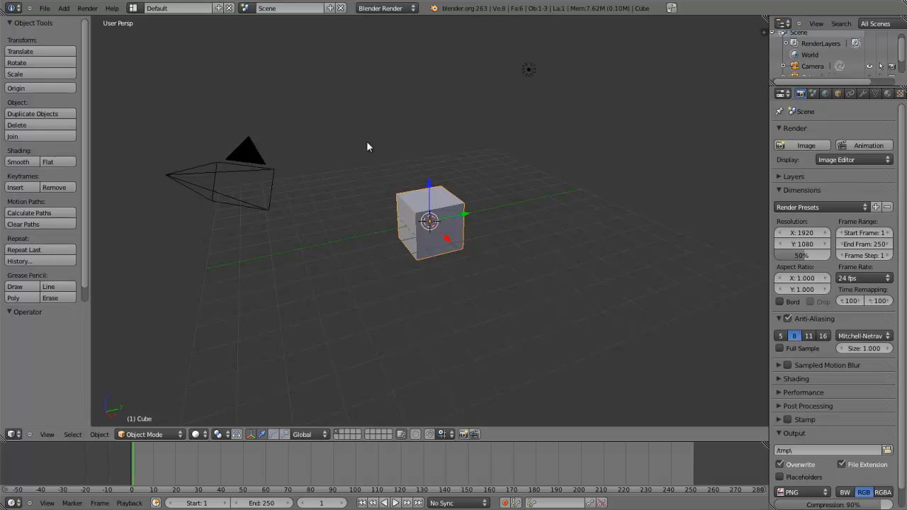
# Hide the 3D viewport's tool shelf and widen the properties editor.
pyautogui.press('t')
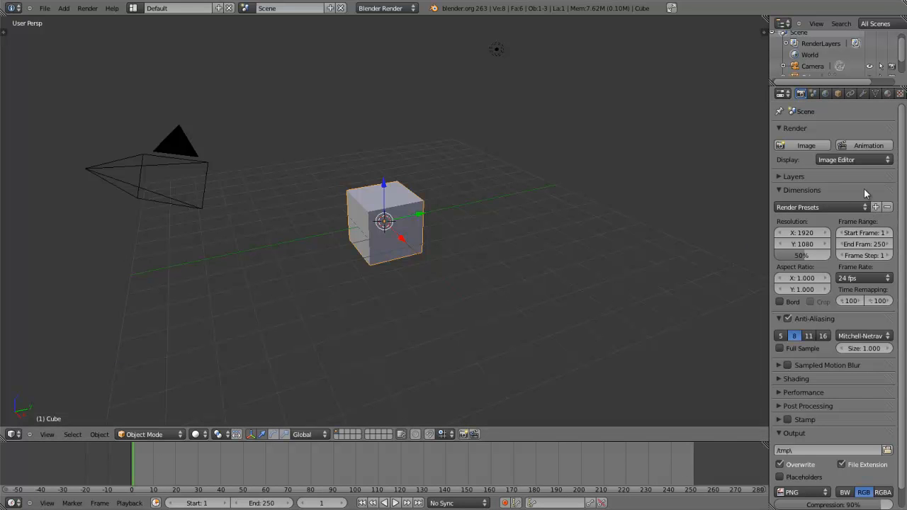
pyautogui.moveTo(769, 221); pyautogui.dragTo(711, 226)
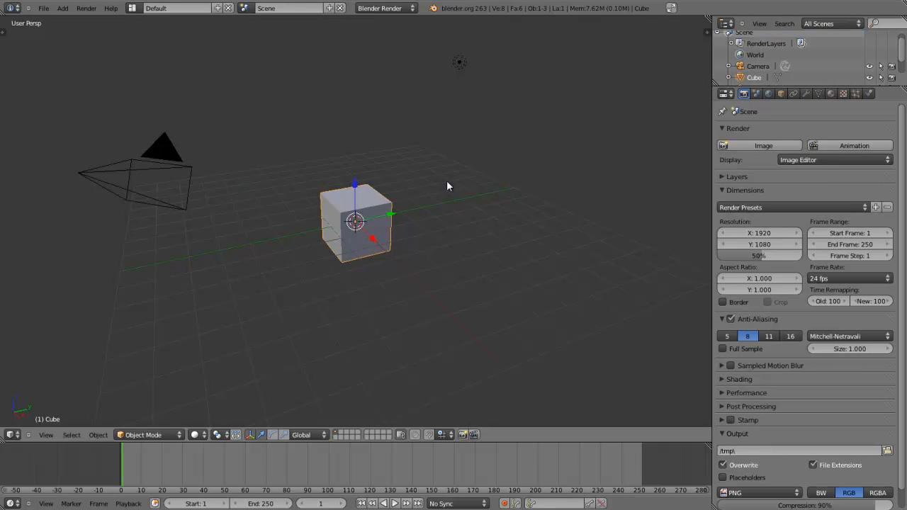
# Inspect the default scene by selecting the lamp, camera and cube, and view it through the camera.
pyautogui.moveTo(369, 232); pyautogui.dragTo(407, 260, button='middle')
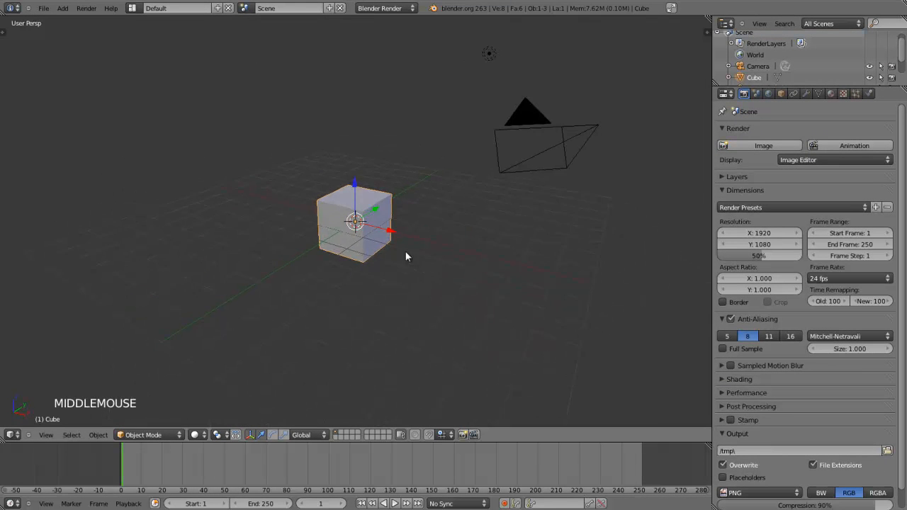
pyautogui.moveTo(307, 205)
pyautogui.mouseDown(button='middle')
pyautogui.moveTo(348, 235)
pyautogui.moveTo(399, 245)
pyautogui.moveTo(423, 235)
pyautogui.moveTo(437, 209)
pyautogui.moveTo(425, 192)
pyautogui.moveTo(354, 178)
pyautogui.moveTo(333, 184)
pyautogui.moveTo(312, 216)
pyautogui.mouseUp(button='middle')
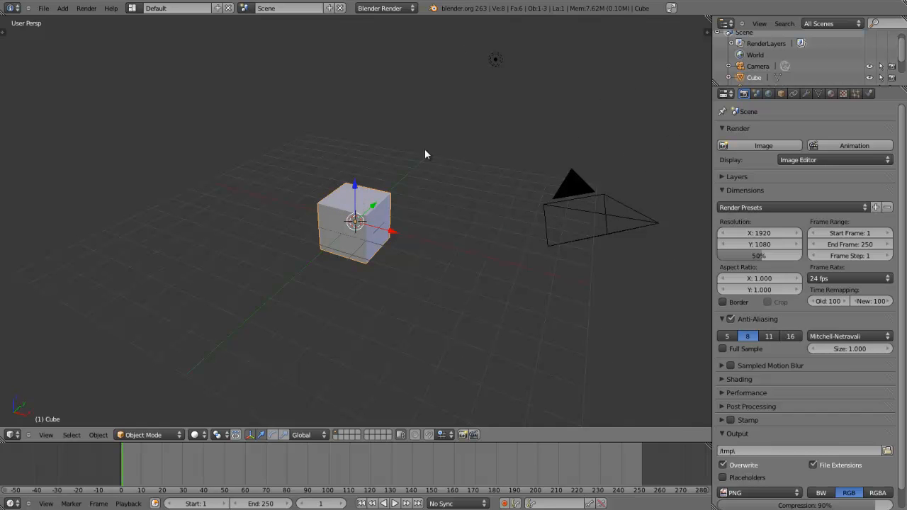
pyautogui.rightClick(494, 60)
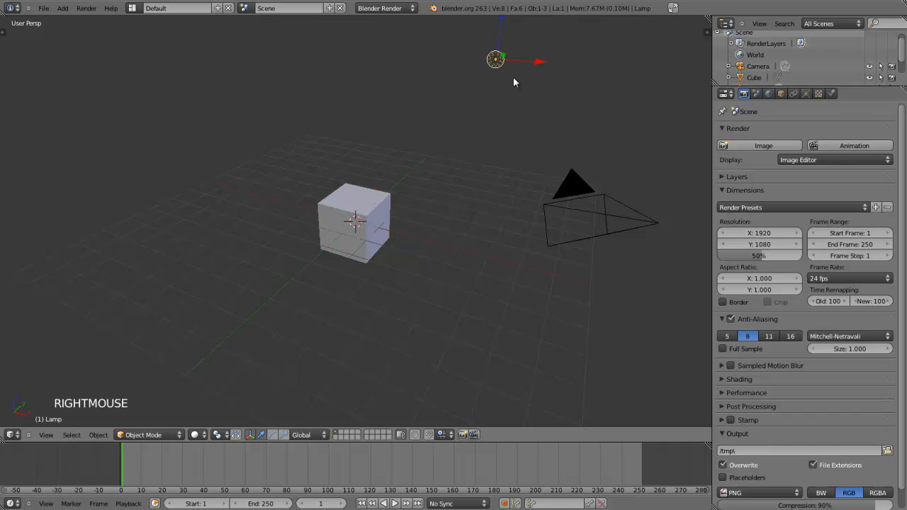
pyautogui.rightClick(582, 185)
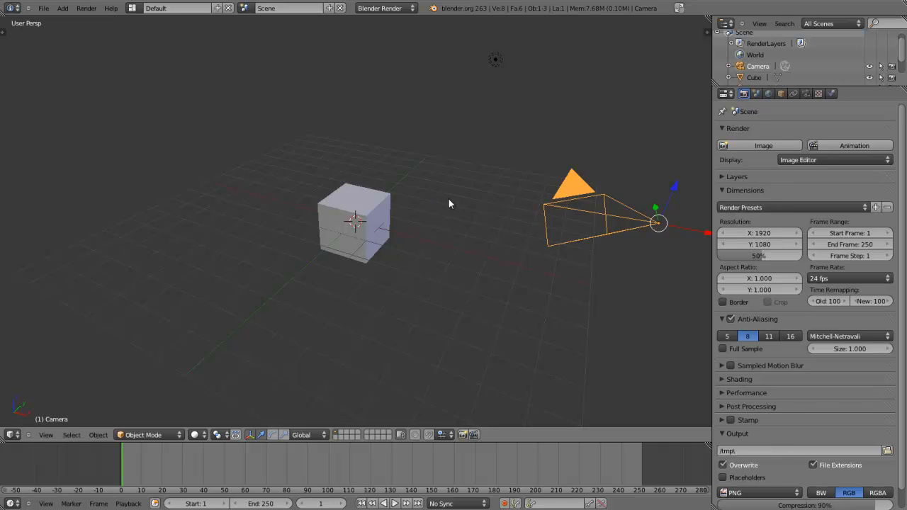
pyautogui.press('KP_0')
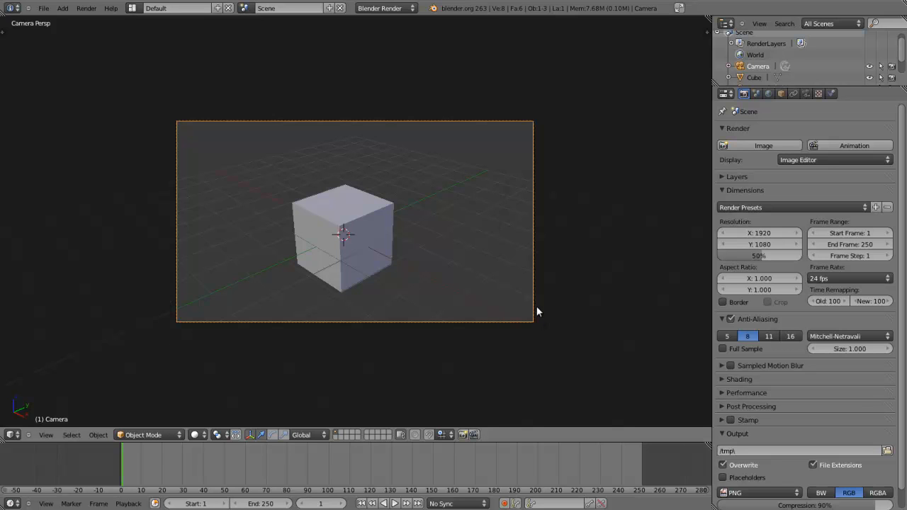
pyautogui.rightClick(360, 237)
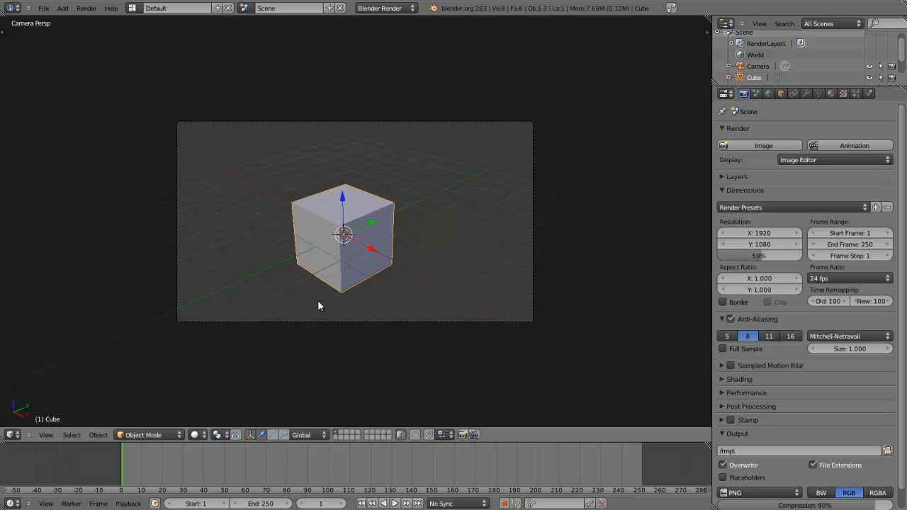
# Leave the camera view, select the camera object and try moving it freely in the perspective view.
pyautogui.moveTo(364, 251); pyautogui.dragTo(437, 253, button='middle')
pyautogui.scroll(-4, 438, 254)
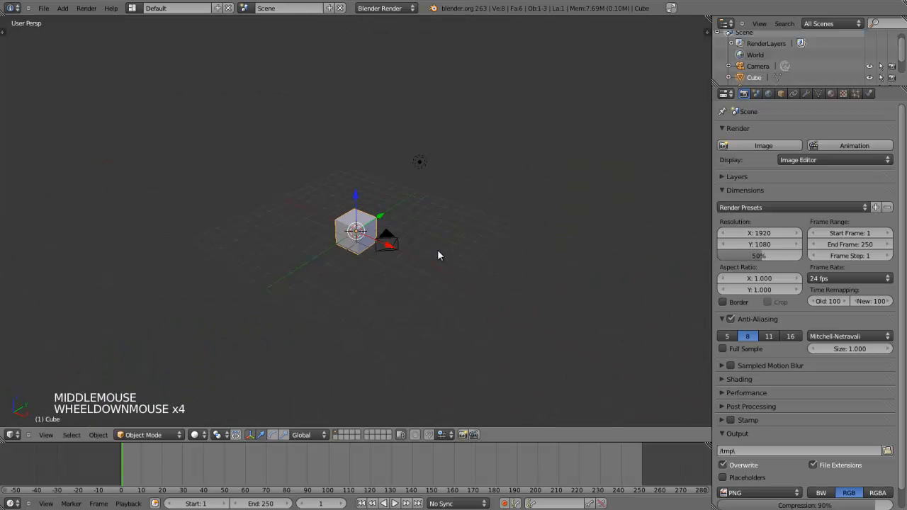
pyautogui.rightClick(387, 240)
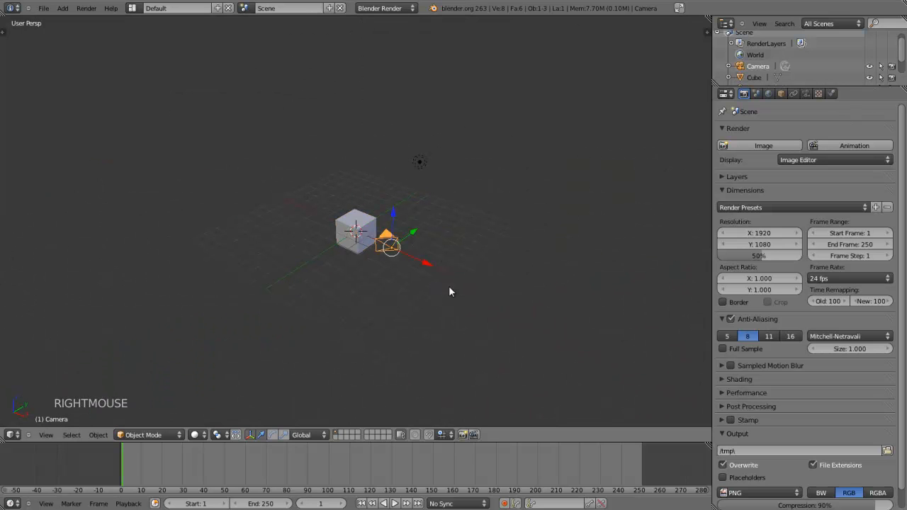
pyautogui.press('g')
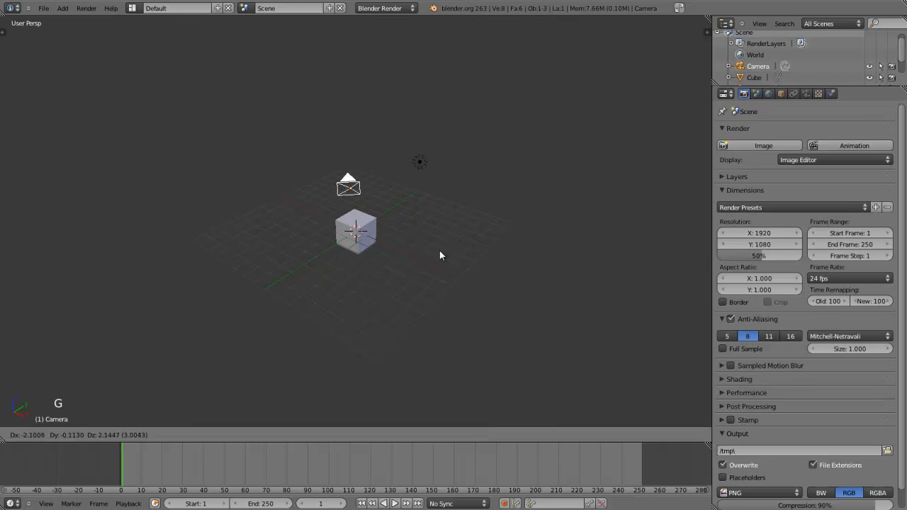
pyautogui.rightClick(502, 227)
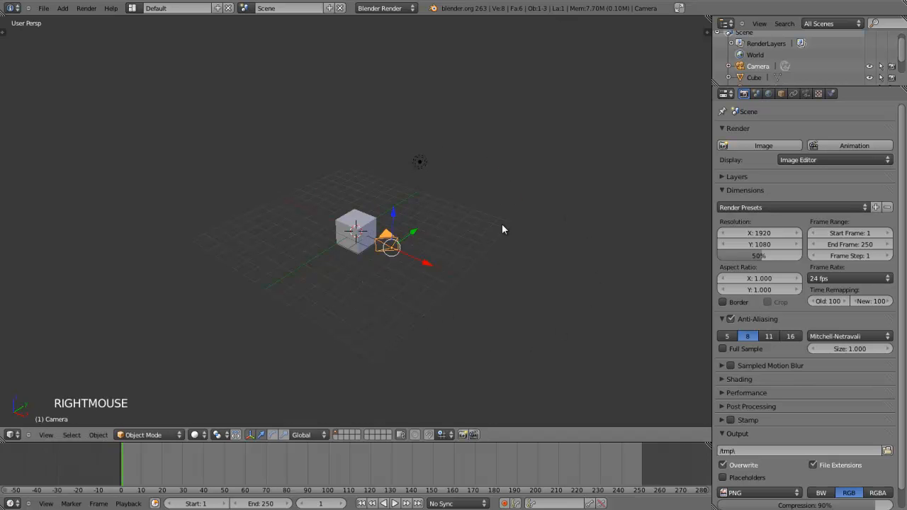
# Try rotating the selected camera freely from a side-on perspective.
pyautogui.moveTo(283, 310); pyautogui.dragTo(545, 298, button='middle')
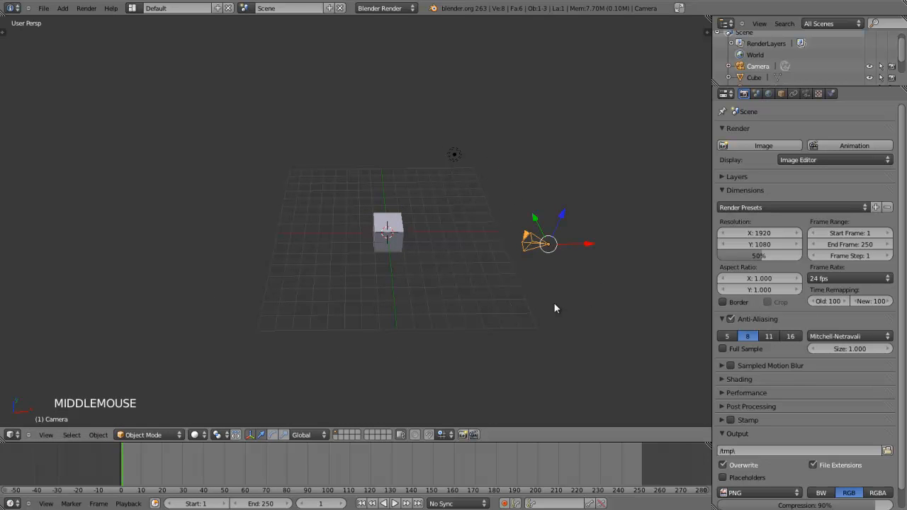
pyautogui.press('r')
pyautogui.rightClick(567, 287)
# Switch the transform manipulator to rotation and try it on the camera.
pyautogui.keyDown('shift'); pyautogui.click(251, 434); pyautogui.keyUp('shift')
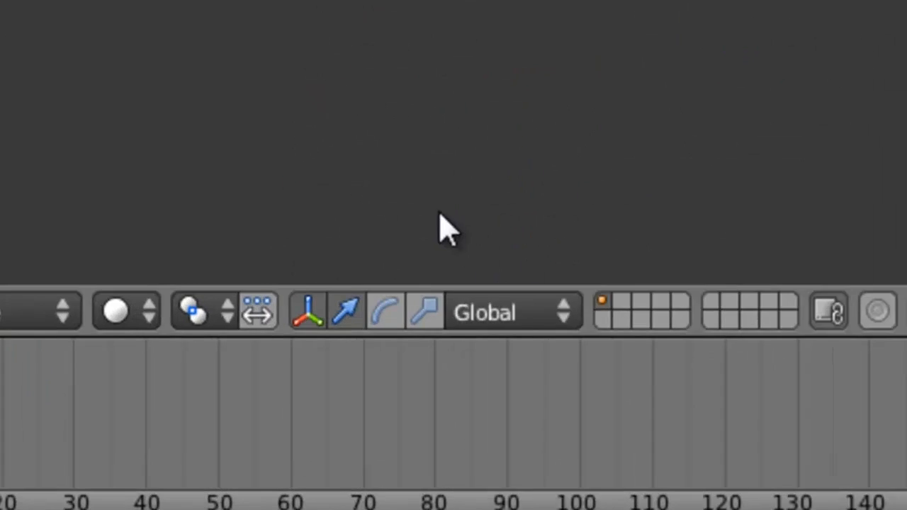
pyautogui.click(429, 273)
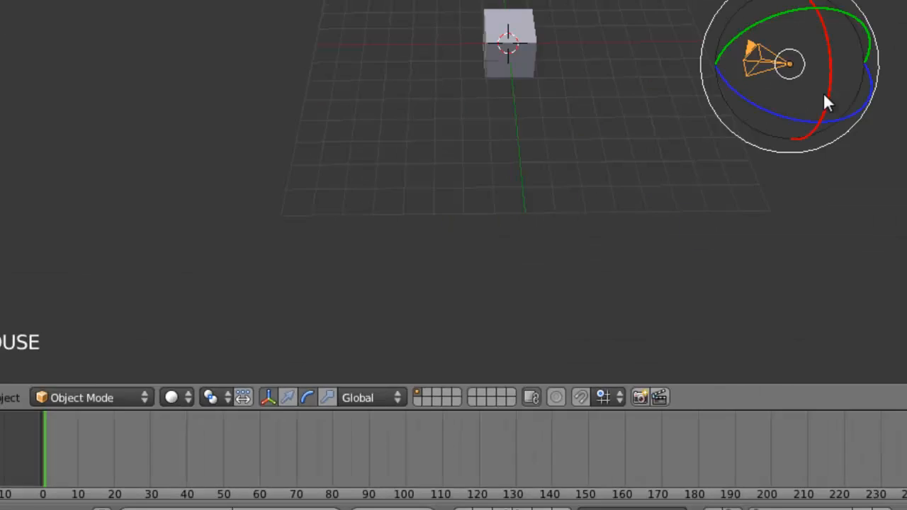
pyautogui.moveTo(525, 266); pyautogui.dragTo(495, 248)
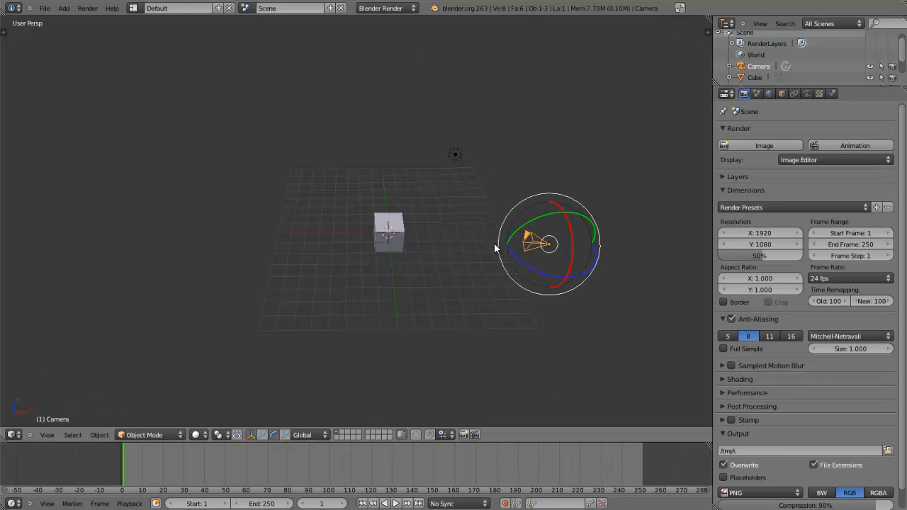
# Look through the camera and try moving it along the global Y axis and the global X axis.
pyautogui.press('KP_0')
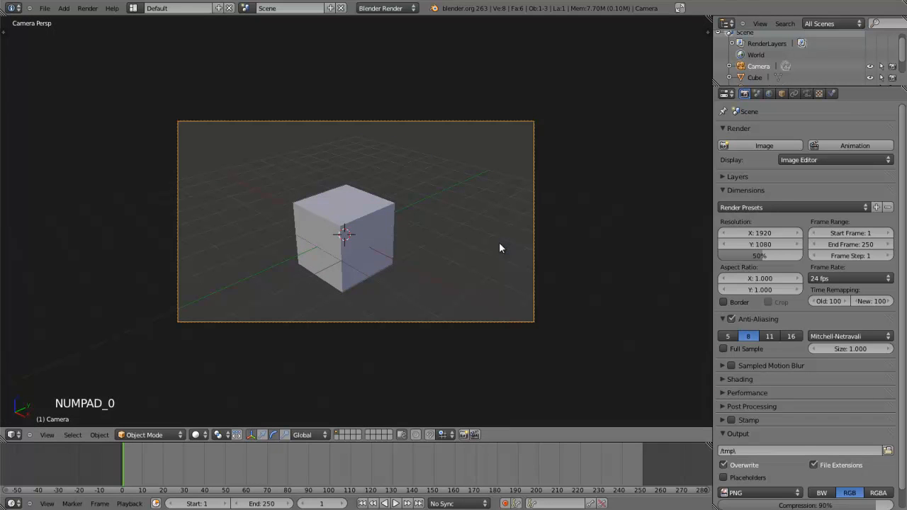
pyautogui.press('g')
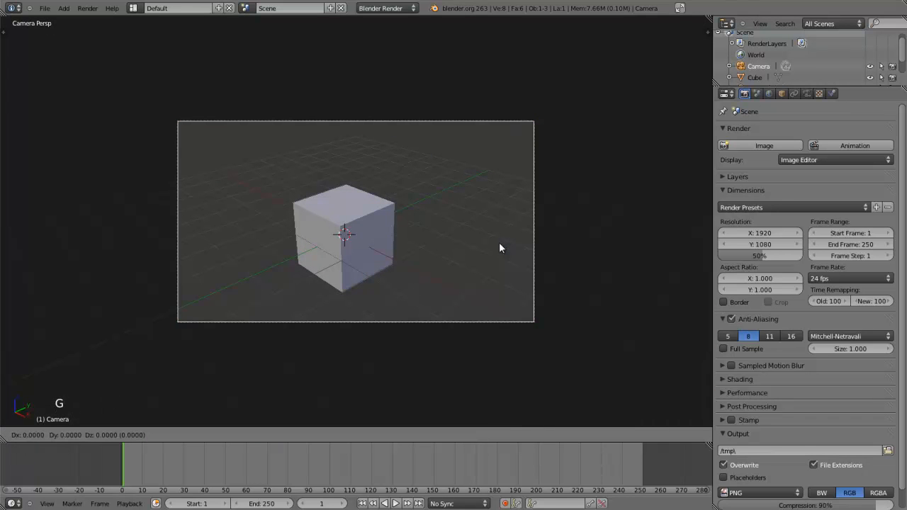
pyautogui.press('y')
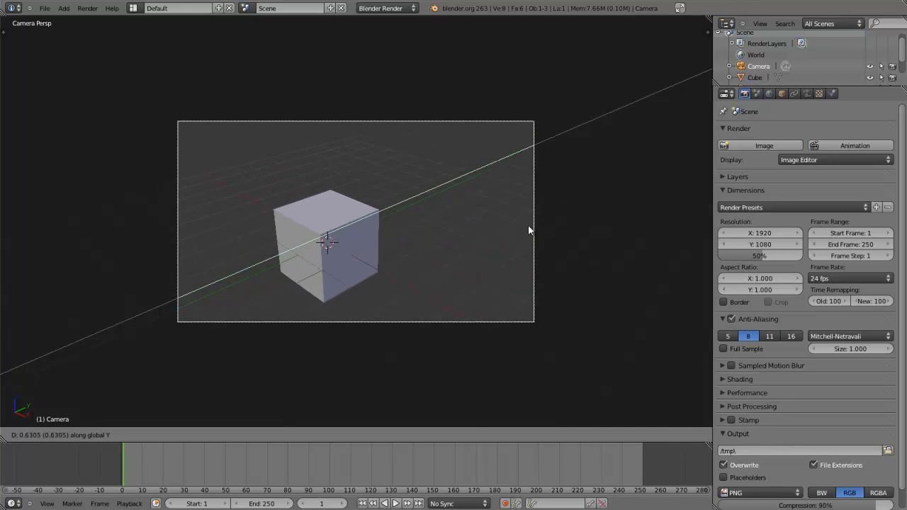
pyautogui.rightClick(529, 226)
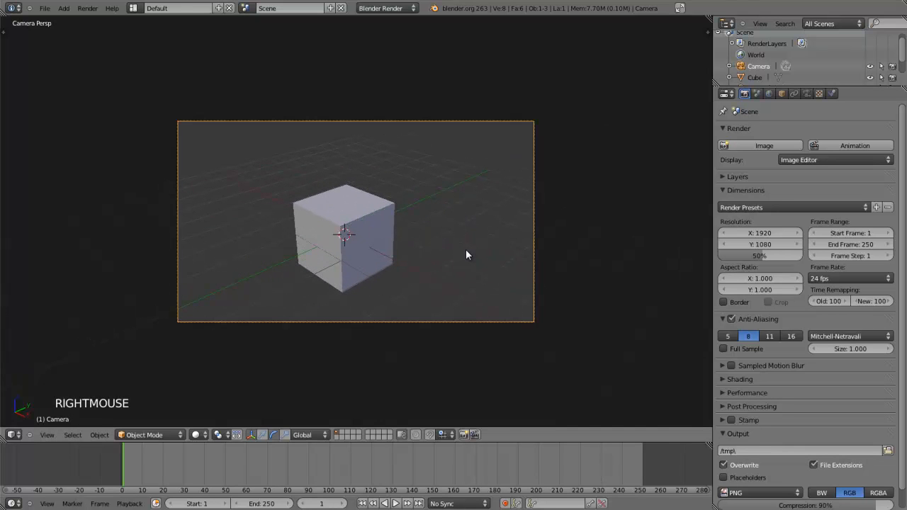
pyautogui.press('g')
pyautogui.press('x')
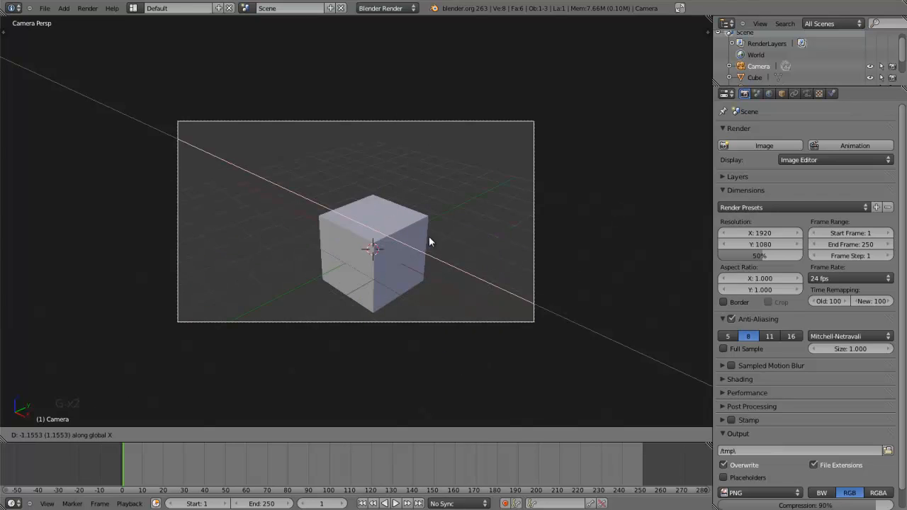
pyautogui.rightClick(524, 303)
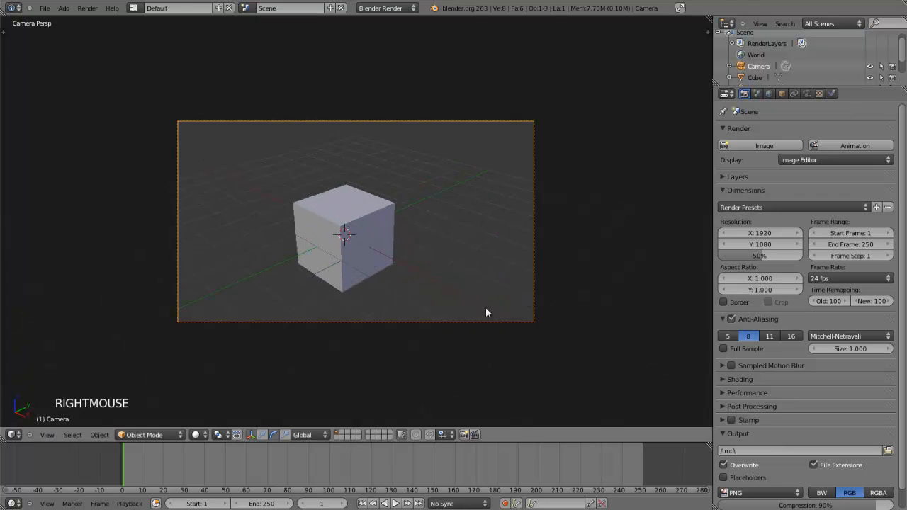
# Try rotating the camera about the global Y axis and about the global Z axis.
pyautogui.press('r')
pyautogui.press('y')
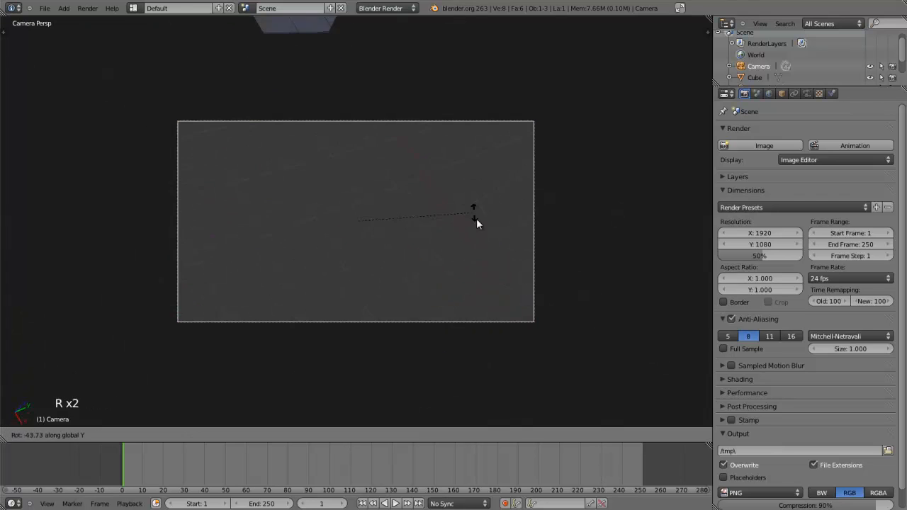
pyautogui.rightClick(484, 268)
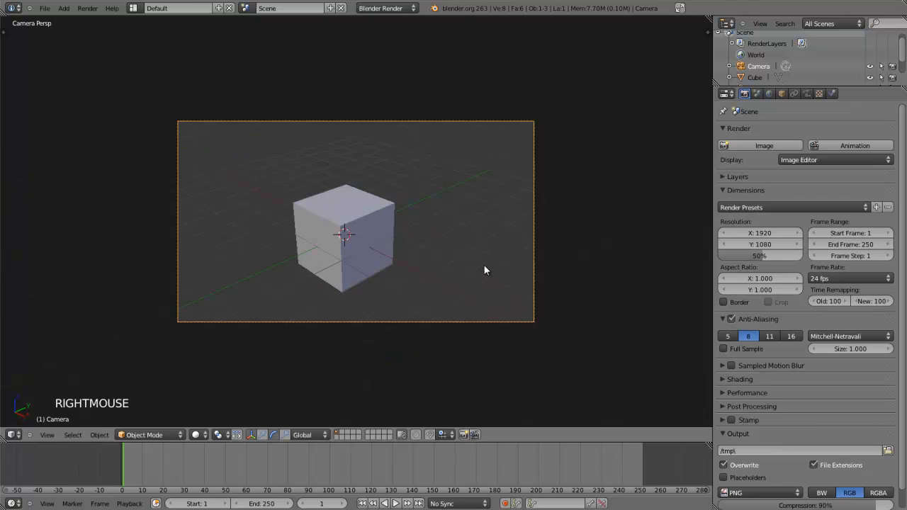
pyautogui.press('r')
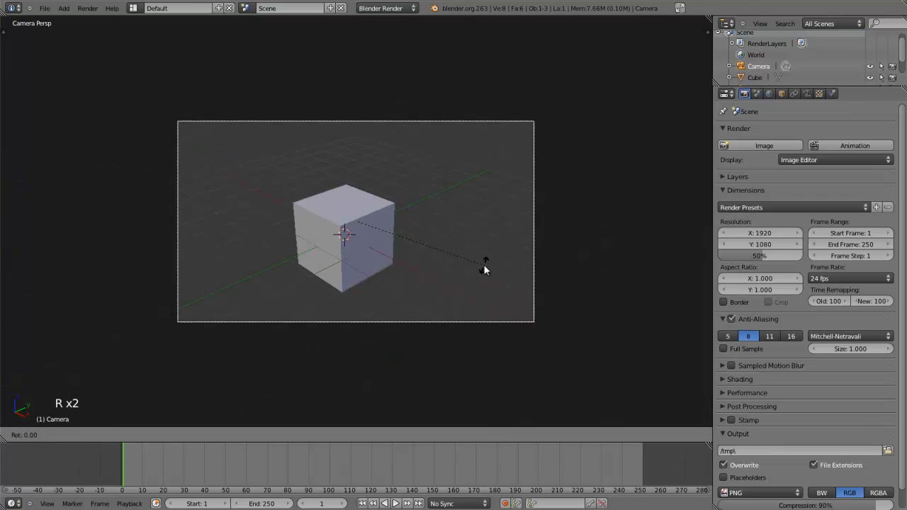
pyautogui.press('z')
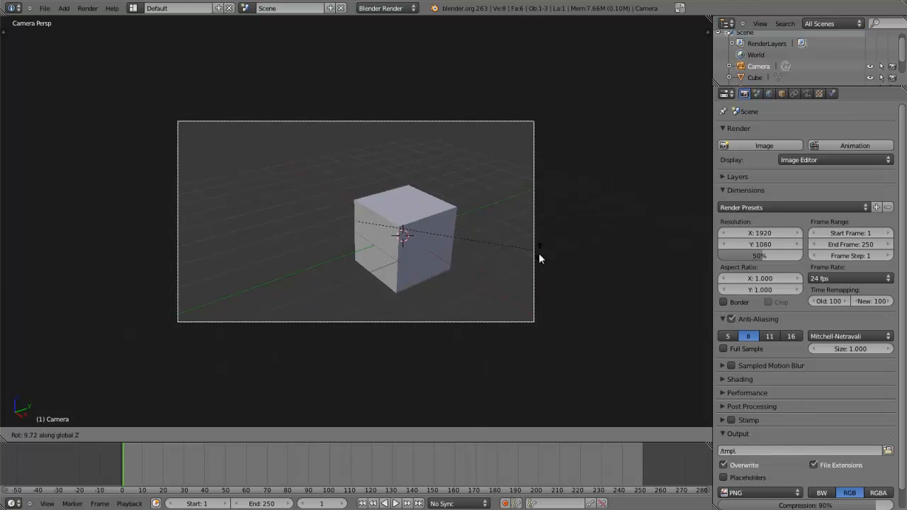
pyautogui.rightClick(528, 267)
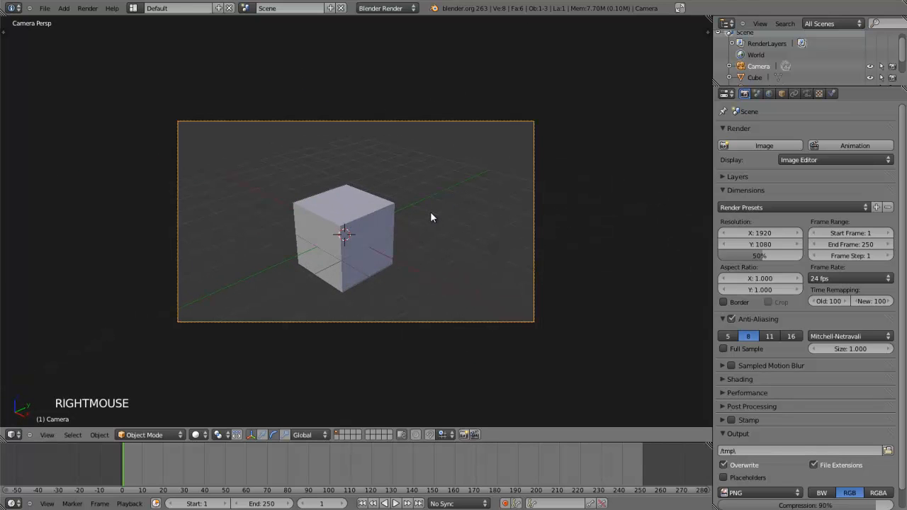
# Try a trackball rotation of the camera while looking through it.
pyautogui.press('r')
pyautogui.press('r')
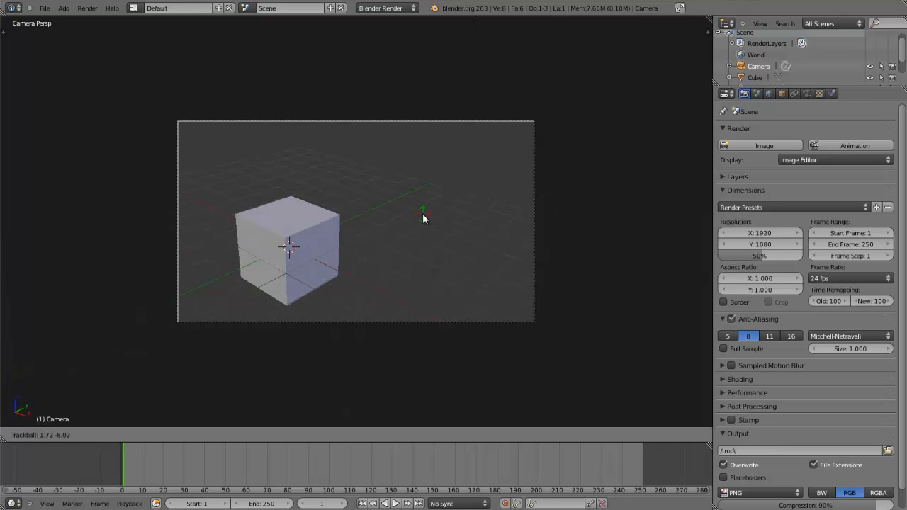
pyautogui.rightClick(422, 214)
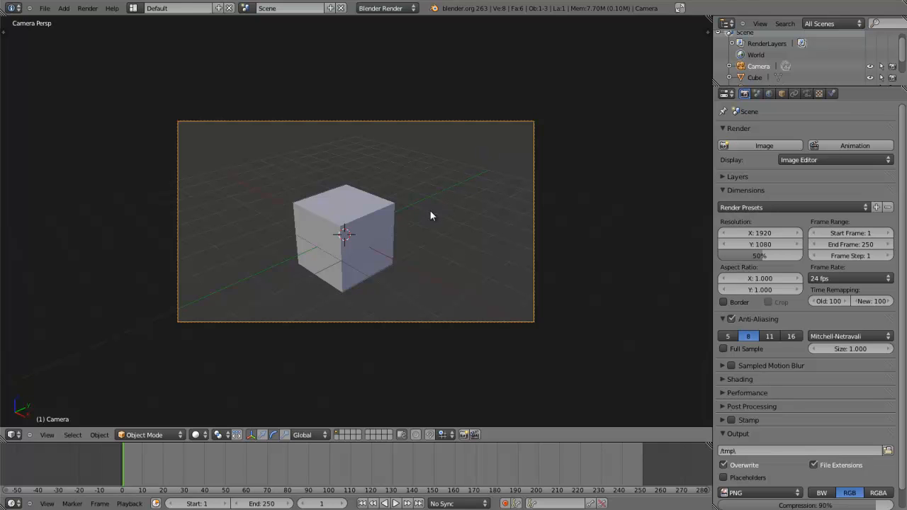
# Enable Lock Camera to View in the 3D viewport's View settings.
pyautogui.press('n')
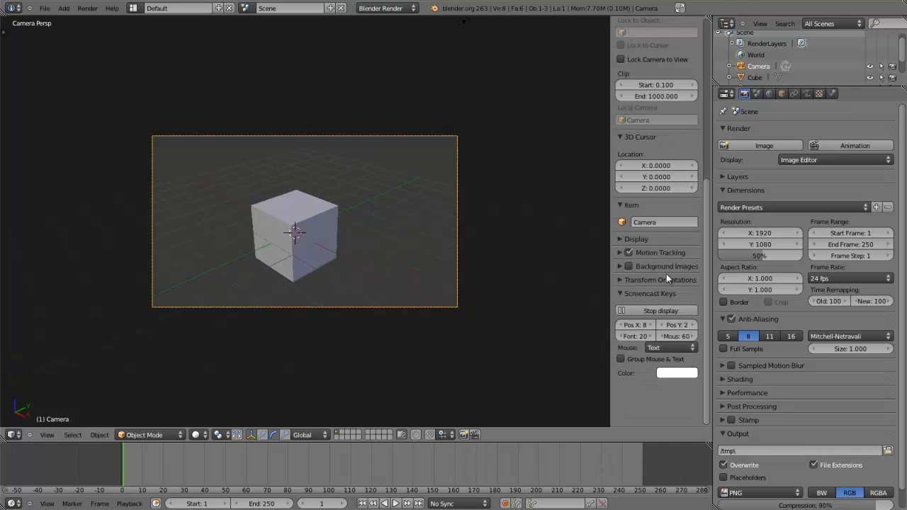
pyautogui.scroll(1, 669, 208)
pyautogui.scroll(3, 670, 208)
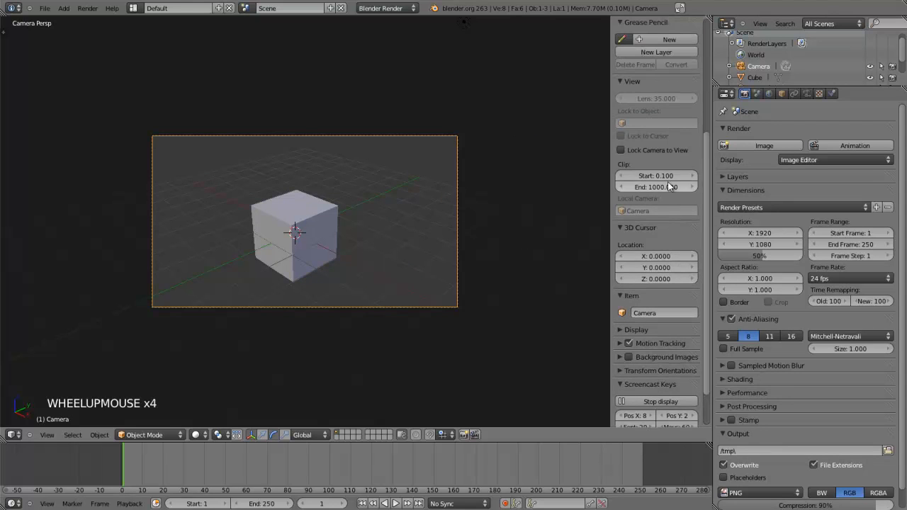
pyautogui.scroll(5, 669, 189)
pyautogui.moveTo(706, 100); pyautogui.dragTo(714, 129)
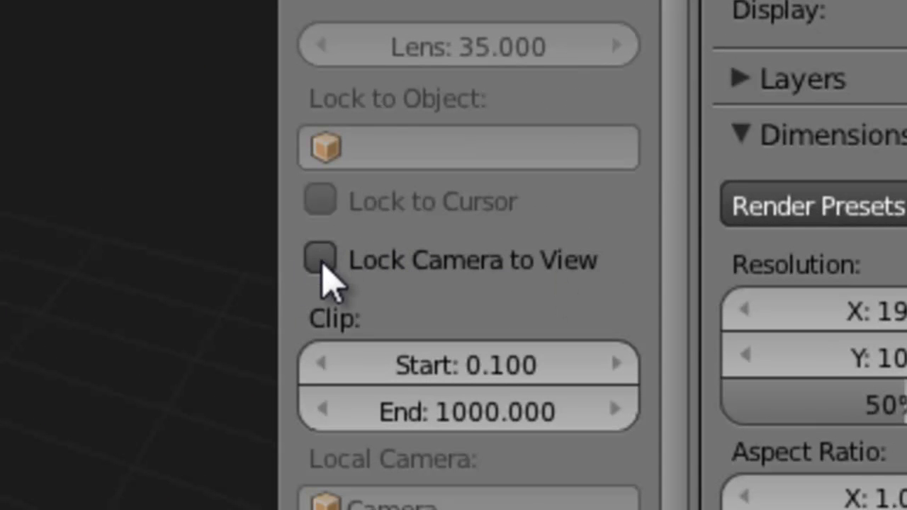
pyautogui.click(324, 267)
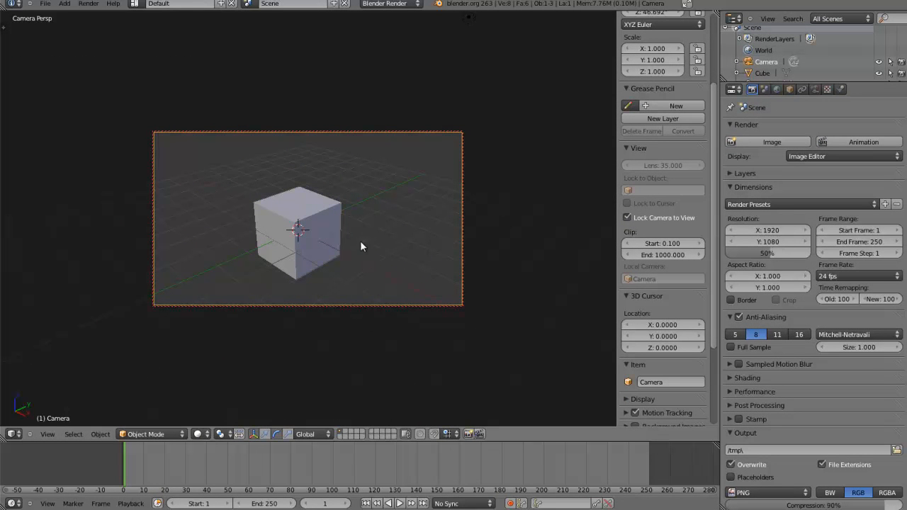
# Orbit the locked camera around the cube to reframe it, and hide the viewport's properties region.
pyautogui.moveTo(399, 219); pyautogui.dragTo(436, 211, button='middle')
pyautogui.moveTo(442, 178); pyautogui.dragTo(419, 188, button='middle')
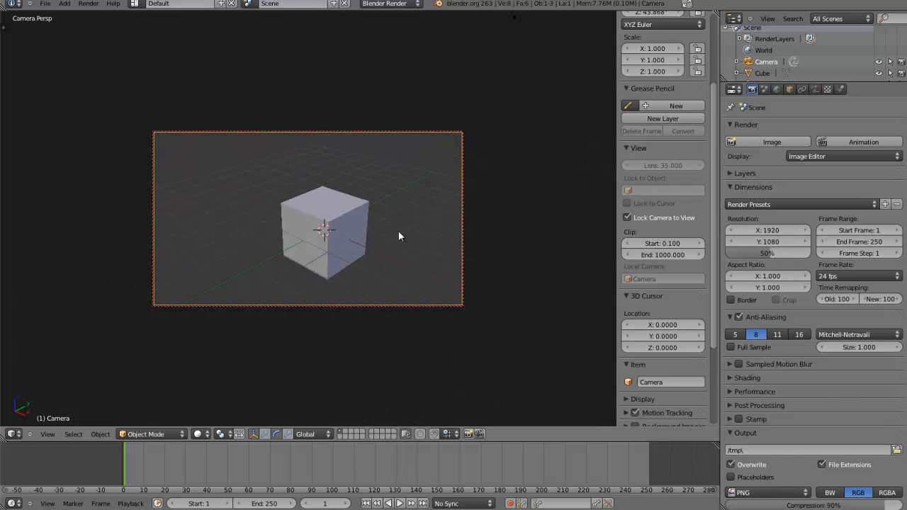
pyautogui.press('n')
pyautogui.moveTo(389, 258)
pyautogui.mouseDown(button='middle')
pyautogui.moveTo(407, 262)
pyautogui.moveTo(376, 257)
pyautogui.moveTo(366, 271)
pyautogui.moveTo(407, 271)
pyautogui.moveTo(390, 263)
pyautogui.mouseUp(button='middle')
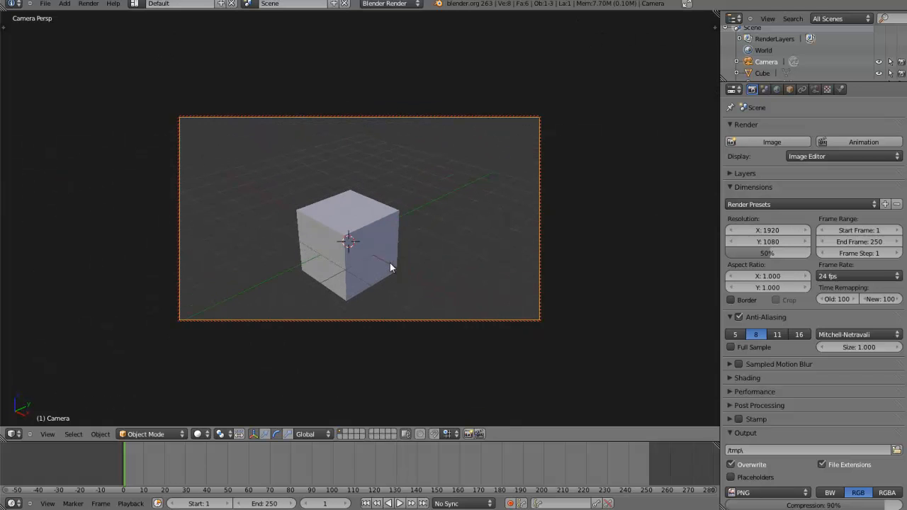
# Select the cube with the translate manipulator enabled, and show the scene in front orthographic view.
pyautogui.rightClick(390, 258)
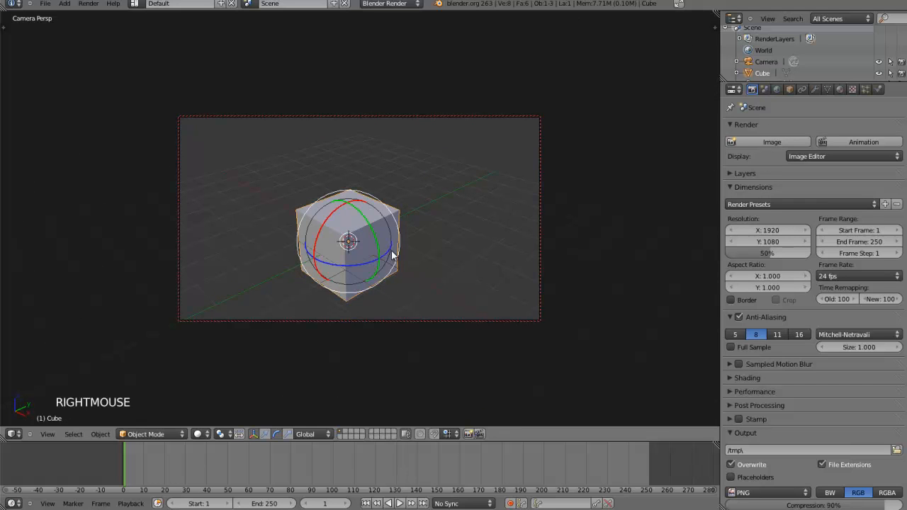
pyautogui.click(260, 434)
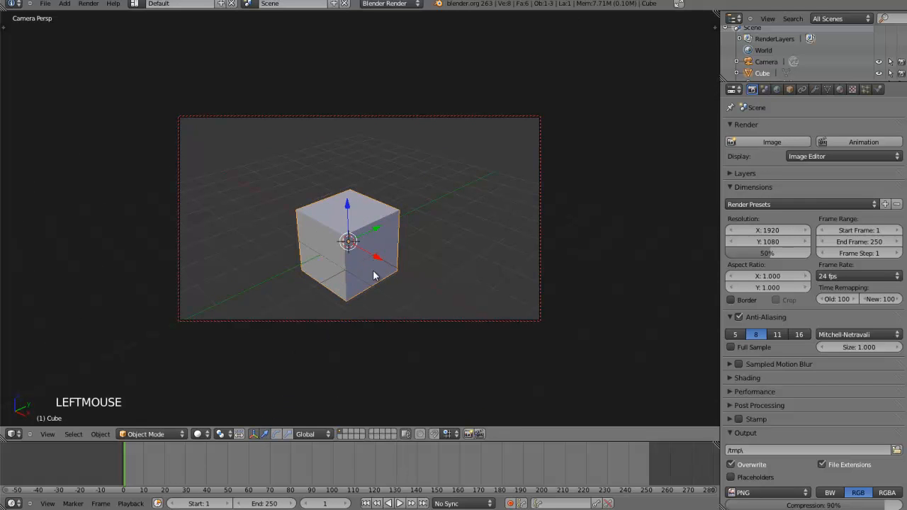
pyautogui.press('KP_1')
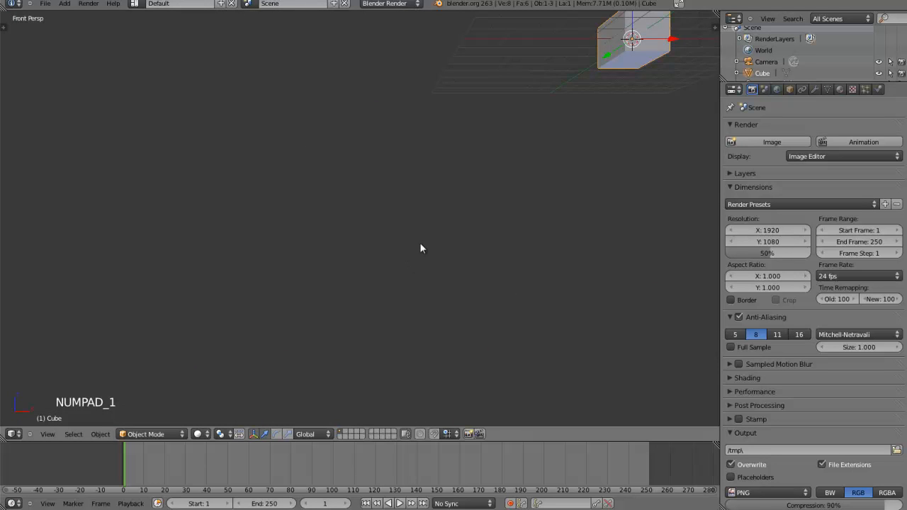
pyautogui.scroll(-4, 475, 174)
pyautogui.press('KP_5')
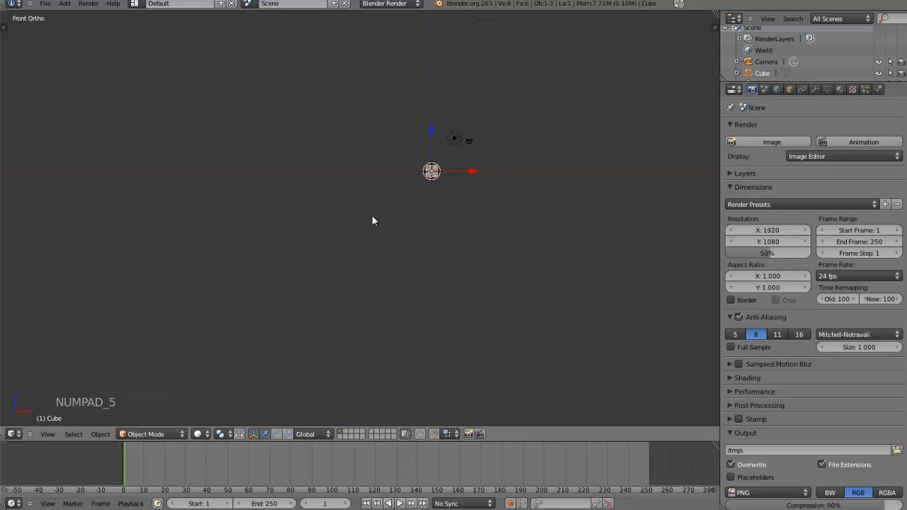
# Frame the selected cube in the viewport, and look through the camera again.
pyautogui.keyDown('shift'); pyautogui.moveTo(359, 222); pyautogui.dragTo(389, 203, button='middle'); pyautogui.keyUp('shift')
pyautogui.scroll(6, 347, 225)
pyautogui.press('KP_Decimal')
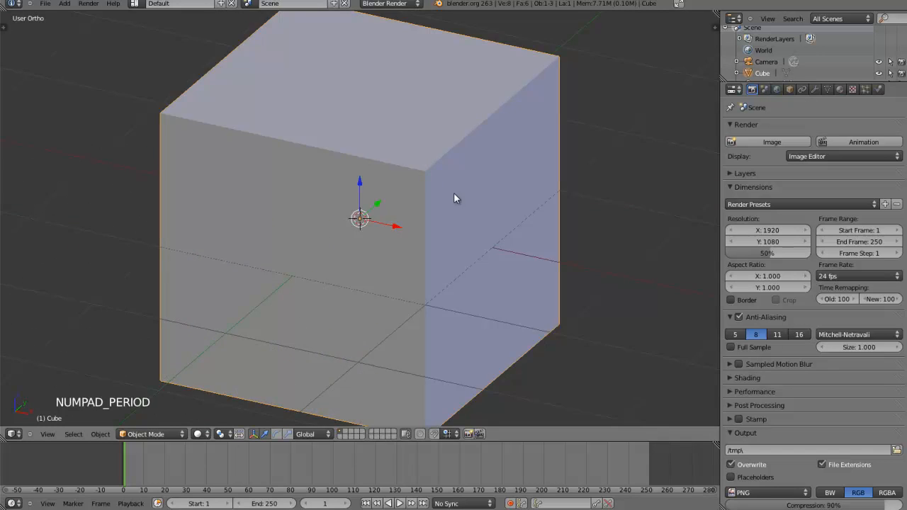
pyautogui.scroll(-7, 456, 196)
pyautogui.scroll(-1, 451, 196)
pyautogui.press('KP_0')
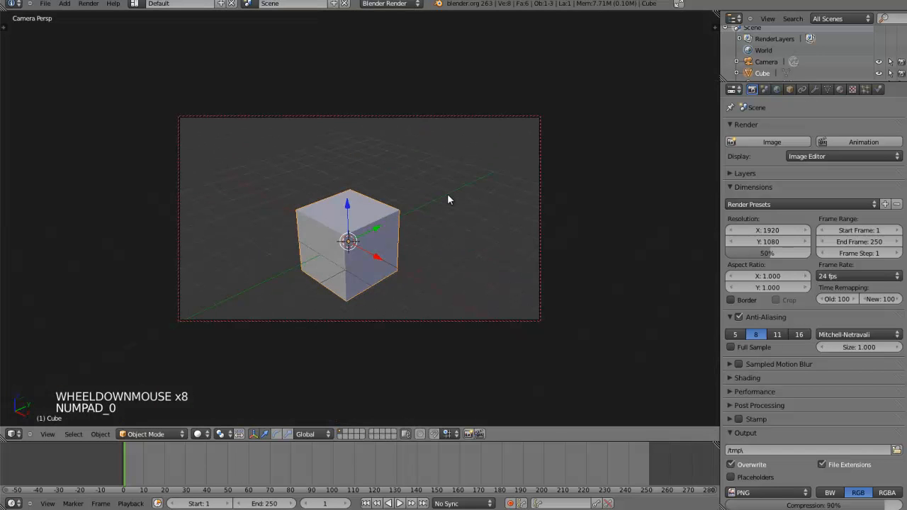
# Reframe the cube by orbiting and zooming the locked camera, and show the viewport's properties region.
pyautogui.moveTo(447, 182)
pyautogui.mouseDown(button='middle')
pyautogui.moveTo(529, 192)
pyautogui.moveTo(378, 163)
pyautogui.moveTo(480, 153)
pyautogui.moveTo(543, 222)
pyautogui.moveTo(532, 265)
pyautogui.moveTo(456, 210)
pyautogui.moveTo(444, 182)
pyautogui.moveTo(456, 184)
pyautogui.mouseUp(button='middle')
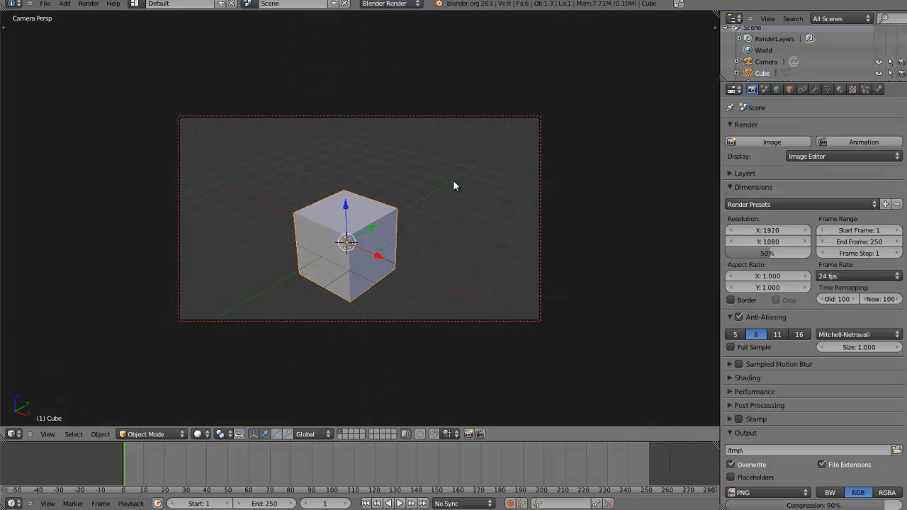
pyautogui.press('n')
pyautogui.moveTo(368, 255); pyautogui.dragTo(375, 178, button='middle')
pyautogui.scroll(-4, 359, 206)
pyautogui.scroll(4, 359, 207)
pyautogui.moveTo(361, 208); pyautogui.dragTo(395, 220, button='middle')
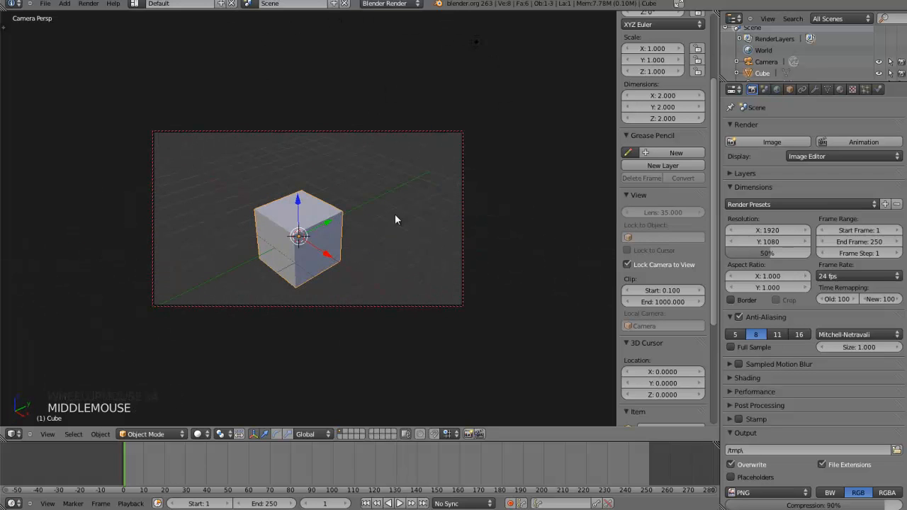
# Turn off Lock Camera to View and hide the viewport's properties region.
pyautogui.rightClick(323, 239)
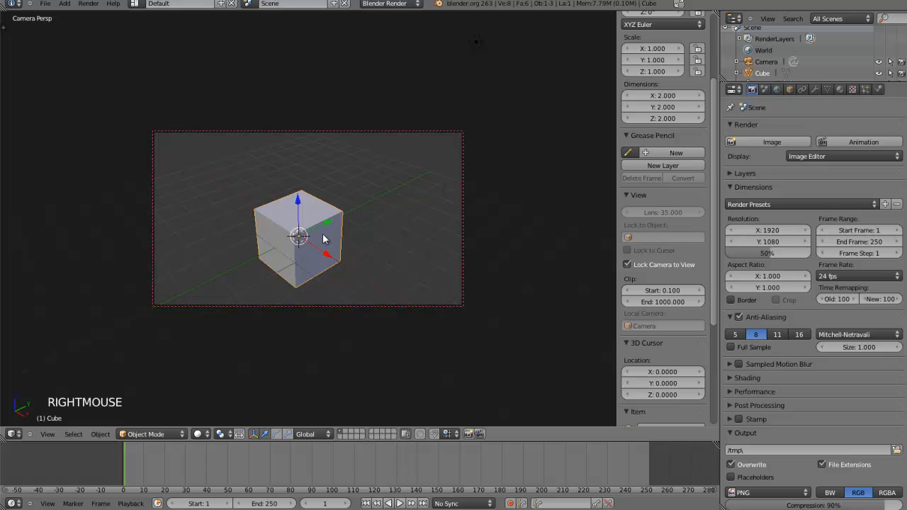
pyautogui.click(627, 264)
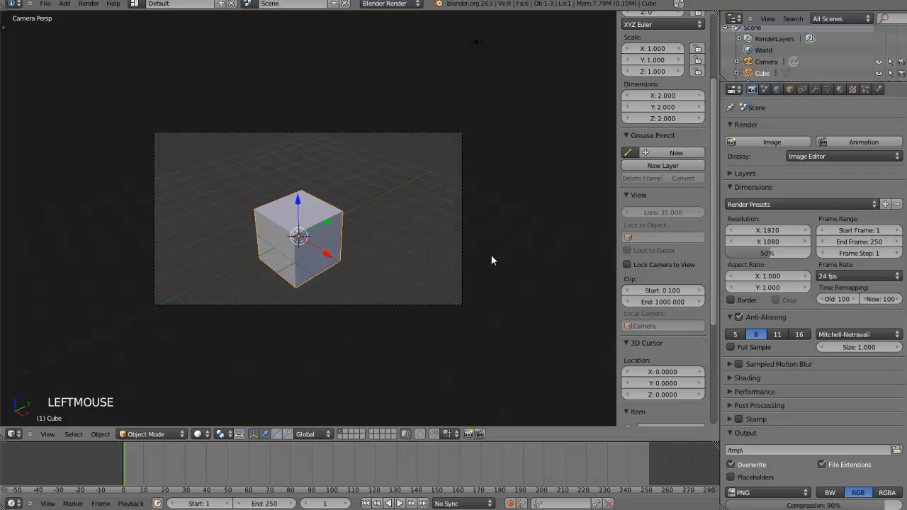
pyautogui.moveTo(336, 195); pyautogui.dragTo(365, 210, button='middle')
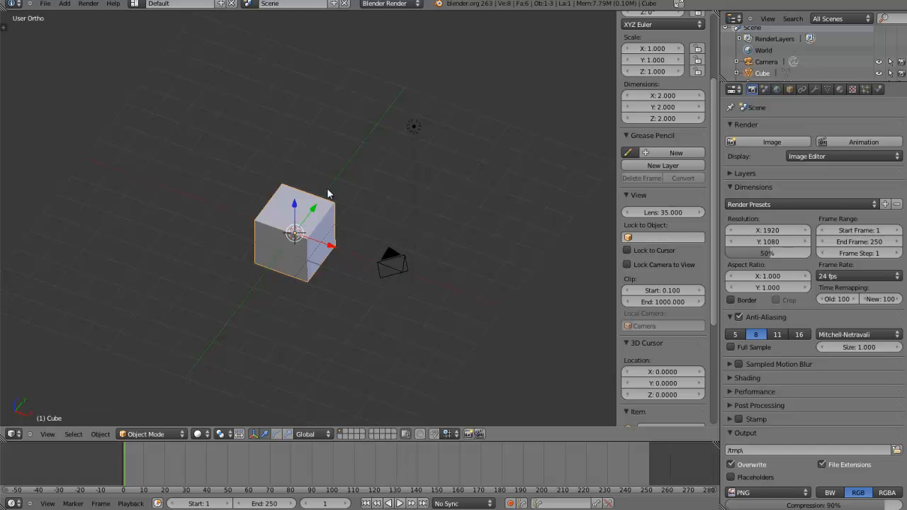
pyautogui.moveTo(331, 256); pyautogui.dragTo(269, 234, button='middle')
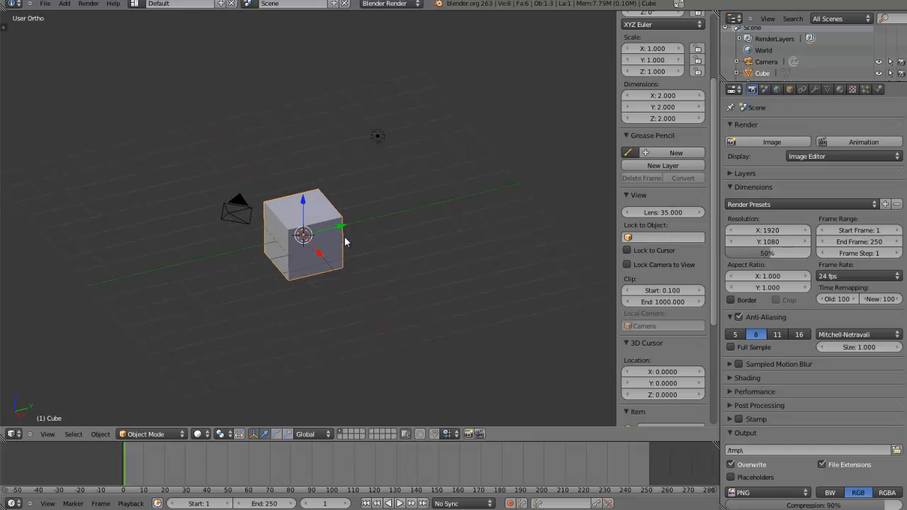
pyautogui.press('n')
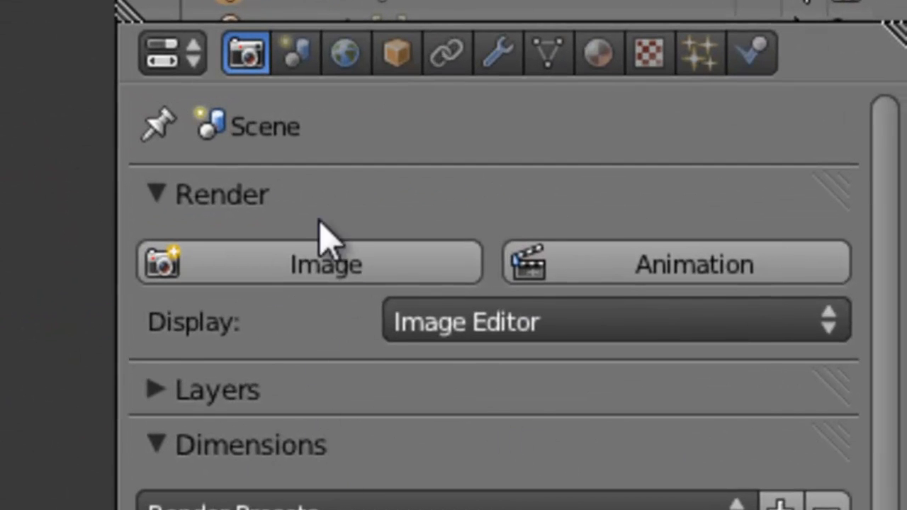
# Render a still image of the cube from the camera and return to the 3D viewport.
pyautogui.click(333, 280)
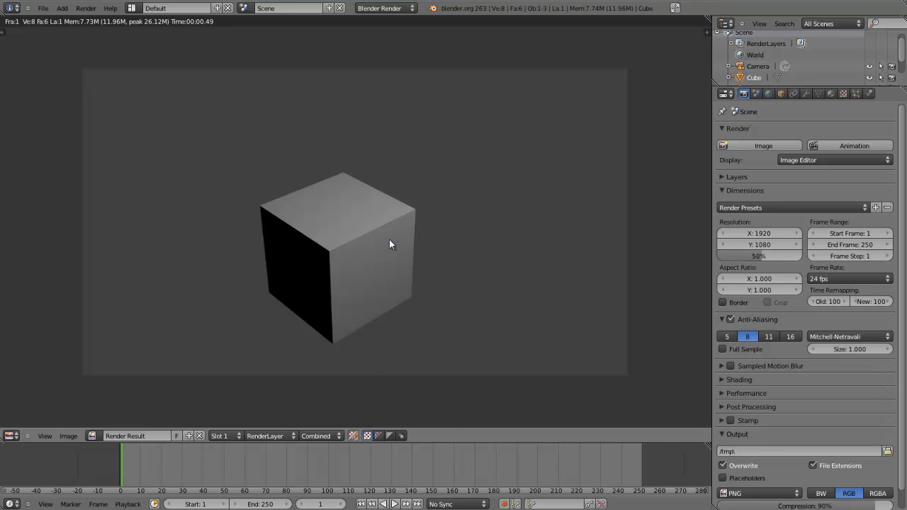
pyautogui.press('Escape')
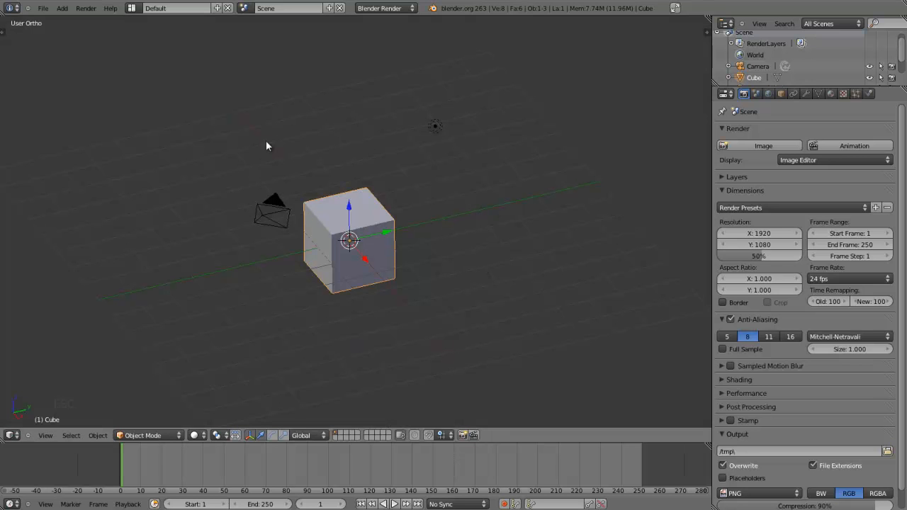
pyautogui.moveTo(334, 267); pyautogui.dragTo(388, 262, button='middle')
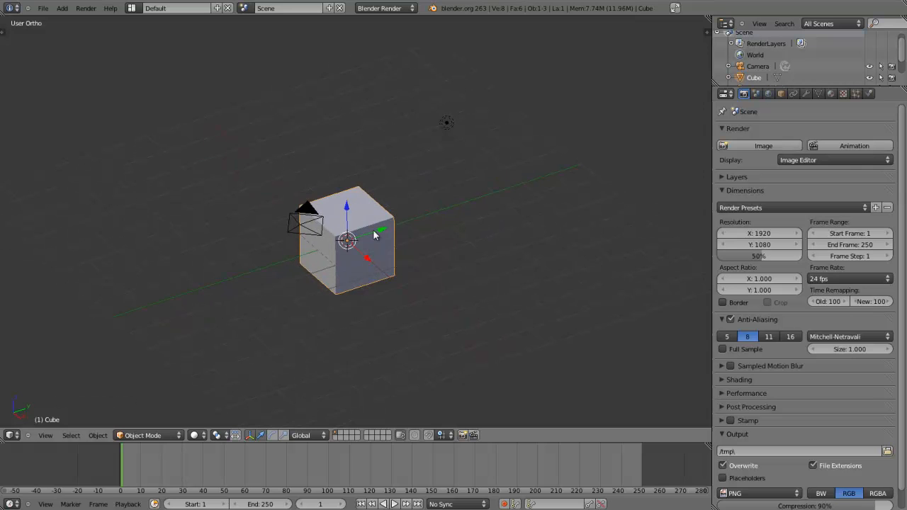
pyautogui.moveTo(370, 276); pyautogui.dragTo(363, 254, button='middle')
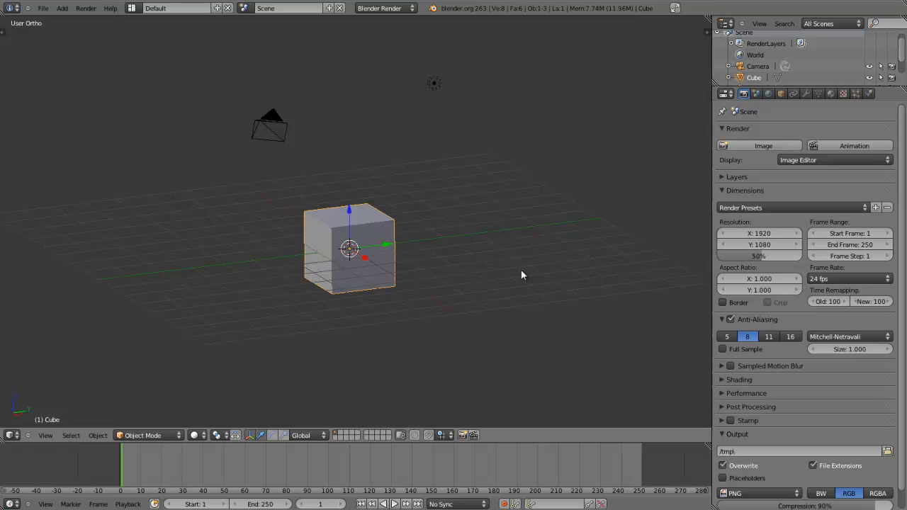
# Preview the cube in Texture viewport shading and switch back to Solid.
pyautogui.moveTo(444, 247); pyautogui.dragTo(501, 278, button='middle')
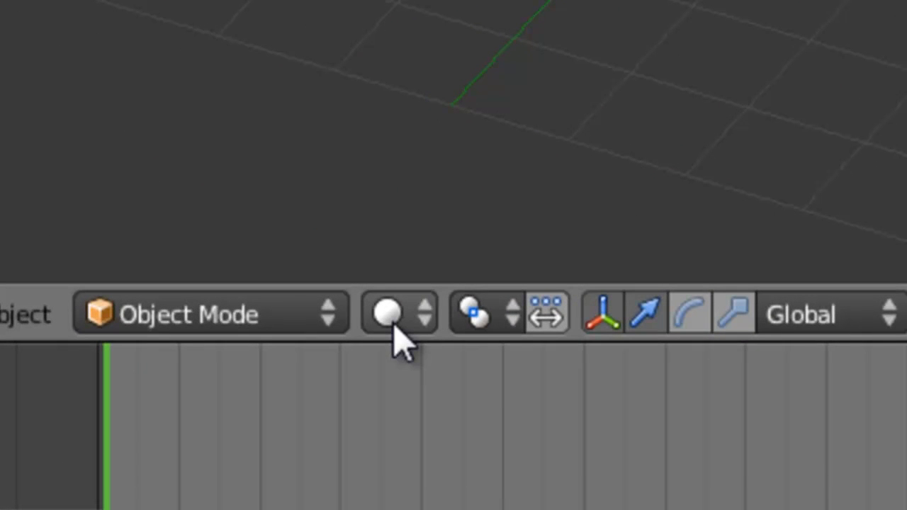
pyautogui.click(395, 329)
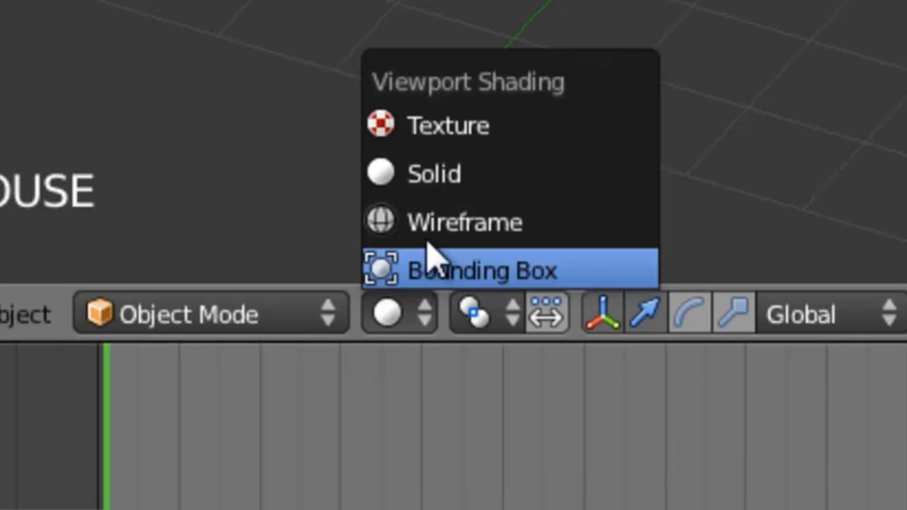
pyautogui.click(461, 128)
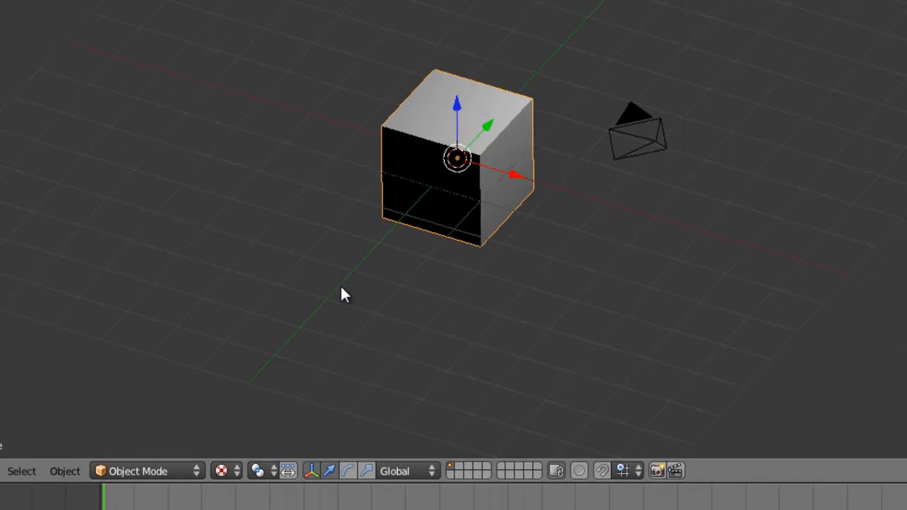
pyautogui.click(221, 470)
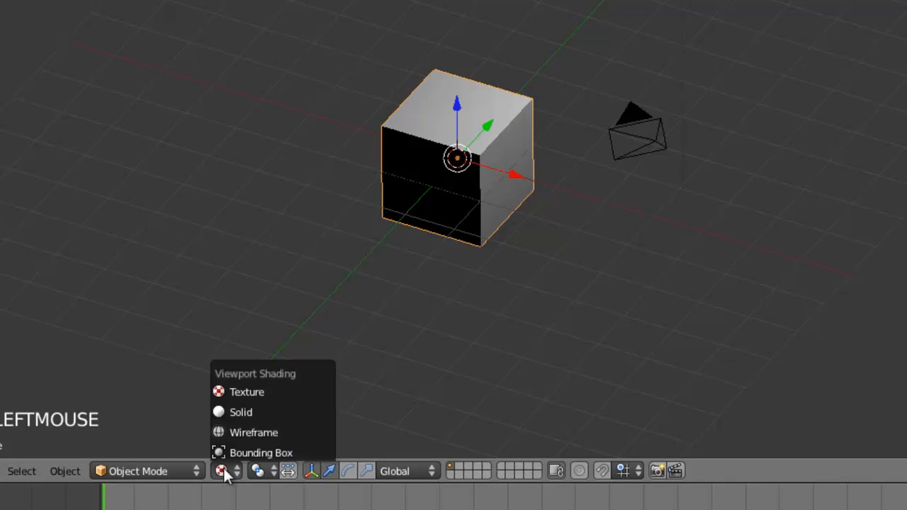
pyautogui.click(232, 413)
# Preview the cube in Wireframe viewport shading and return to Solid.
pyautogui.click(221, 471)
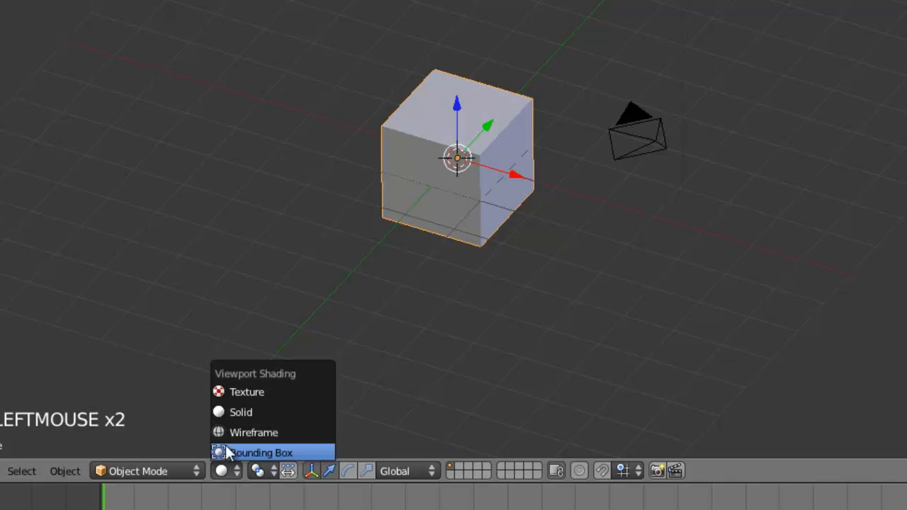
pyautogui.click(227, 433)
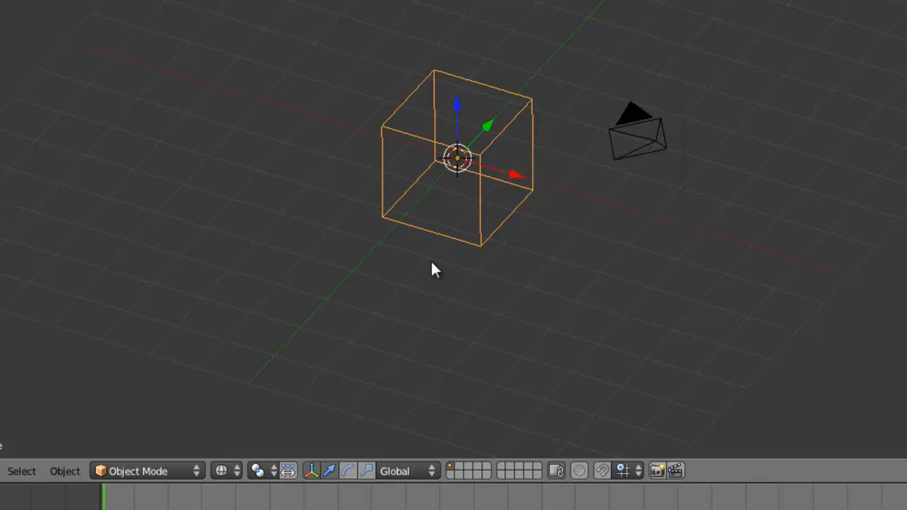
pyautogui.moveTo(585, 281); pyautogui.dragTo(510, 171, button='middle')
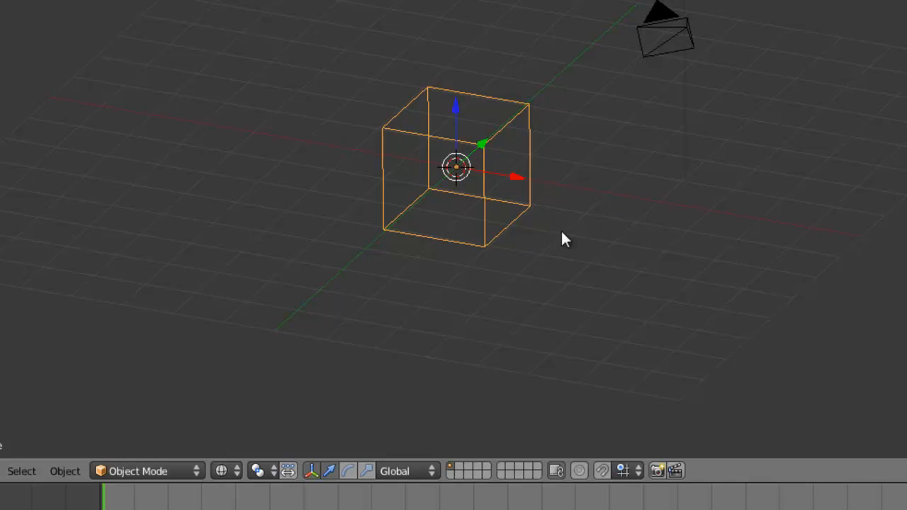
pyautogui.click(229, 469)
pyautogui.click(228, 411)
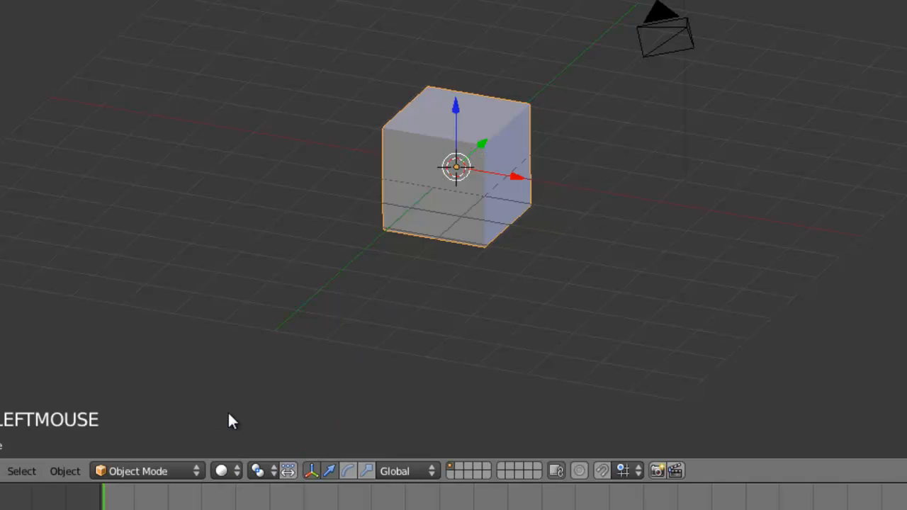
# Render the cube again to examine its lighting, and close the render result.
pyautogui.moveTo(661, 248); pyautogui.dragTo(631, 257, button='middle')
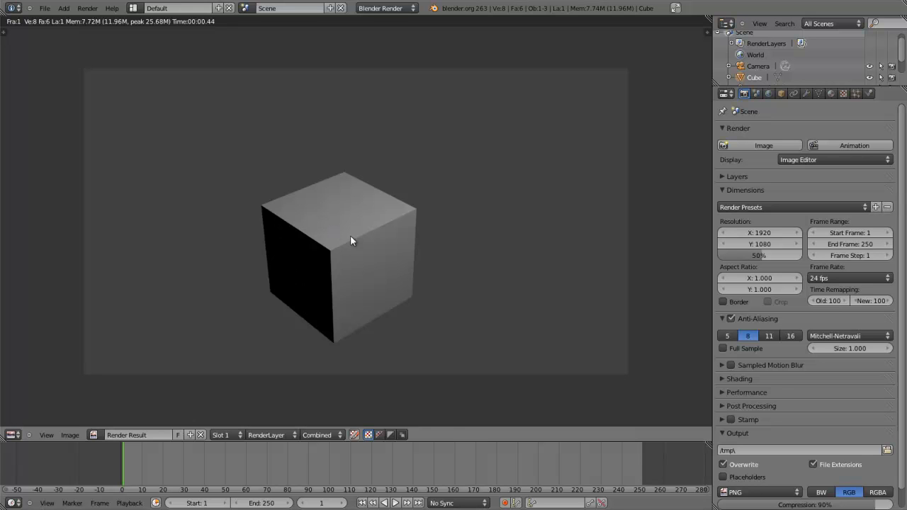
pyautogui.press('Escape')
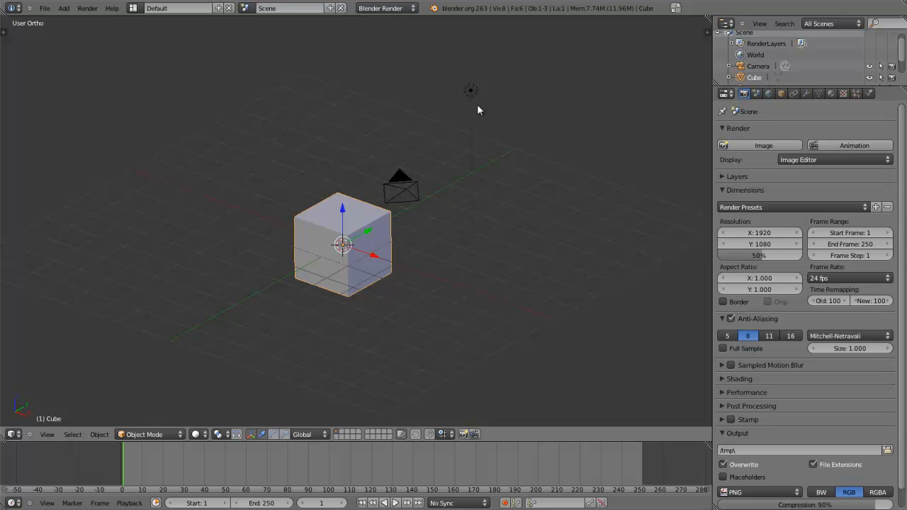
# In top orthographic view, move the lamp to the camera's side of the cube, close to the camera.
pyautogui.press('KP_7')
pyautogui.rightClick(476, 186)
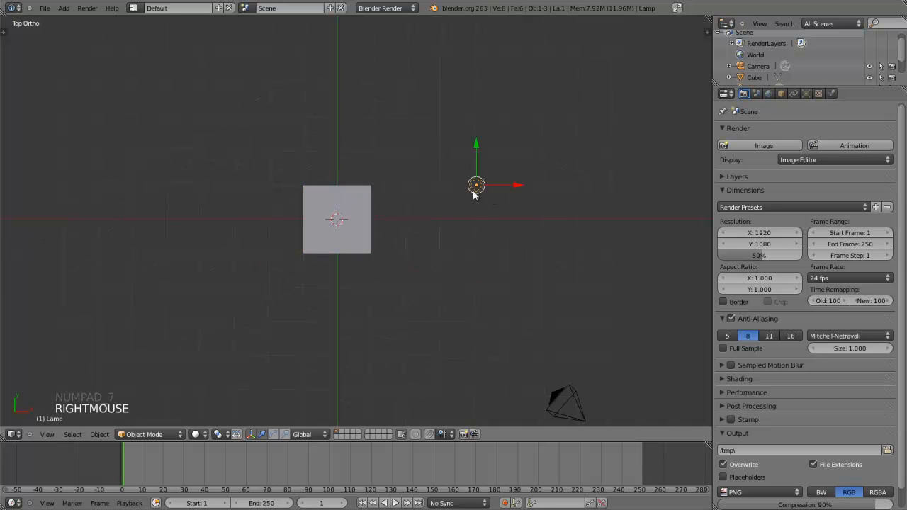
pyautogui.press('g')
pyautogui.press('g')
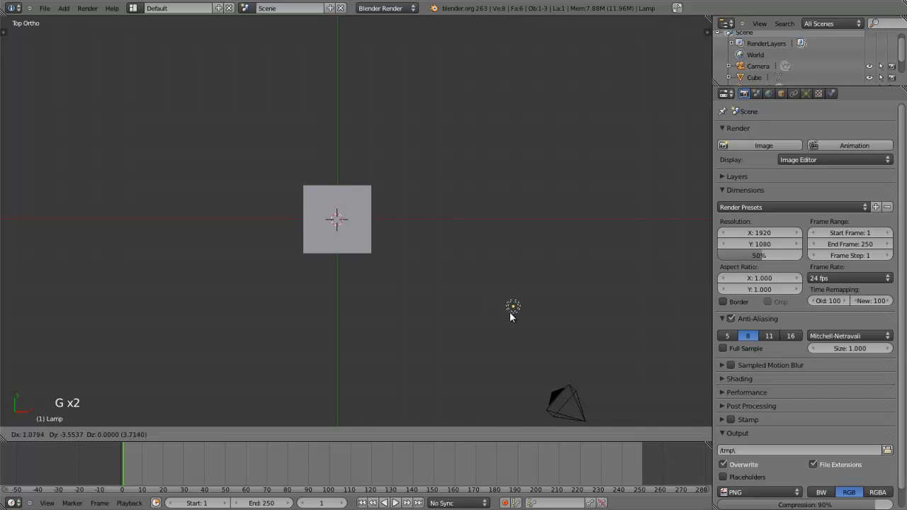
pyautogui.click(503, 327)
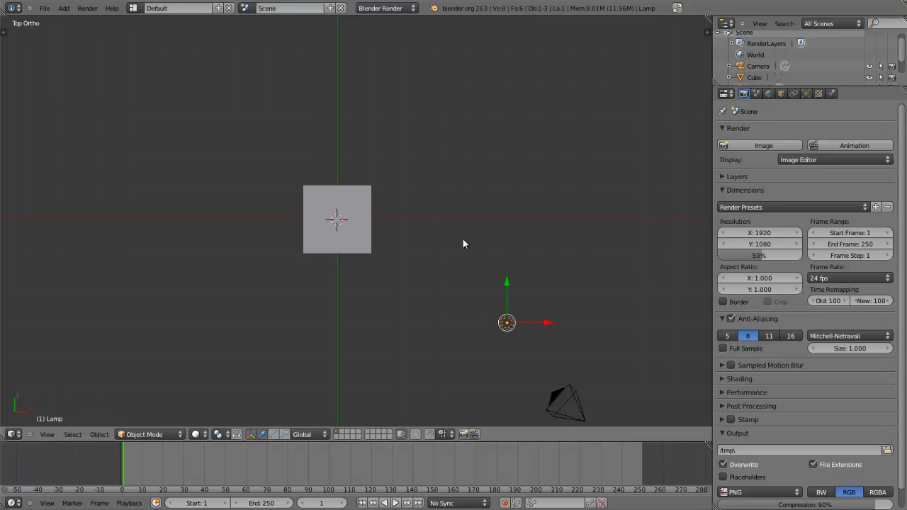
# Render the cube with the repositioned lamp and return to the 3D viewport.
pyautogui.press('F12')
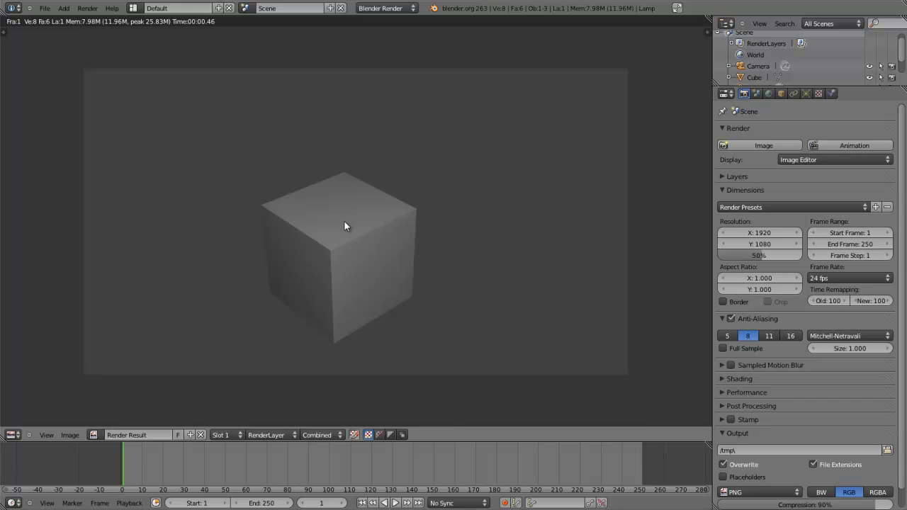
pyautogui.press('Escape')
pyautogui.moveTo(447, 270); pyautogui.dragTo(742, 128, button='middle')
pyautogui.moveTo(362, 259); pyautogui.dragTo(318, 221, button='middle')
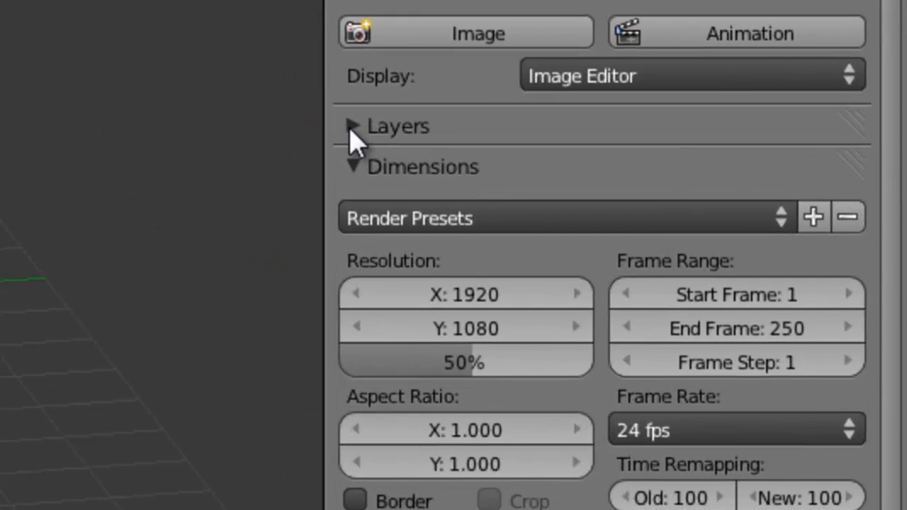
# Expand the Layers section of the render settings to examine the render layer options, and collapse it again.
pyautogui.click(725, 176)
pyautogui.click(725, 177)
pyautogui.click(352, 128)
pyautogui.click(352, 127)
pyautogui.click(350, 127)
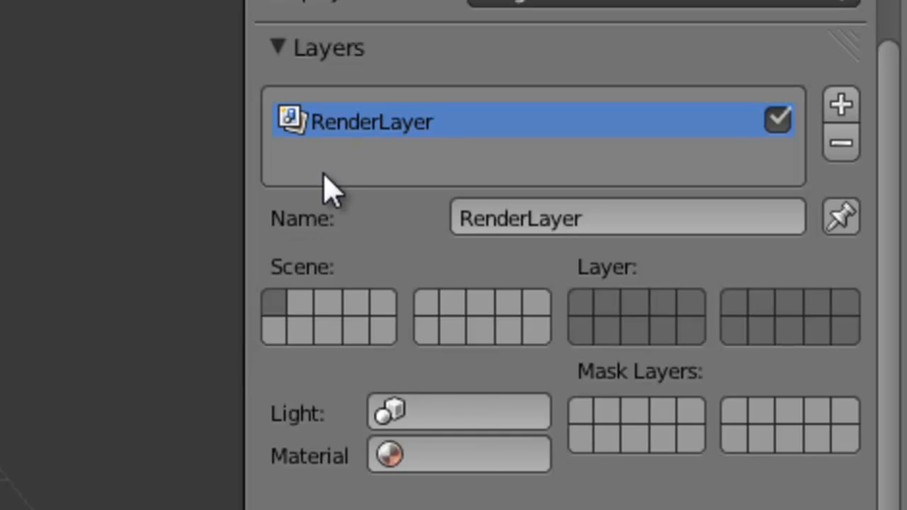
pyautogui.click(289, 52)
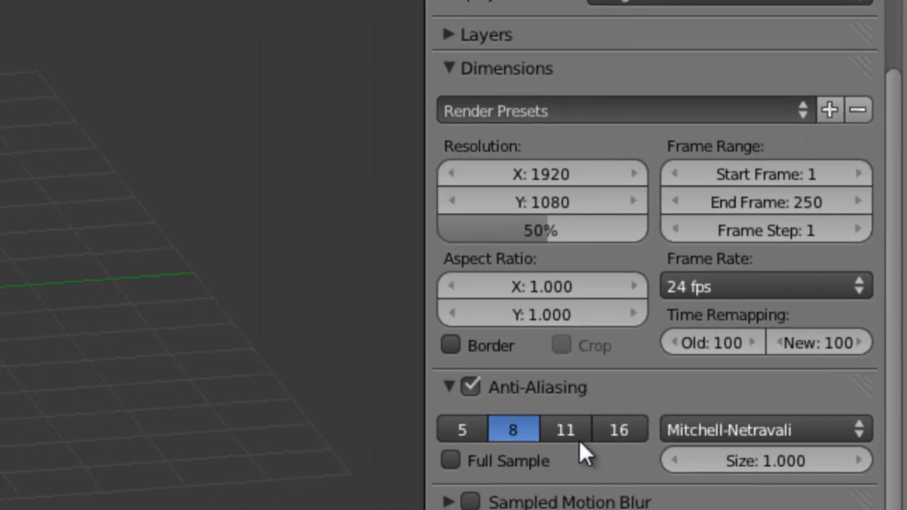
# Apply the DVCPRO HD 1080p preset to the render dimensions.
pyautogui.click(556, 111)
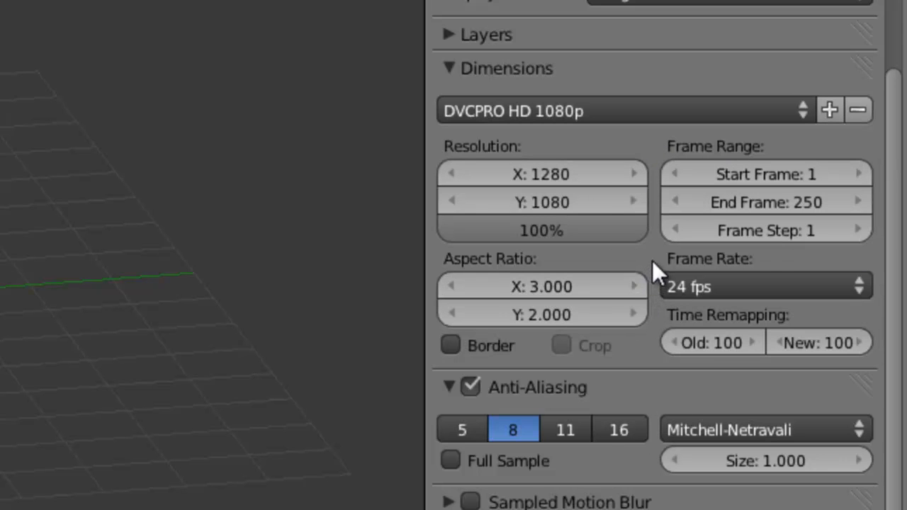
# Look through the camera and switch the render dimensions preset to HDTV 720p, finally settling on HDTV 1080p.
pyautogui.click(610, 114)
pyautogui.press('Escape')
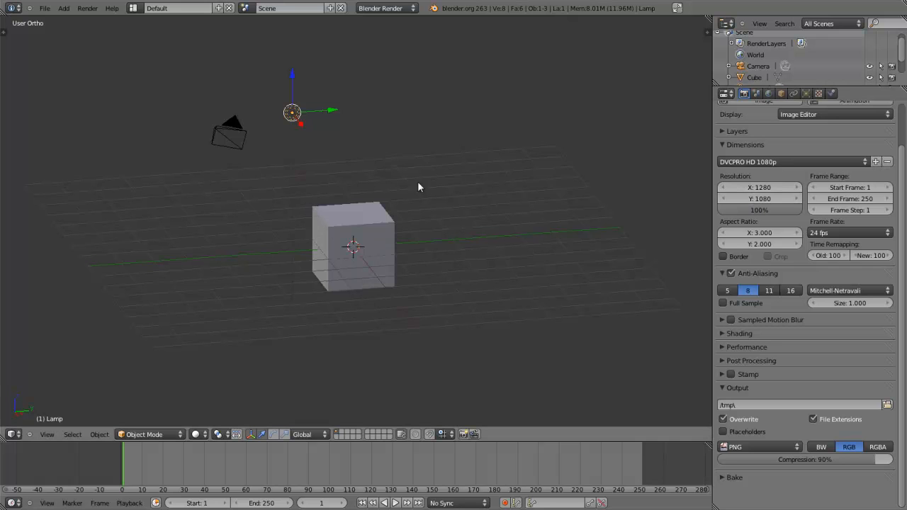
pyautogui.press('KP_0')
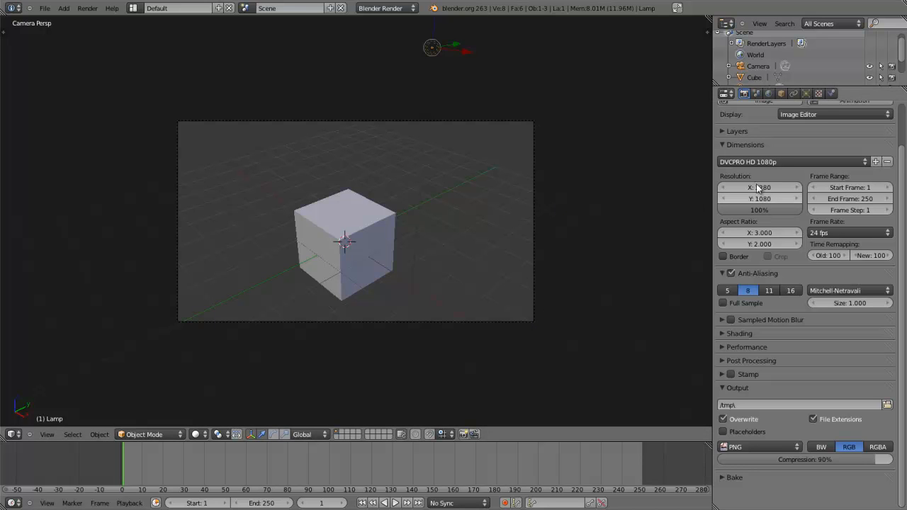
pyautogui.click(755, 161)
pyautogui.click(757, 166)
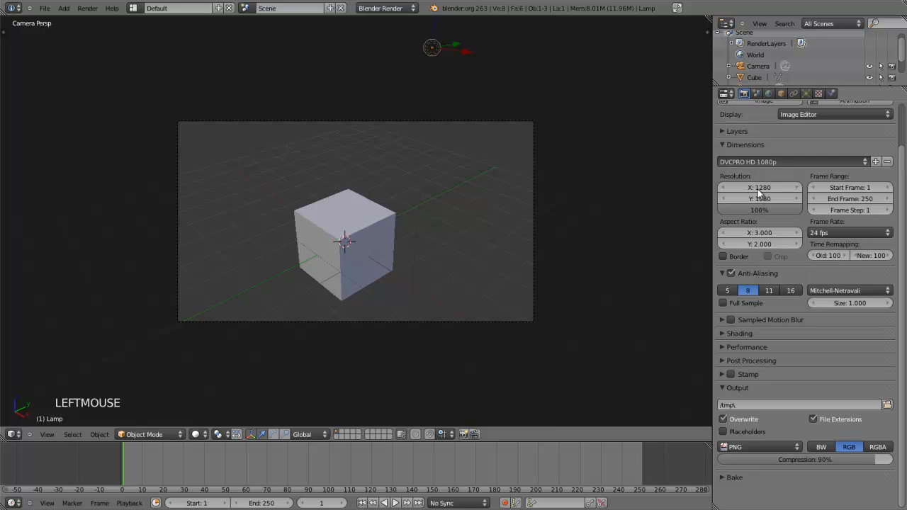
pyautogui.click(758, 206)
pyautogui.click(751, 163)
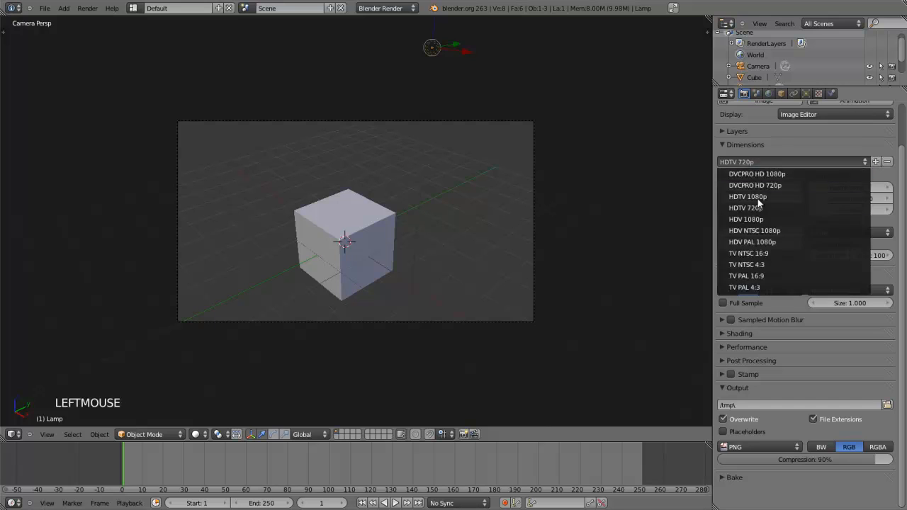
pyautogui.click(744, 197)
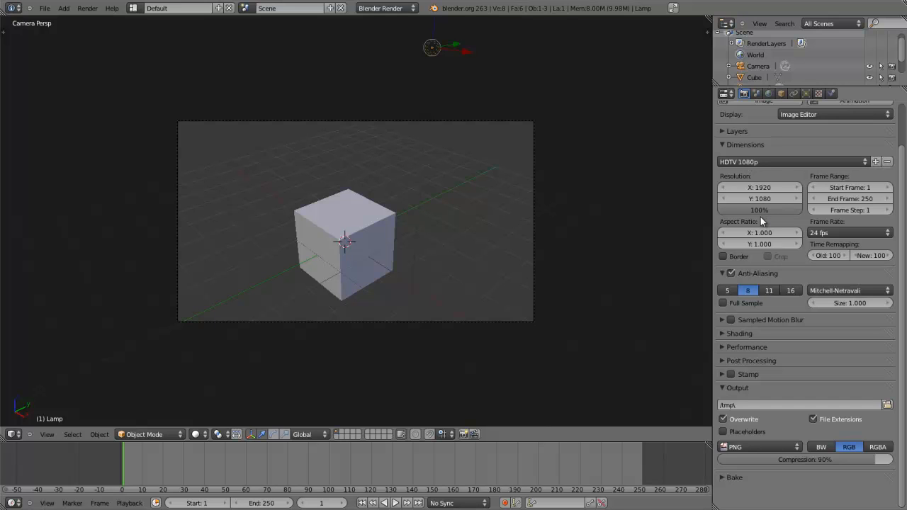
# Set the render resolution scale to 50%, render the cube and return to the camera view.
pyautogui.click(759, 210)
pyautogui.write('50')
pyautogui.press('Return')
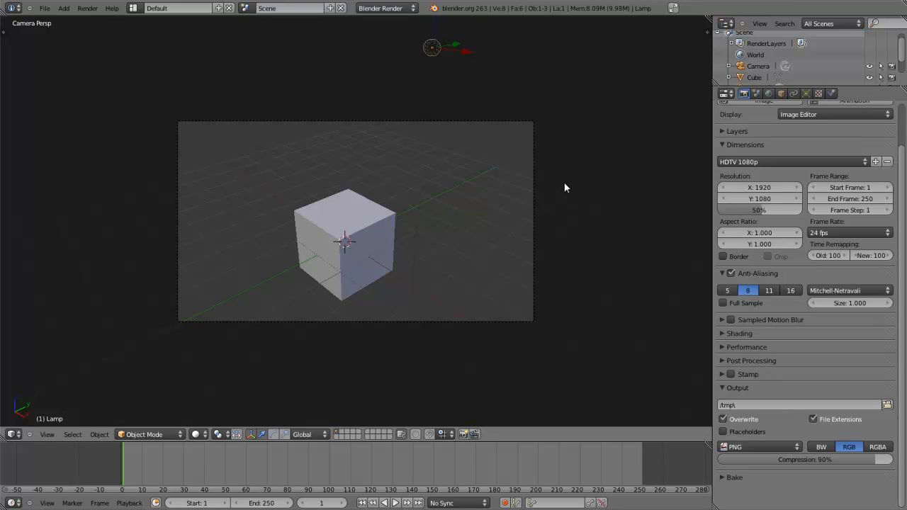
pyautogui.press('F12')
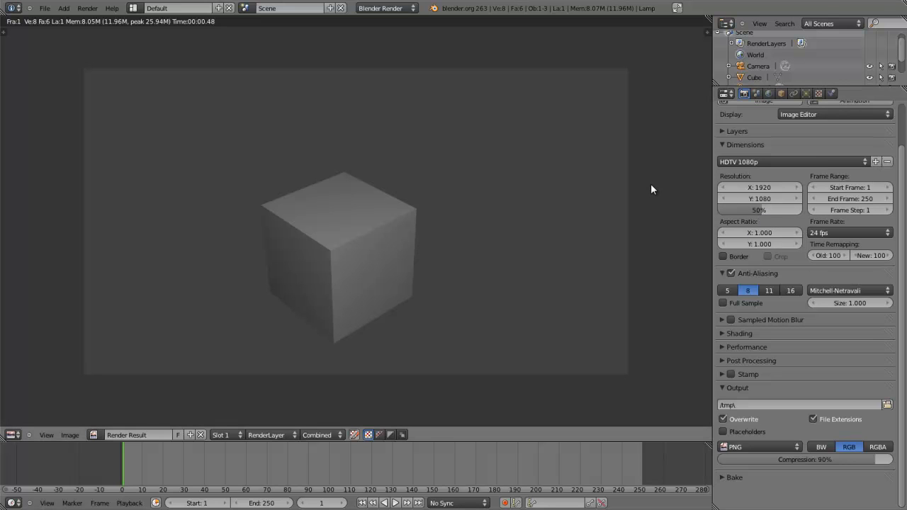
pyautogui.press('Escape')
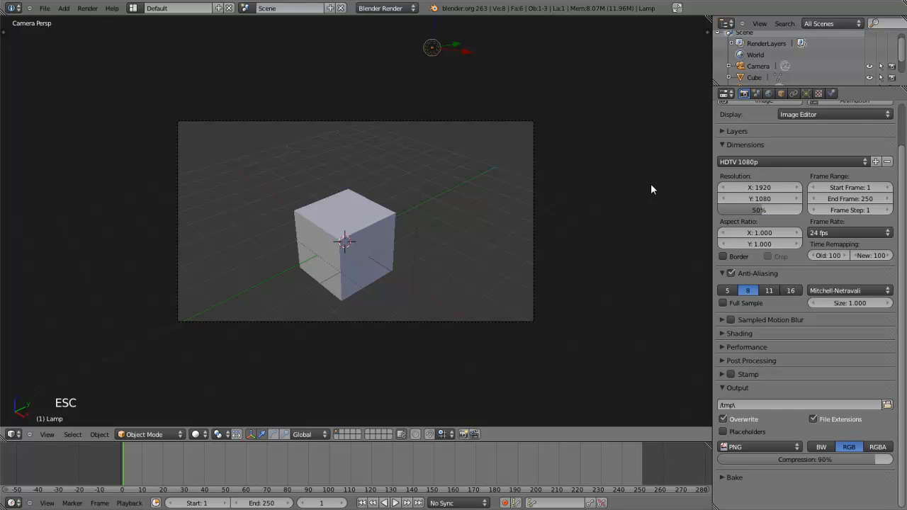
# Set the render display mode to Full Screen, render the cube and return to the 3D viewport.
pyautogui.scroll(1, 770, 239)
pyautogui.scroll(1, 770, 240)
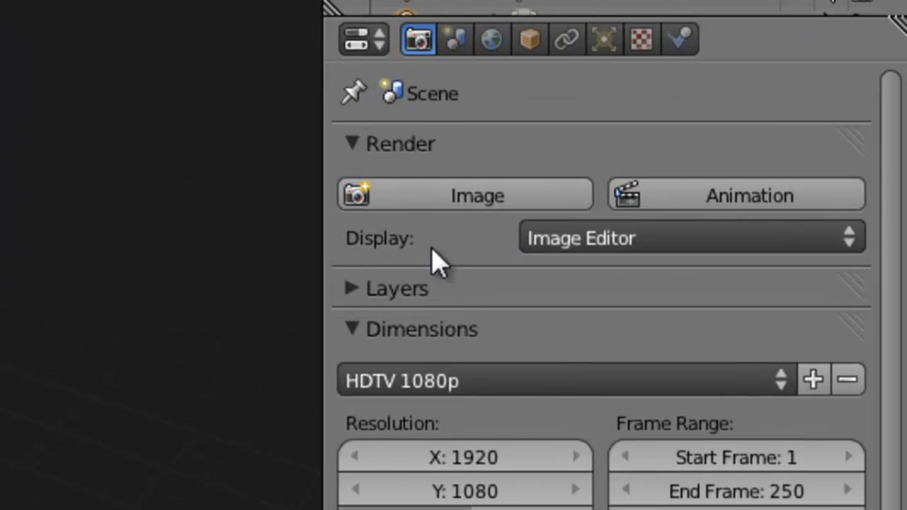
pyautogui.click(609, 236)
pyautogui.click(606, 234)
pyautogui.click(604, 234)
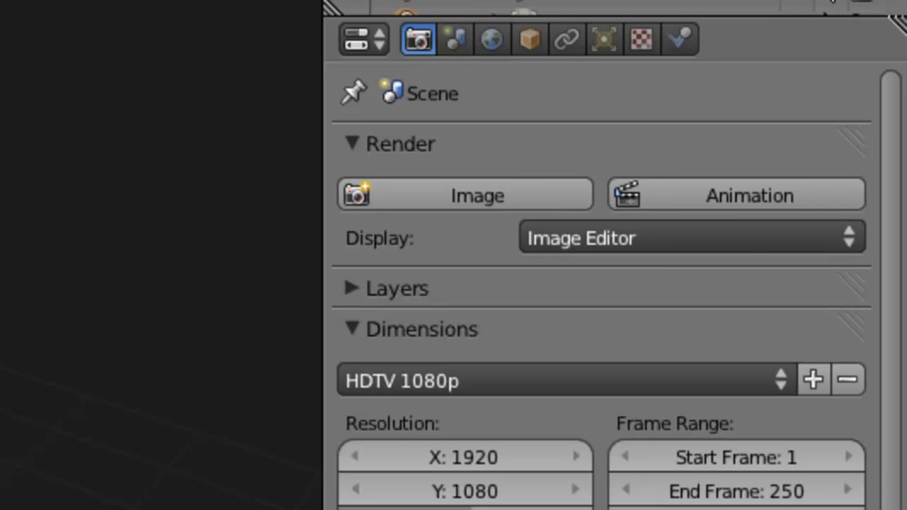
pyautogui.click(611, 238)
pyautogui.click(606, 205)
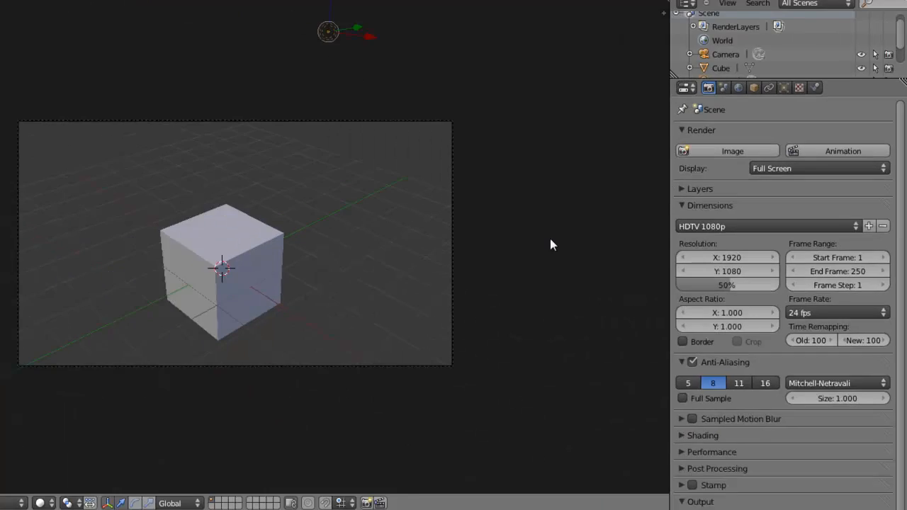
pyautogui.press('F12')
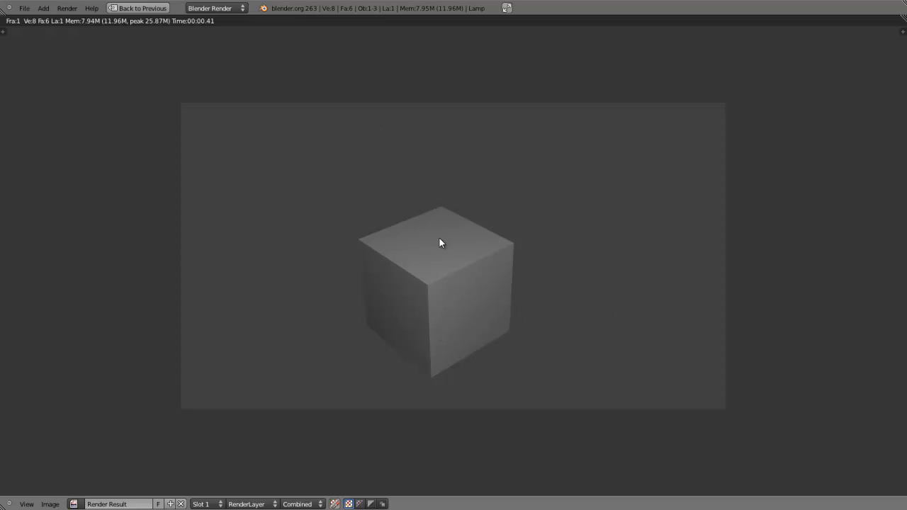
pyautogui.press('Escape')
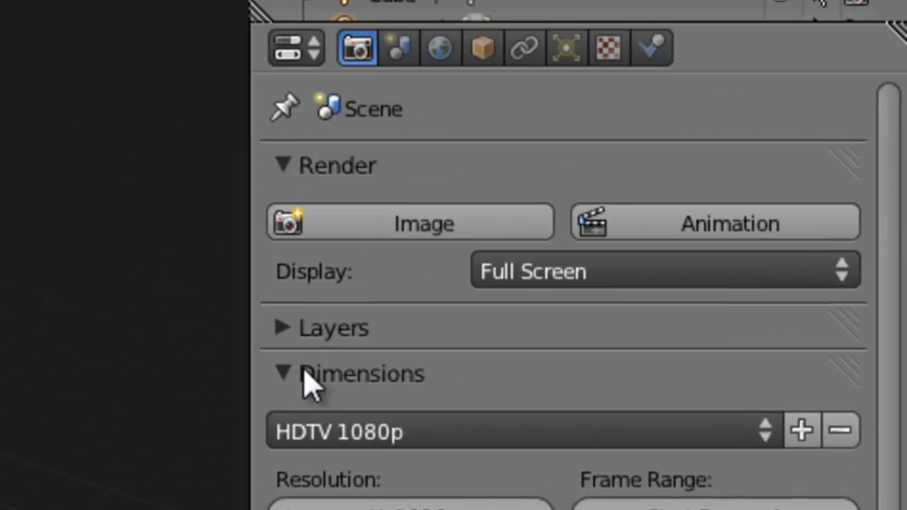
# Set the render display mode to New Window, render the cube, reposition the render window and close it.
pyautogui.click(553, 266)
pyautogui.press('Escape')
pyautogui.click(507, 266)
pyautogui.press('Escape')
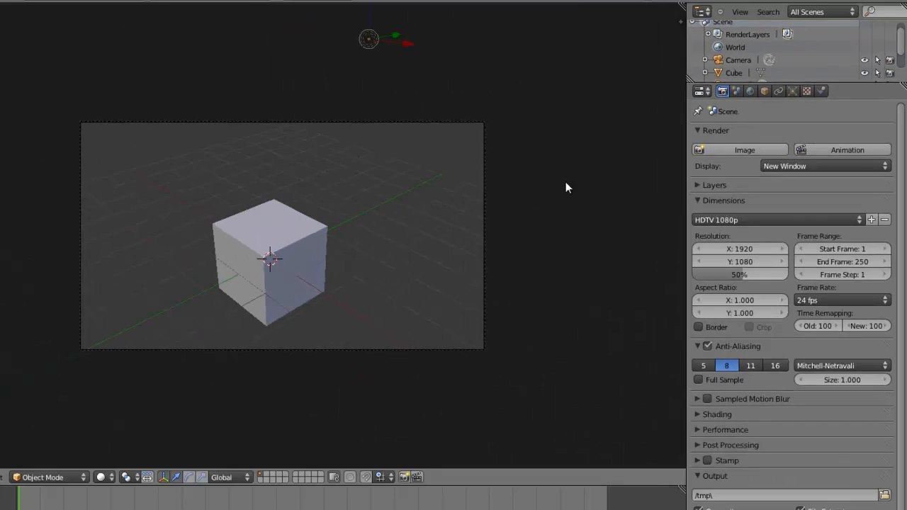
pyautogui.press('F12')
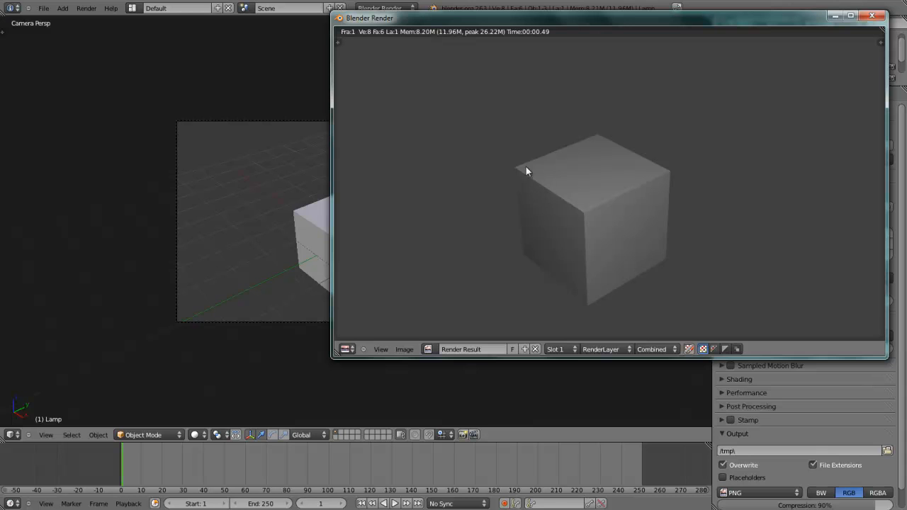
pyautogui.moveTo(476, 19)
pyautogui.mouseDown()
pyautogui.moveTo(405, 51)
pyautogui.moveTo(409, 66)
pyautogui.moveTo(637, 67)
pyautogui.moveTo(896, 93)
pyautogui.moveTo(334, 83)
pyautogui.mouseUp()
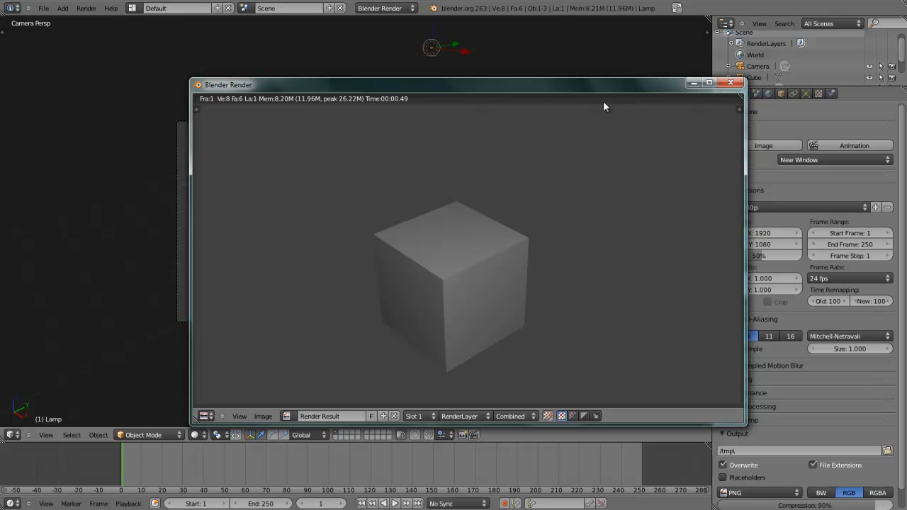
pyautogui.click(729, 84)
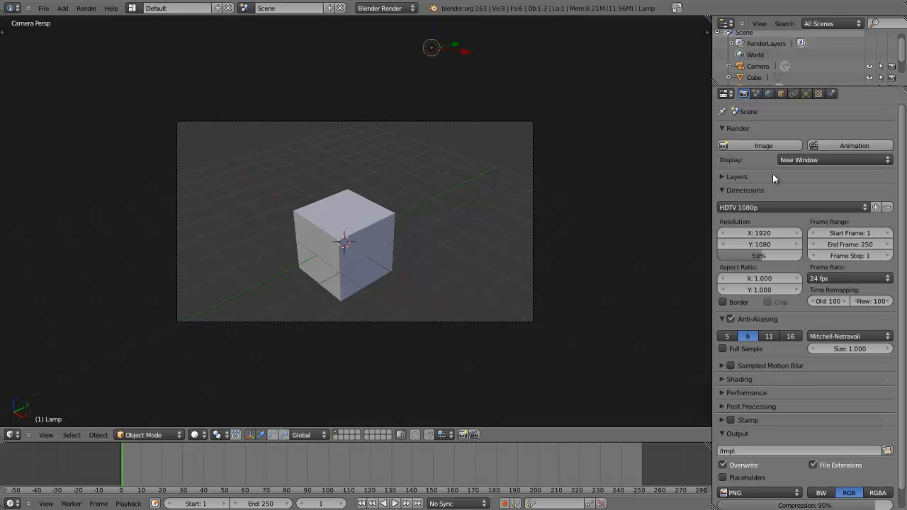
# Split the 3D view into two side-by-side areas and divide one of them into two stacked areas.
pyautogui.rightClick(587, 441)
pyautogui.click(559, 455)
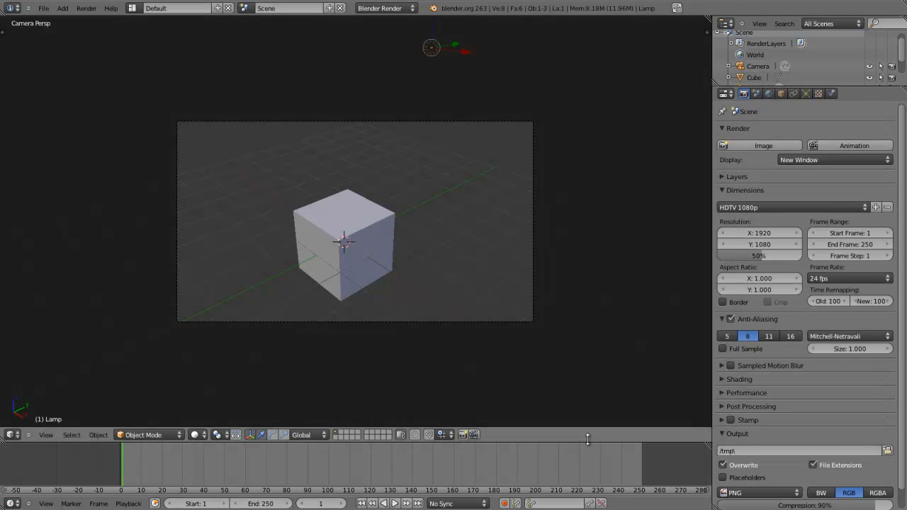
pyautogui.rightClick(588, 440)
pyautogui.click(579, 432)
pyautogui.click(347, 360)
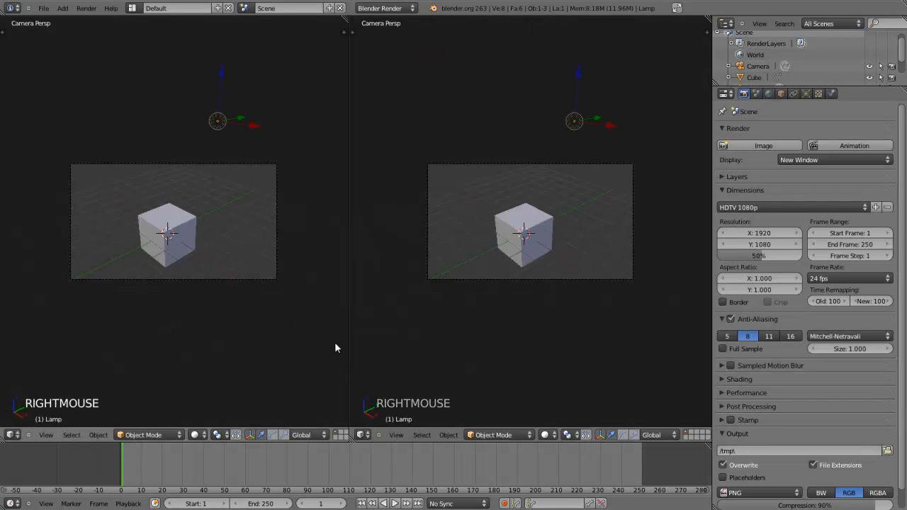
pyautogui.rightClick(347, 276)
pyautogui.click(348, 276)
pyautogui.click(307, 221)
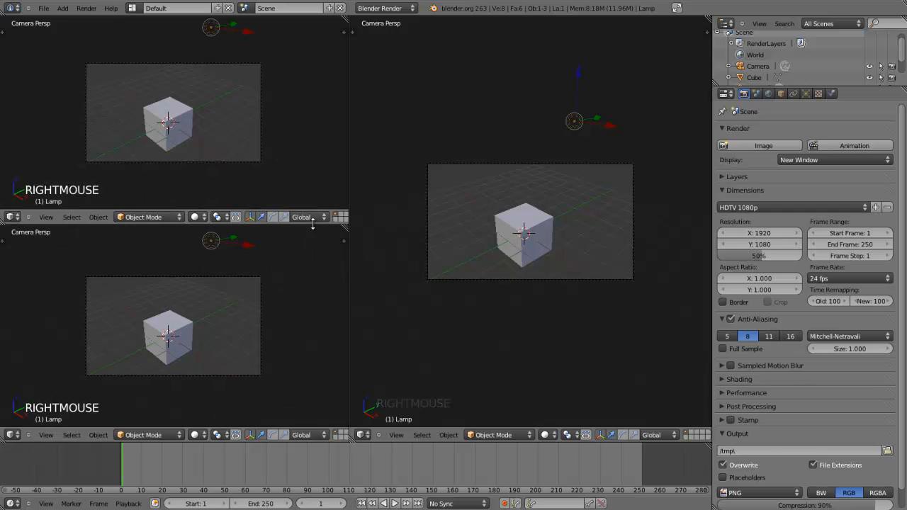
# Change the upper of the two stacked 3D views to the Info editor.
pyautogui.click(11, 217)
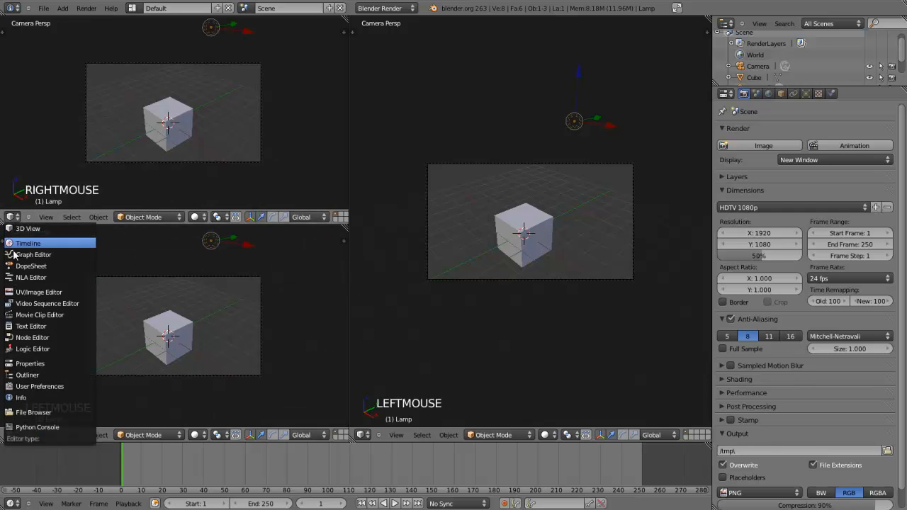
pyautogui.click(10, 434)
pyautogui.press('Escape')
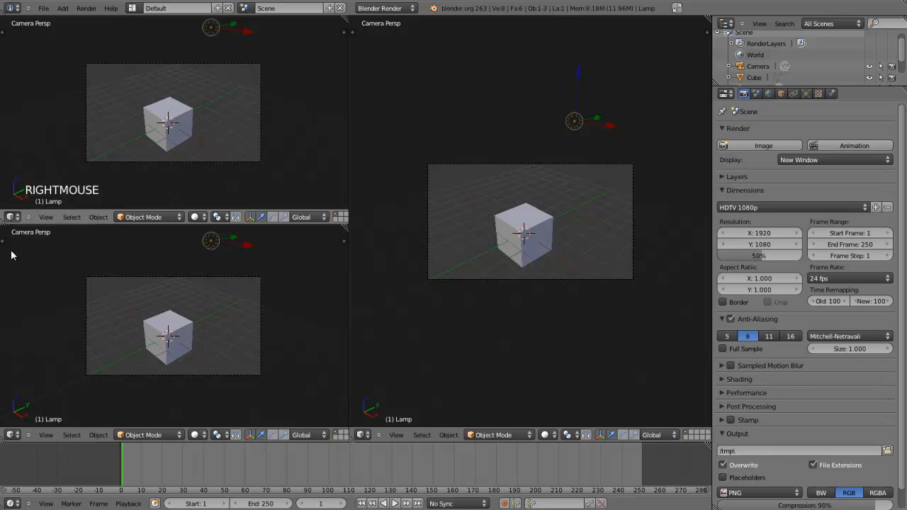
pyautogui.click(11, 217)
pyautogui.click(47, 259)
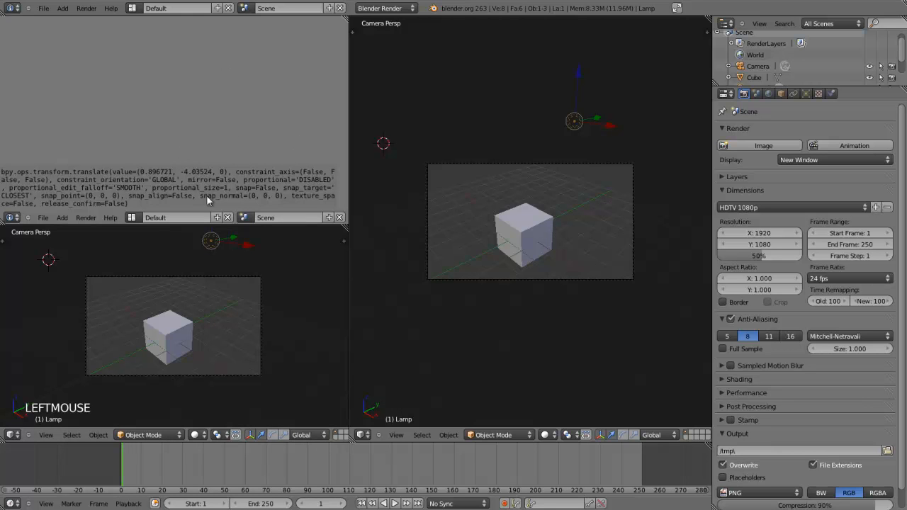
# Change the lower stacked 3D view to the Graph Editor and narrow its channel region.
pyautogui.click(11, 434)
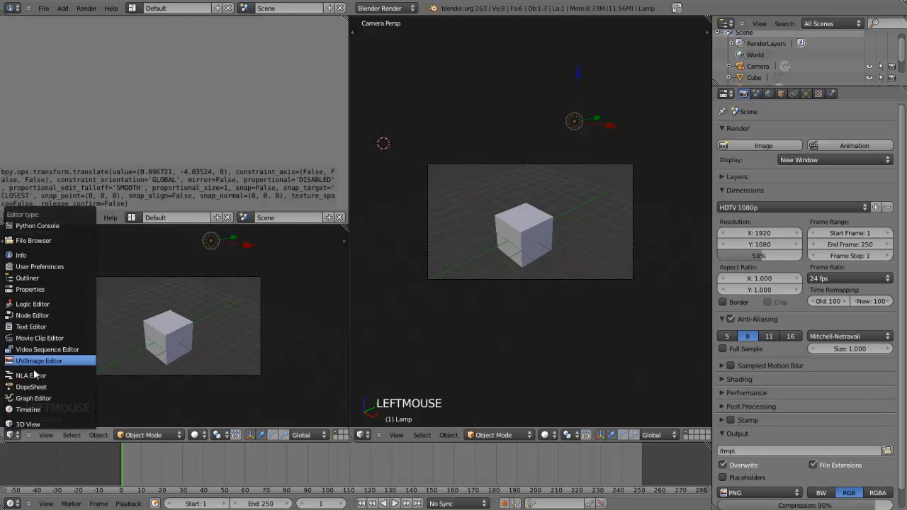
pyautogui.click(38, 396)
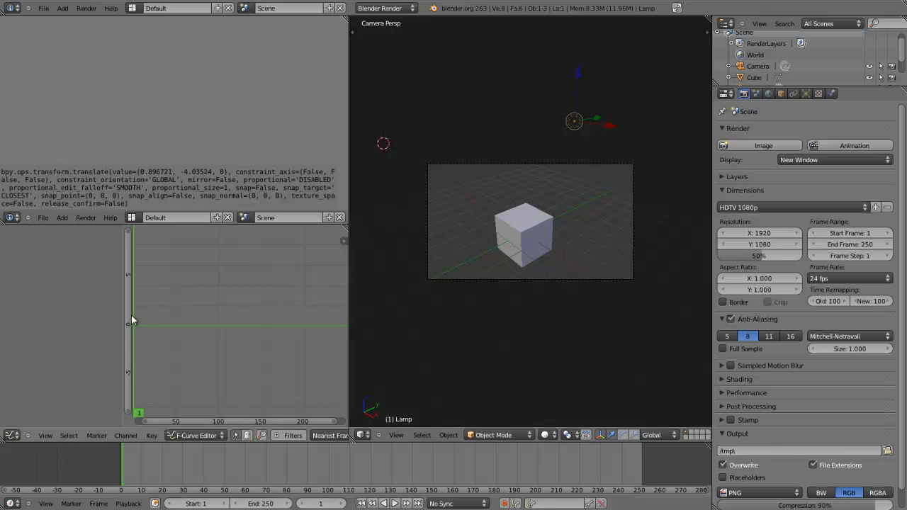
pyautogui.moveTo(121, 313); pyautogui.dragTo(45, 314)
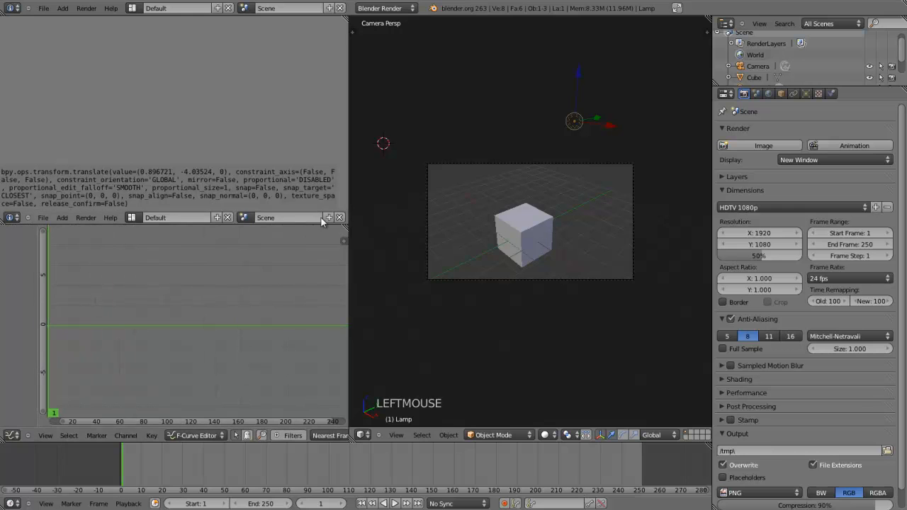
# Split the Info editor area into two side-by-side areas, turn one into a Python Console and widen it.
pyautogui.rightClick(204, 225)
pyautogui.click(192, 227)
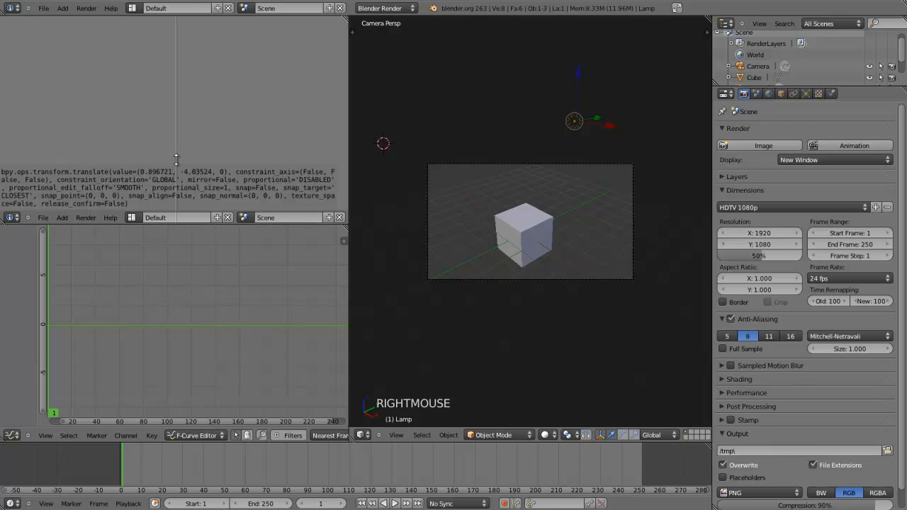
pyautogui.click(176, 164)
pyautogui.click(192, 217)
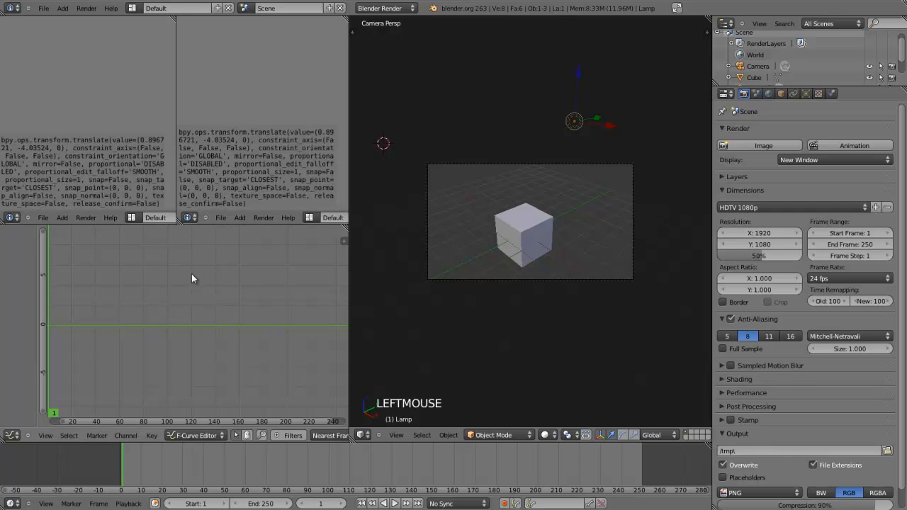
pyautogui.click(190, 217)
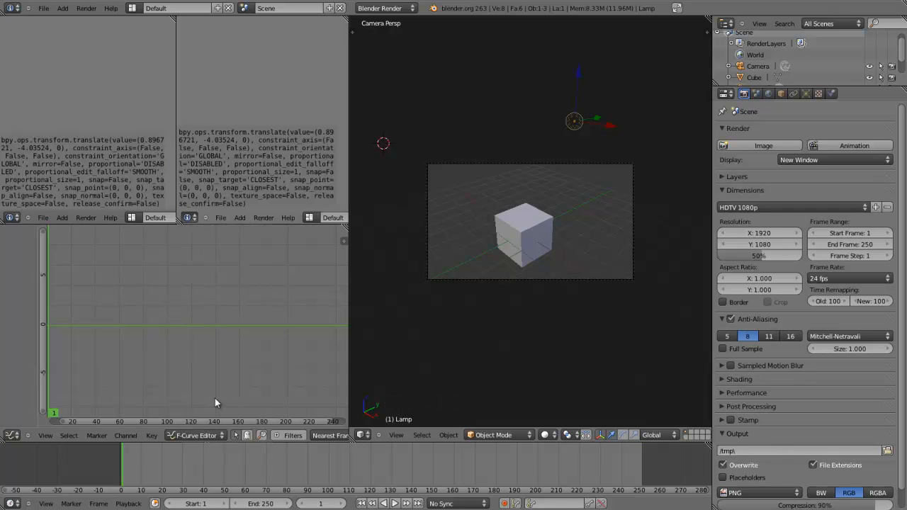
pyautogui.click(207, 397)
pyautogui.hotkey('shift', 'F4')
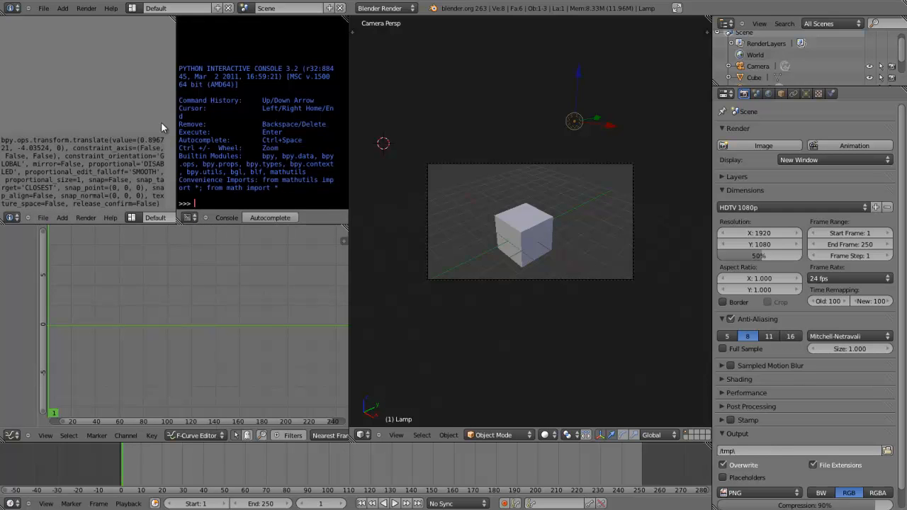
pyautogui.moveTo(176, 124); pyautogui.dragTo(154, 124)
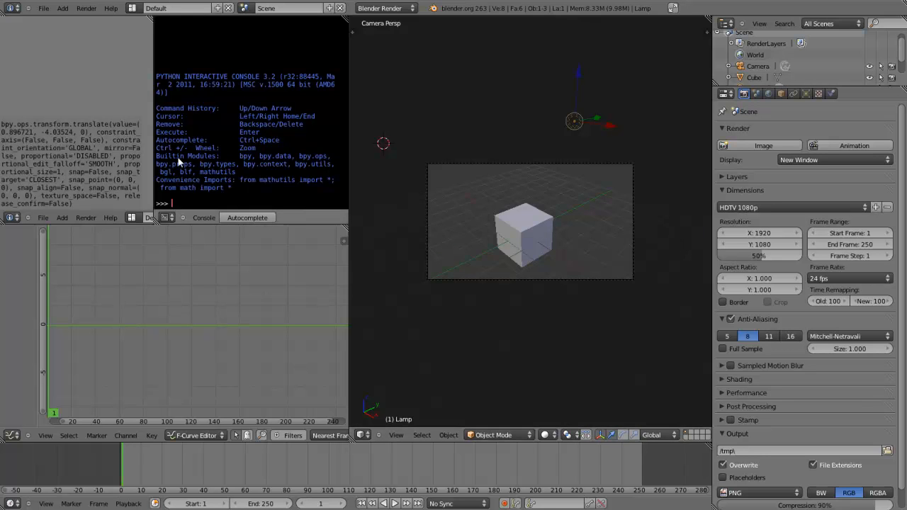
# Join the Python Console, Graph Editor and Info areas with their neighbours until a single 3D view remains.
pyautogui.rightClick(153, 150)
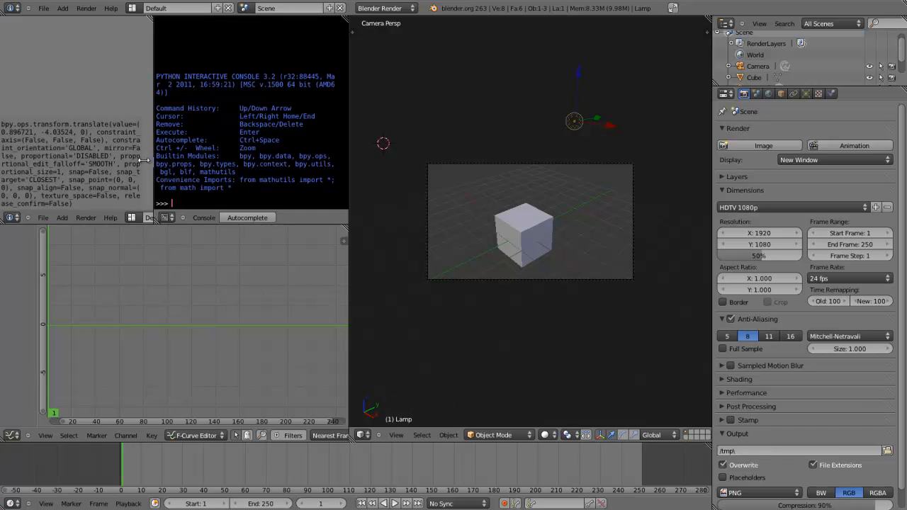
pyautogui.click(185, 210)
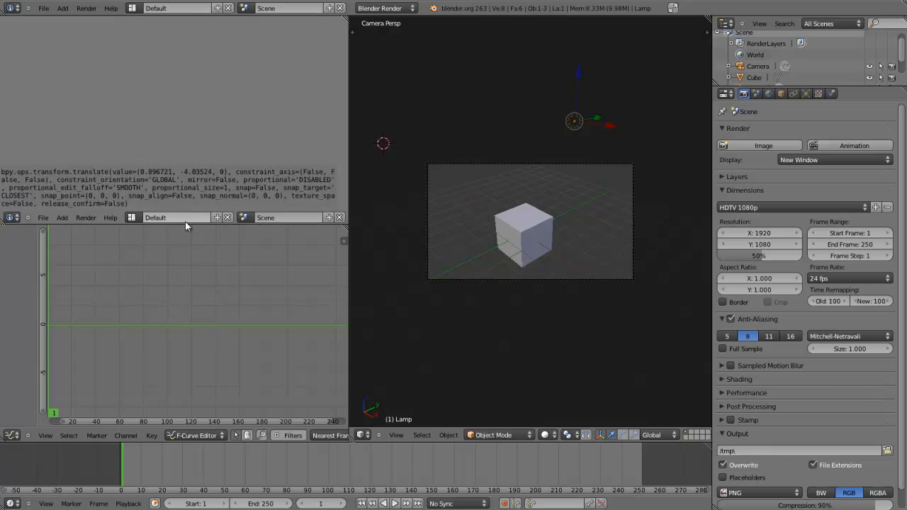
pyautogui.rightClick(186, 225)
pyautogui.click(186, 226)
pyautogui.click(175, 303)
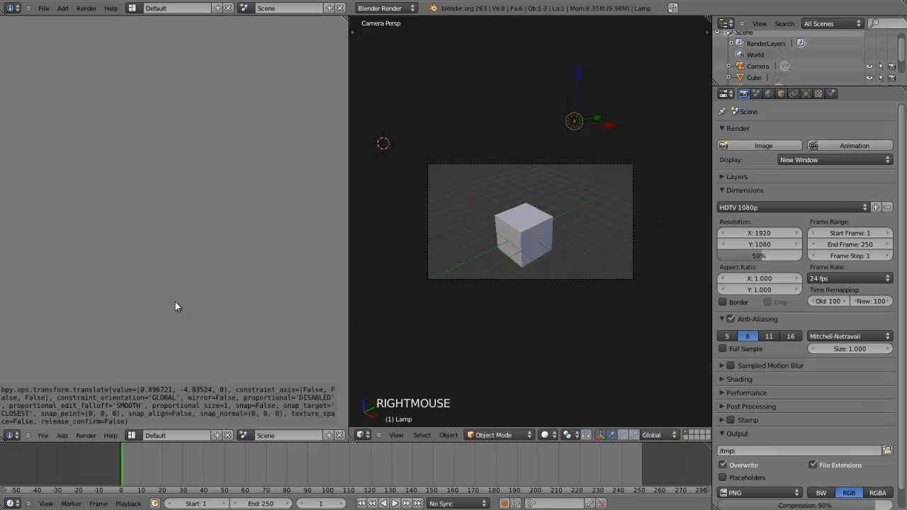
pyautogui.rightClick(352, 243)
pyautogui.click(341, 244)
pyautogui.click(265, 230)
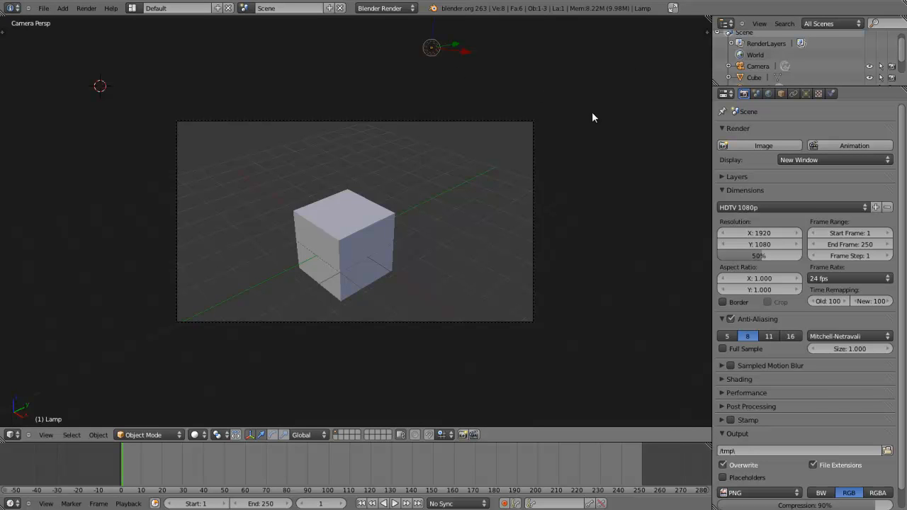
# Split the 3D view into three side-by-side views and divide the first one into two stacked views.
pyautogui.moveTo(708, 20); pyautogui.dragTo(485, 32)
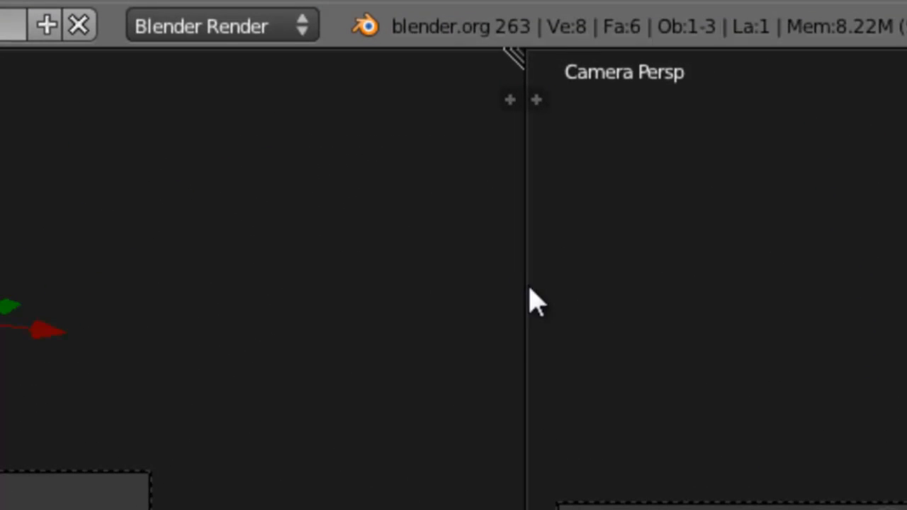
pyautogui.rightClick(487, 95)
pyautogui.moveTo(517, 57); pyautogui.dragTo(95, 91)
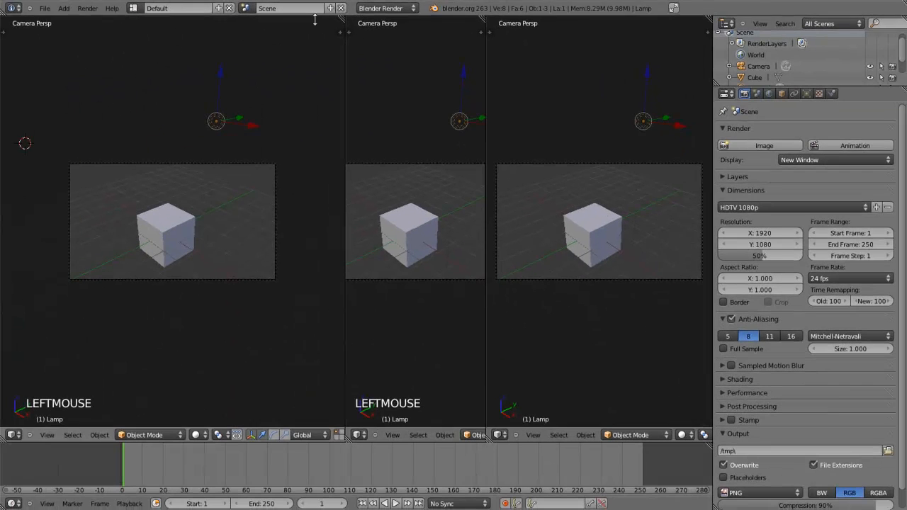
pyautogui.moveTo(339, 21); pyautogui.dragTo(334, 106)
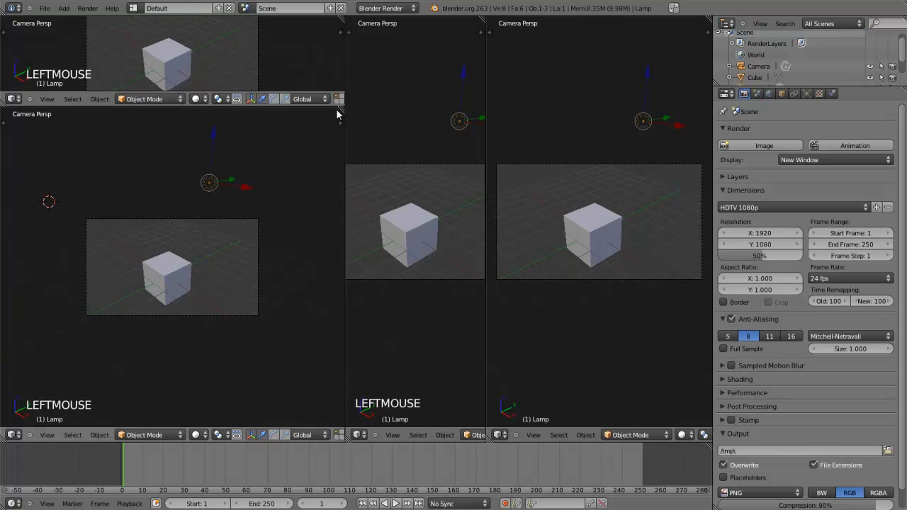
# Duplicate the lower stacked 3D view into a separate window, reposition that window and close it.
pyautogui.keyDown('shift'); pyautogui.moveTo(341, 106); pyautogui.dragTo(320, 130); pyautogui.keyUp('shift')
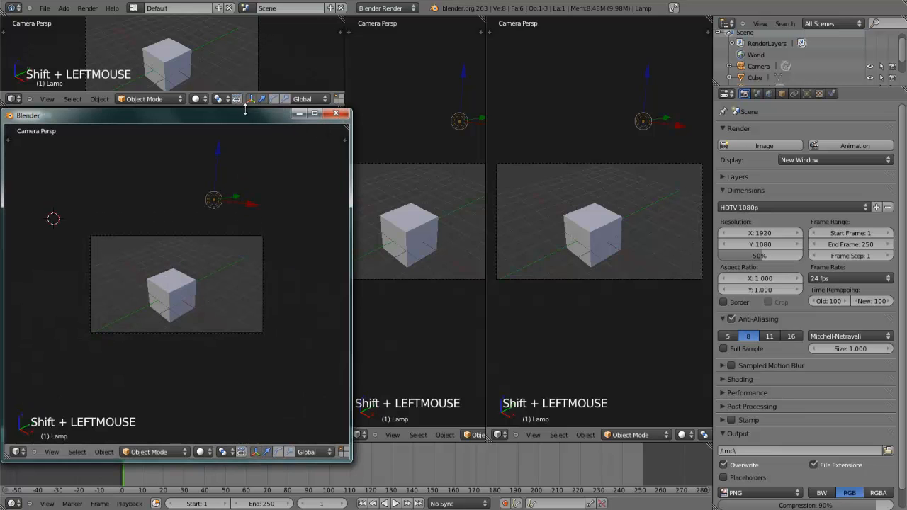
pyautogui.moveTo(251, 111); pyautogui.dragTo(472, 91)
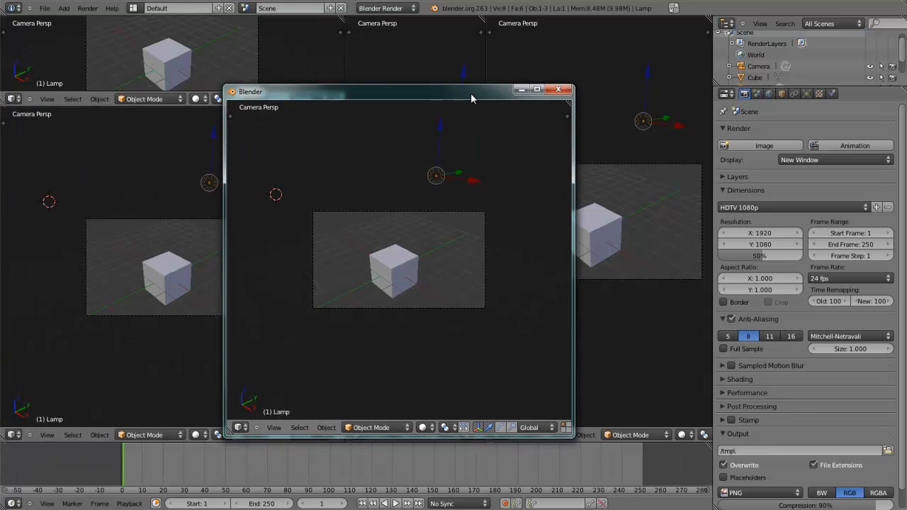
pyautogui.click(558, 89)
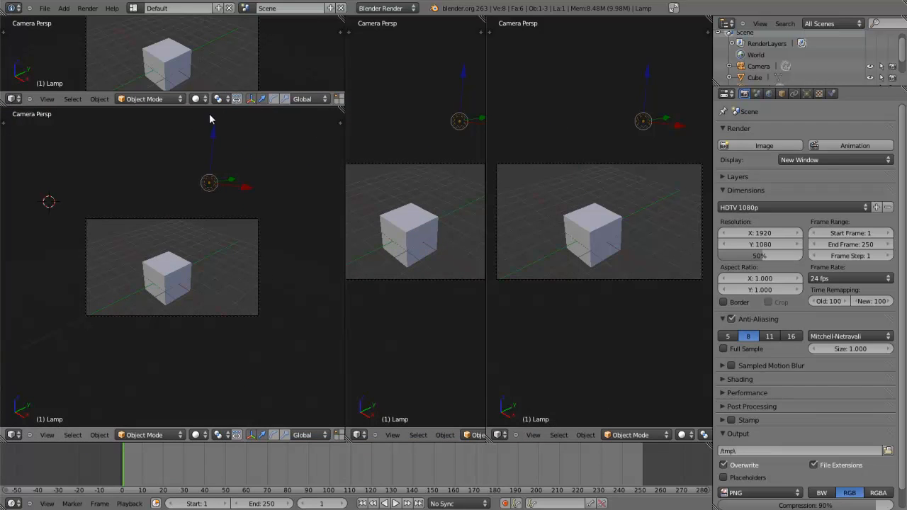
pyautogui.rightClick(215, 105)
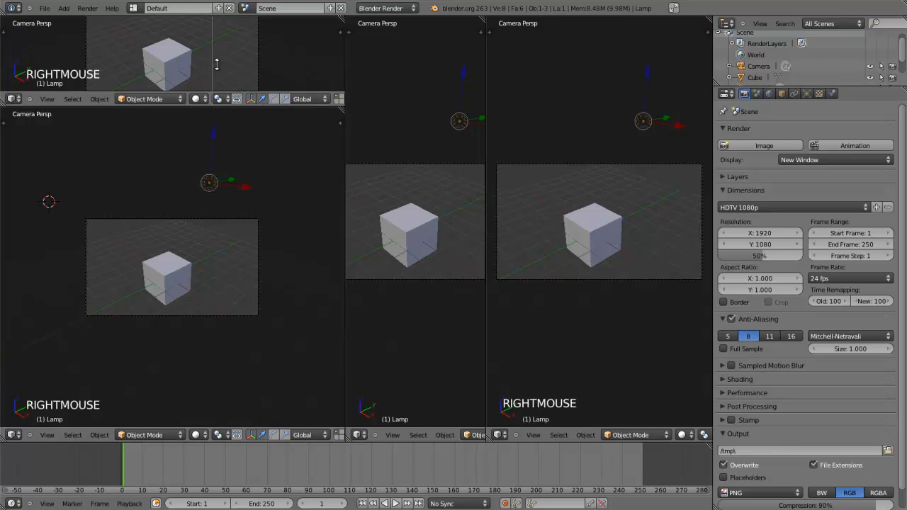
pyautogui.press('Escape')
pyautogui.rightClick(216, 105)
pyautogui.click(216, 105)
pyautogui.rightClick(193, 107)
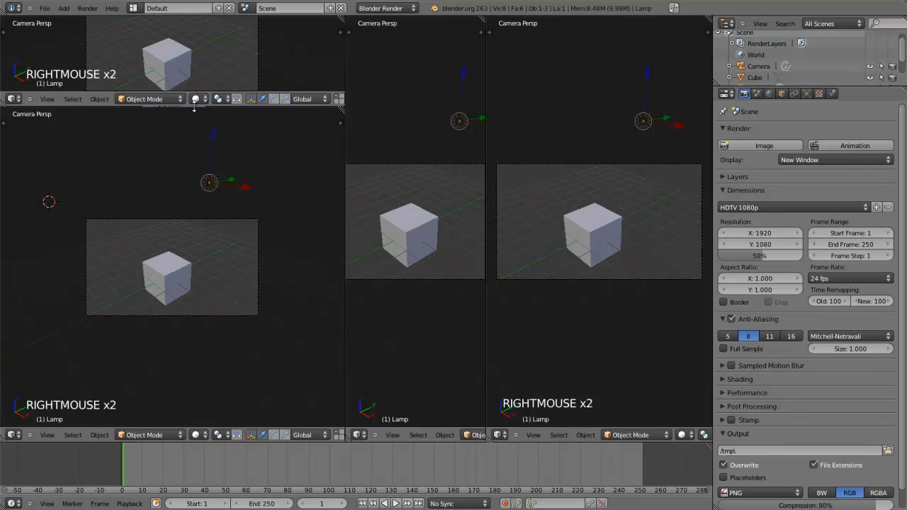
pyautogui.click(192, 113)
pyautogui.press('Escape')
# Maximize the lower stacked 3D view to fill the whole window and restore the previous layout.
pyautogui.rightClick(190, 106)
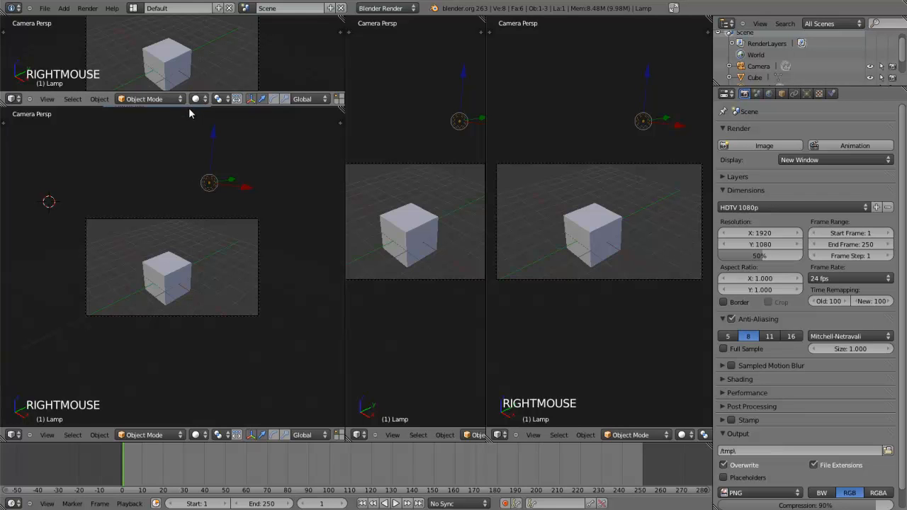
pyautogui.click(189, 115)
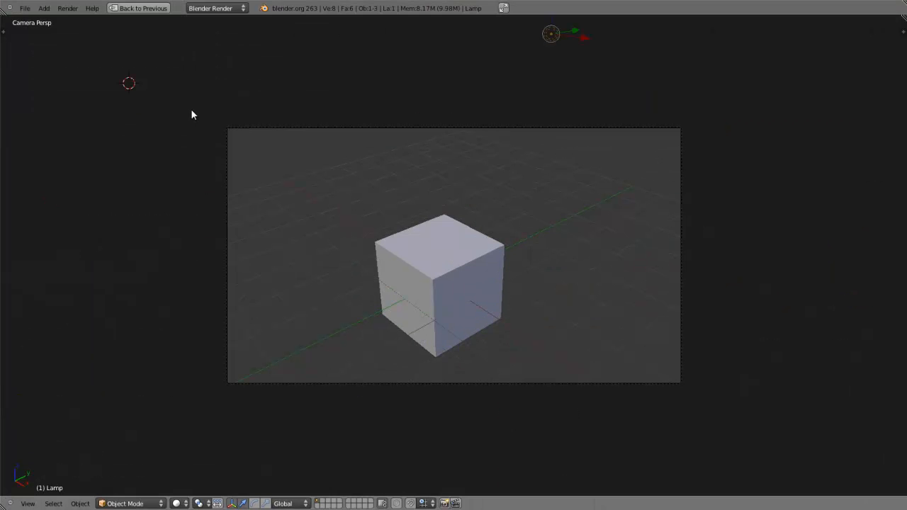
pyautogui.press('Escape')
pyautogui.hotkey('ctrl', 'Up')
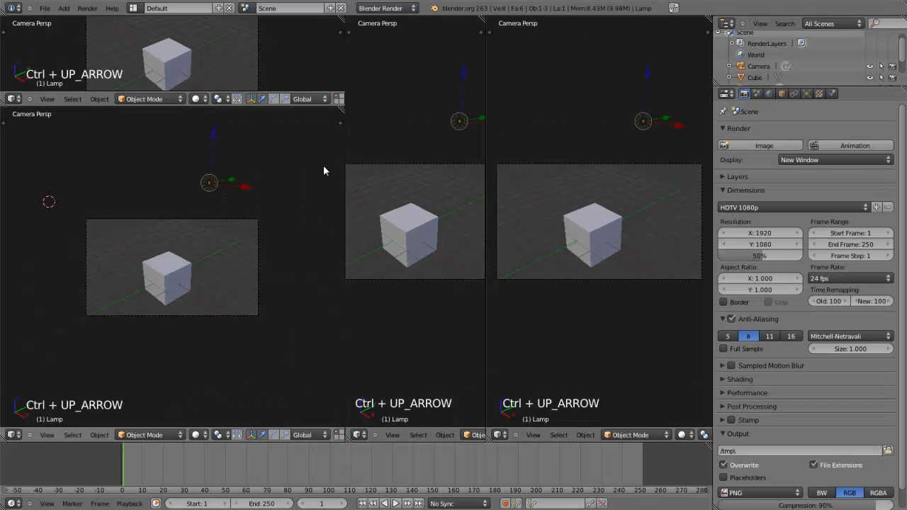
# Join the two stacked 3D views and merge the side-by-side views until a single 3D view remains.
pyautogui.rightClick(293, 108)
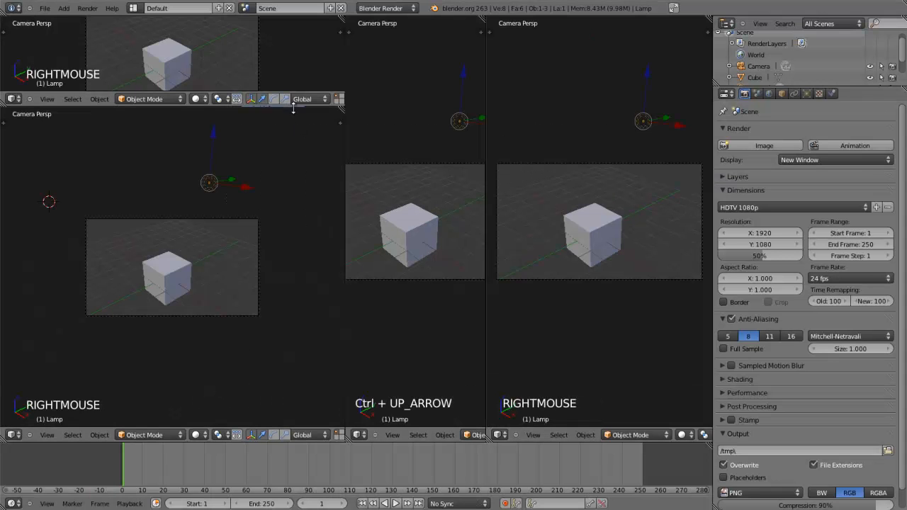
pyautogui.click(286, 118)
pyautogui.click(264, 64)
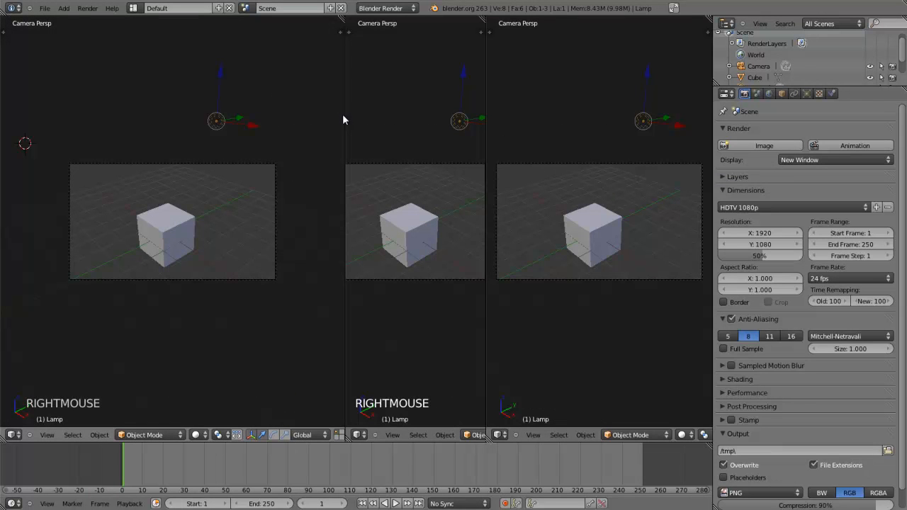
pyautogui.click(371, 117)
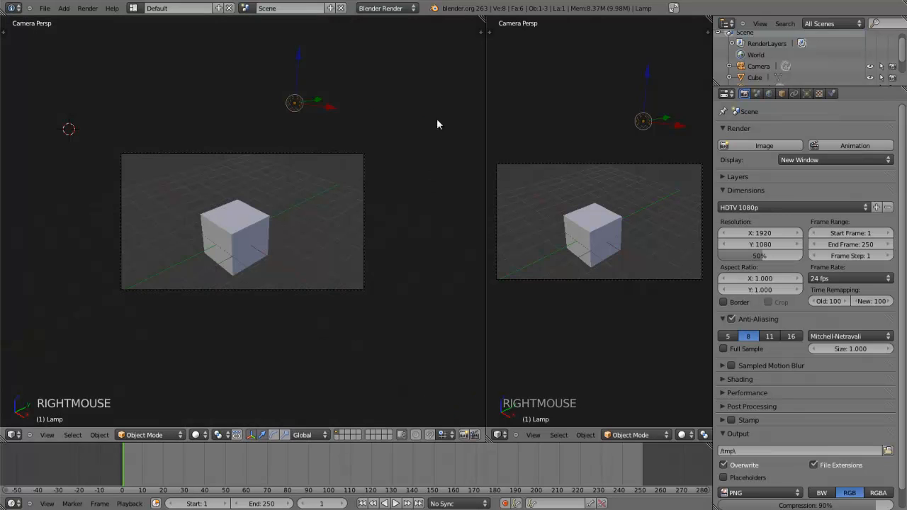
pyautogui.rightClick(486, 128)
pyautogui.click(486, 124)
pyautogui.click(576, 128)
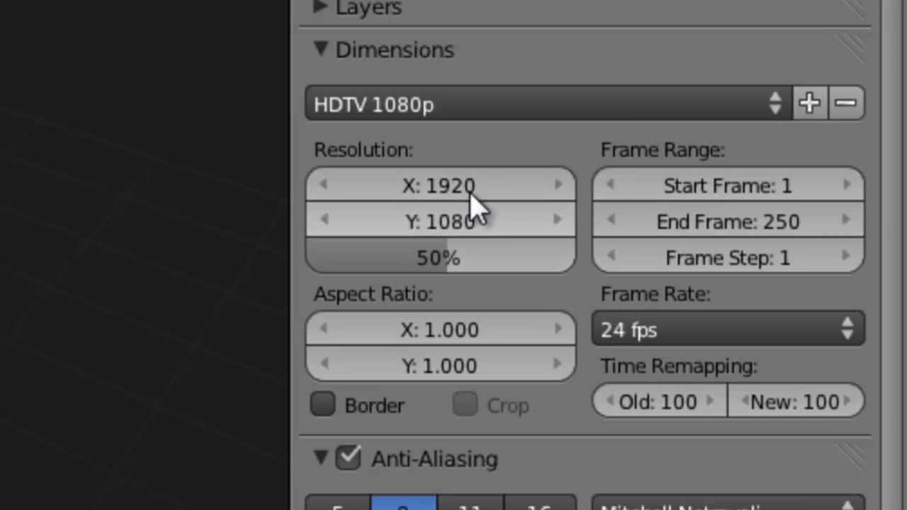
# Lower the X and Y render resolution freely and restore the dimensions with the HDTV 1080p preset.
pyautogui.moveTo(458, 186); pyautogui.dragTo(320, 208)
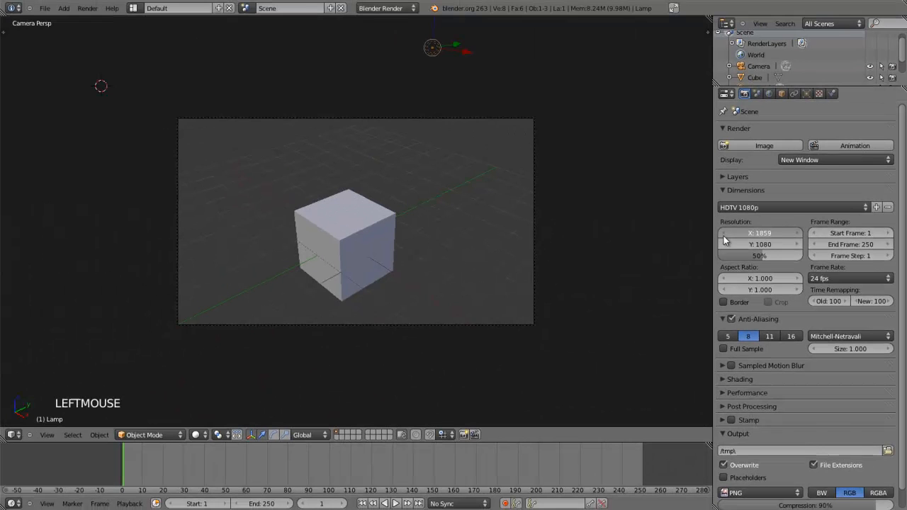
pyautogui.moveTo(724, 241); pyautogui.dragTo(674, 239)
pyautogui.moveTo(776, 243)
pyautogui.mouseDown()
pyautogui.moveTo(488, 235)
pyautogui.moveTo(776, 233)
pyautogui.mouseUp()
pyautogui.click(768, 206)
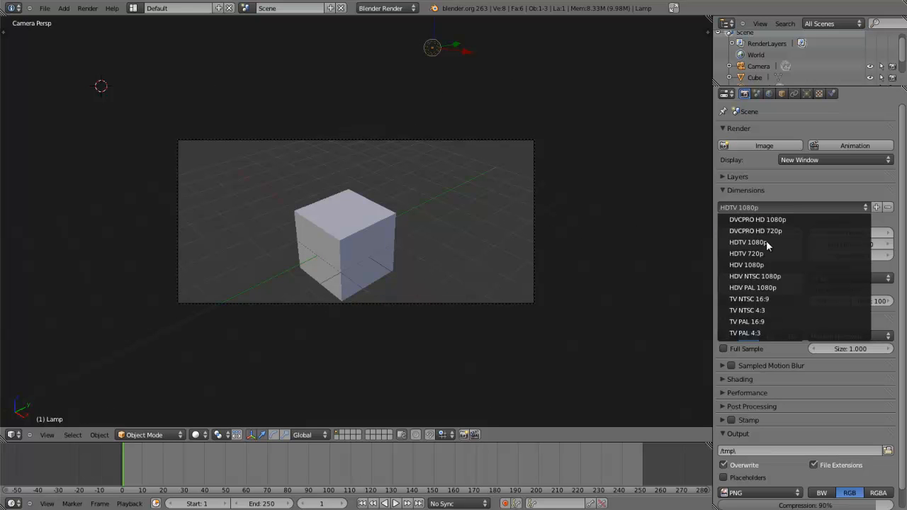
pyautogui.click(765, 243)
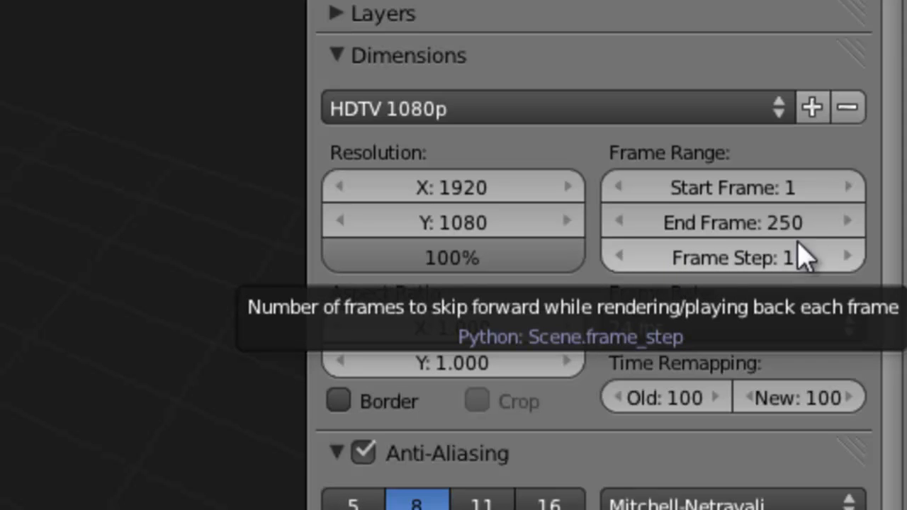
# Raise the frame step to 3, return it to 1, and view the frame rate presets without choosing one.
pyautogui.click(849, 258)
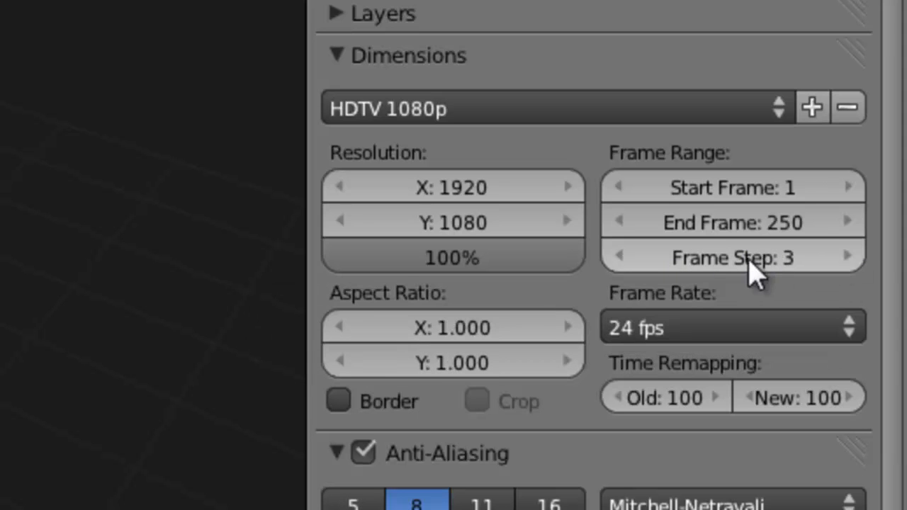
pyautogui.click(619, 258)
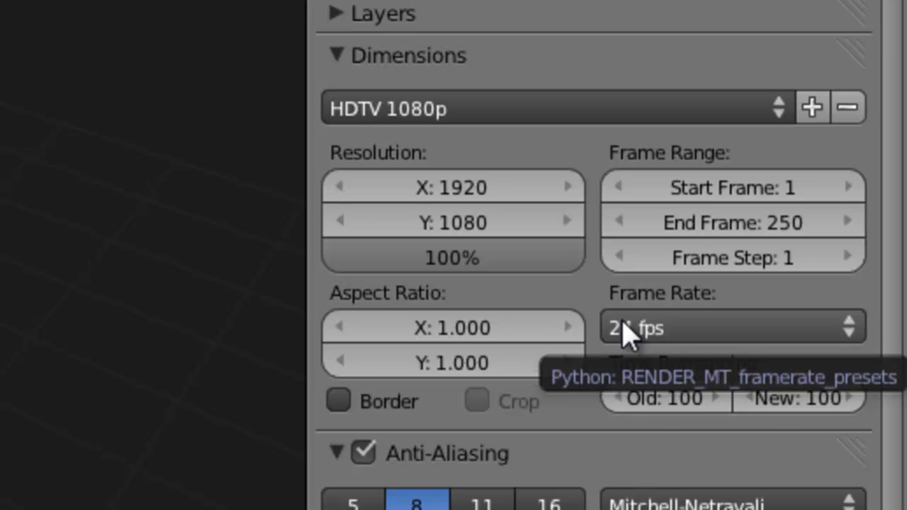
pyautogui.scroll(-1, 691, 347)
pyautogui.scroll(-5, 693, 283)
pyautogui.click(689, 144)
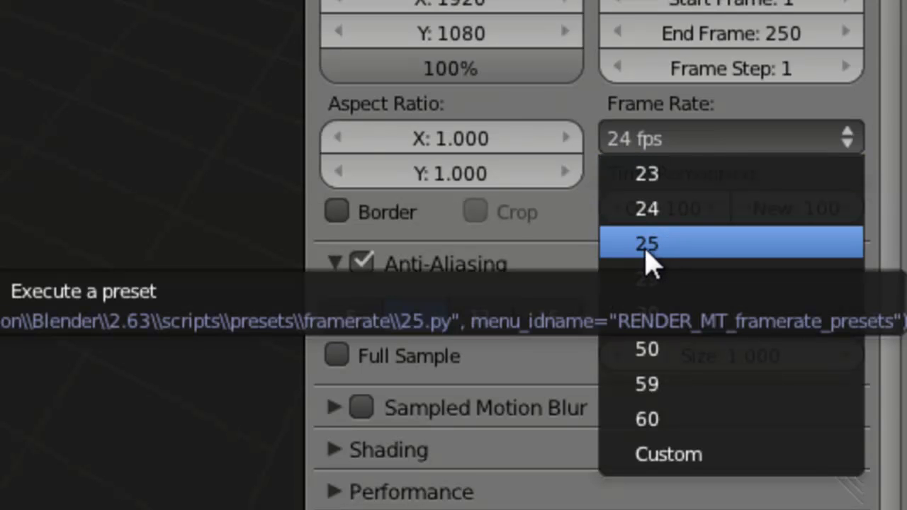
pyautogui.scroll(5, 462, 283)
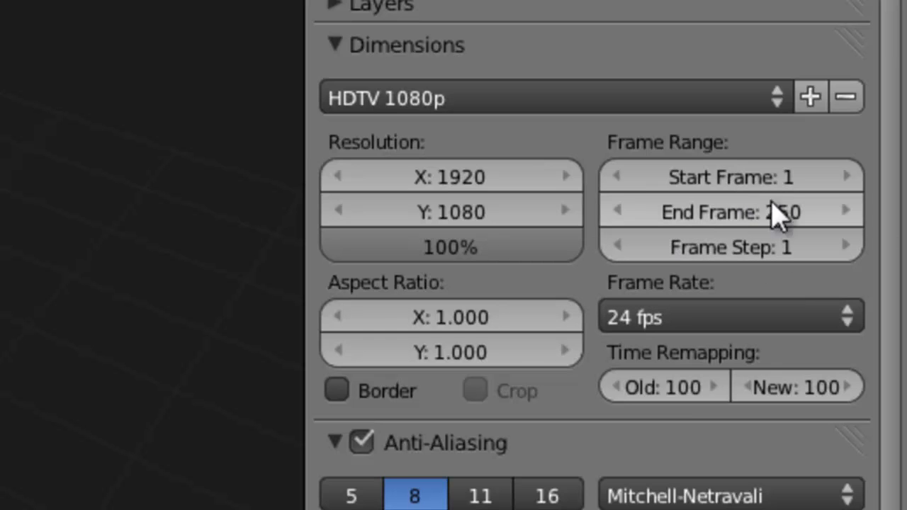
# Try different end frame values for the render range, finishing with 10000.
pyautogui.click(743, 211)
pyautogui.write('100')
pyautogui.press('Return')
pyautogui.click(750, 217)
pyautogui.write('00')
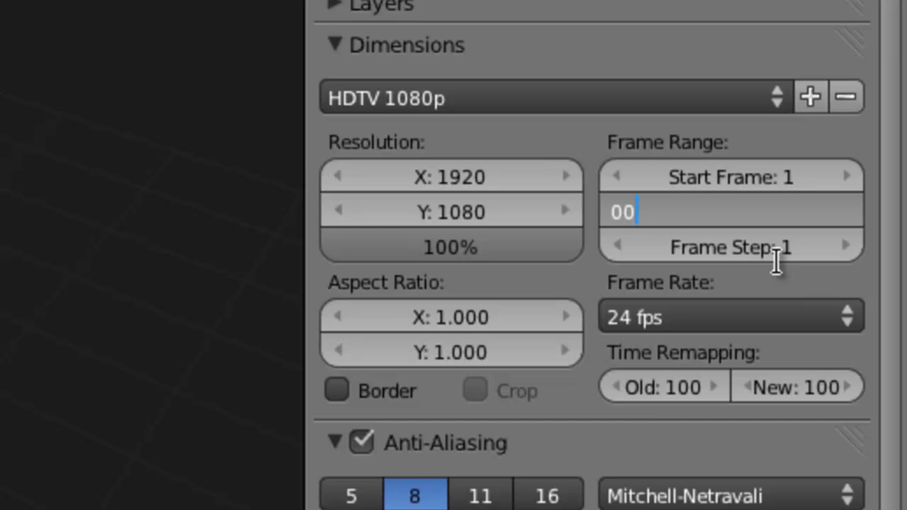
pyautogui.press('BackSpace')
pyautogui.press('BackSpace')
pyautogui.write('10000')
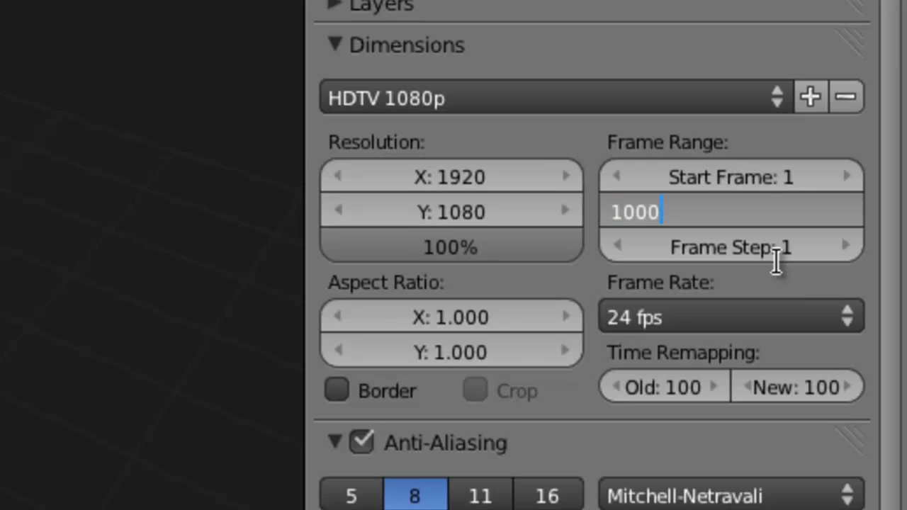
pyautogui.press('Return')
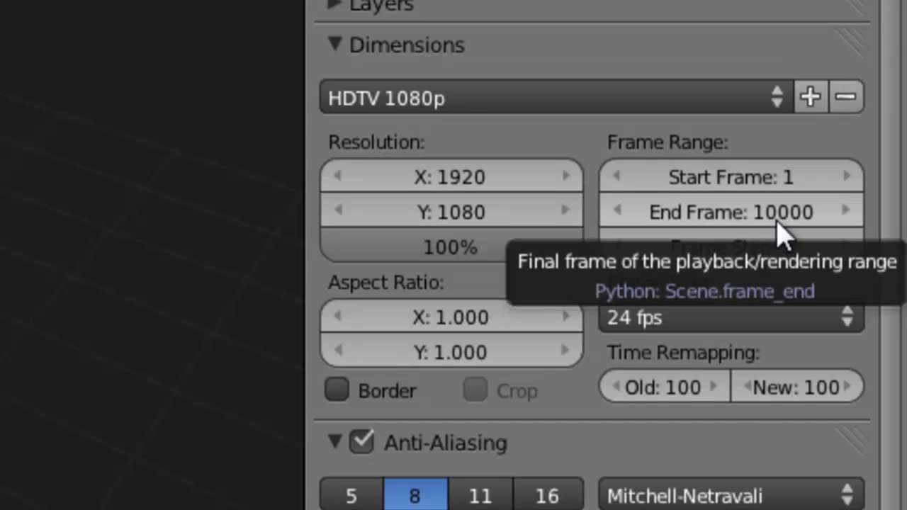
# Set the end frame of the render range to 250.
pyautogui.click(757, 211)
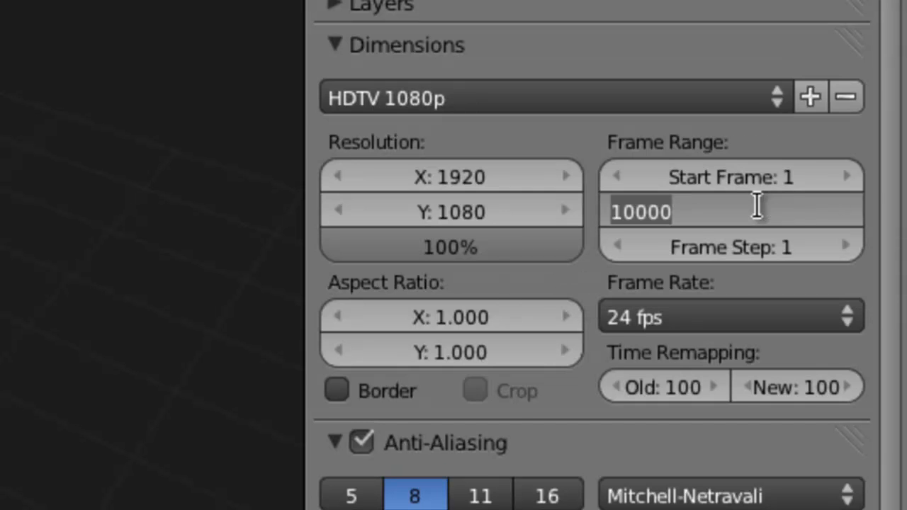
pyautogui.write('250')
pyautogui.press('Return')
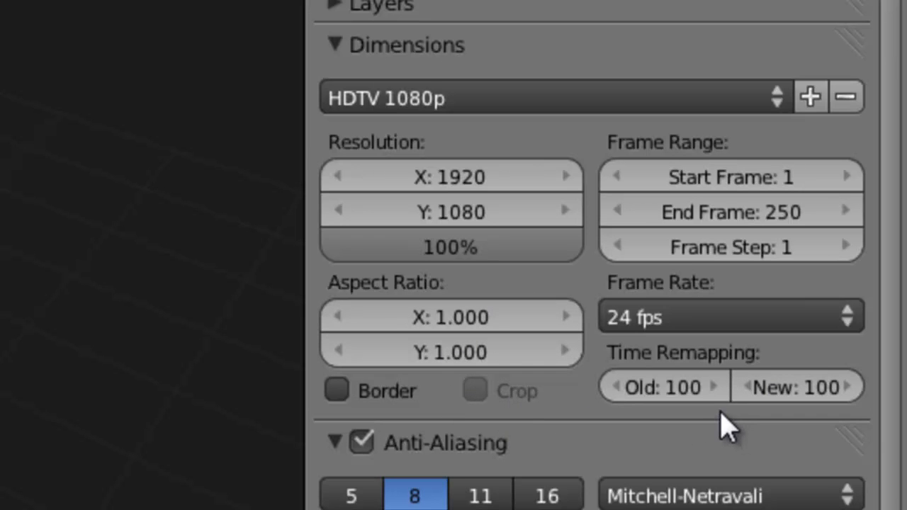
# Render the current frame at 100% resolution and close the render window.
pyautogui.scroll(-3, 496, 414)
pyautogui.scroll(-6, 411, 355)
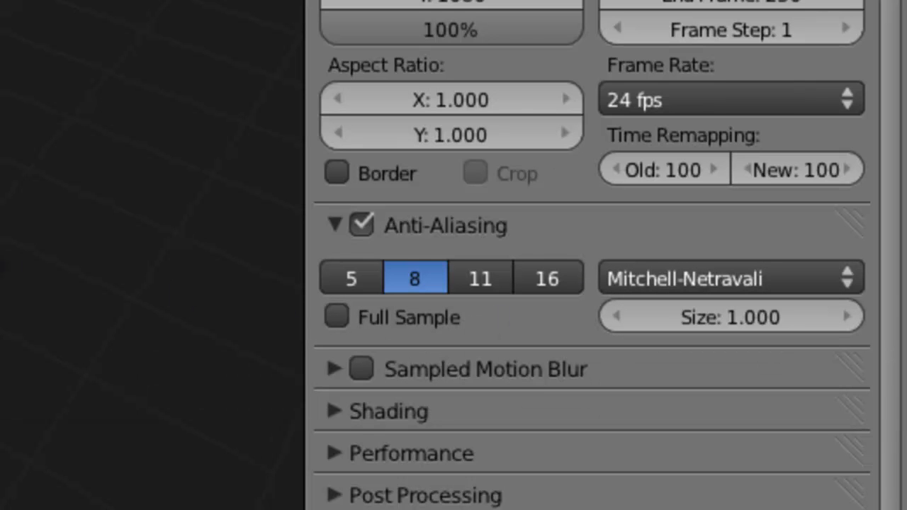
pyautogui.press('F12')
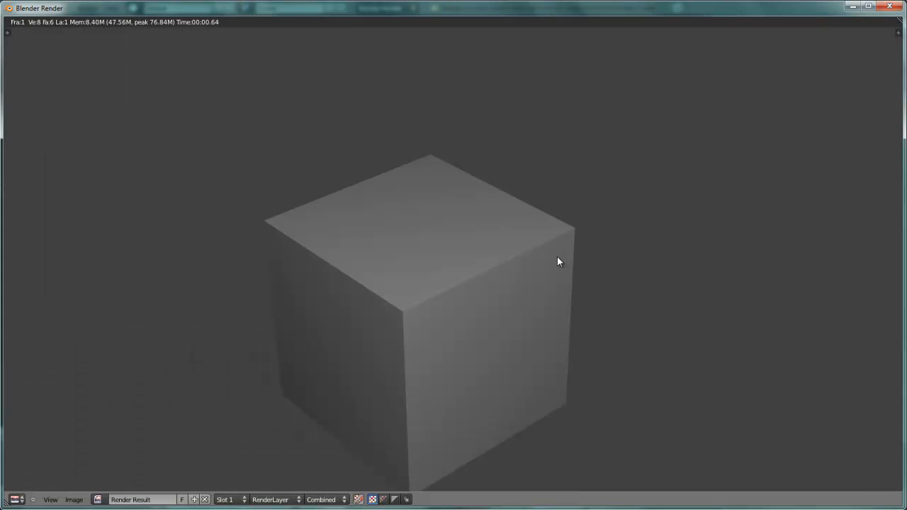
pyautogui.click(888, 6)
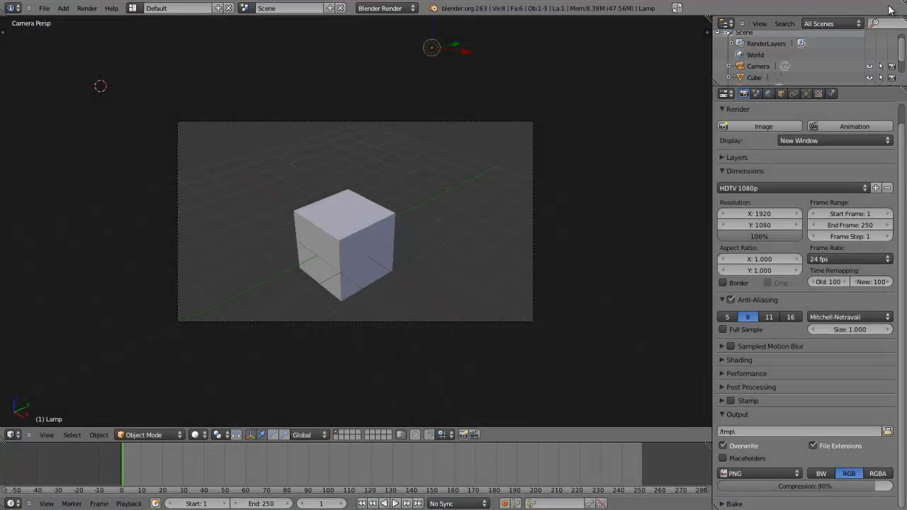
# Set the render display to Image Editor, render the frame there and return to the 3D view.
pyautogui.click(824, 141)
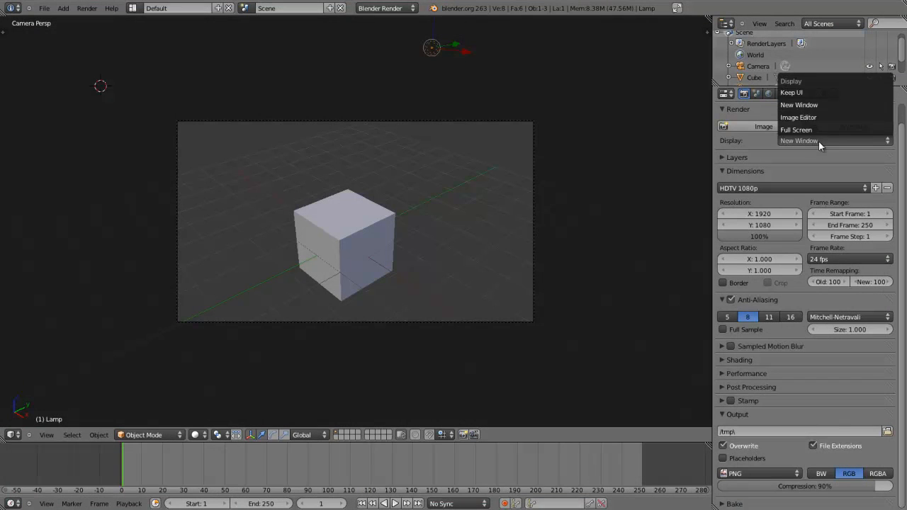
pyautogui.click(800, 122)
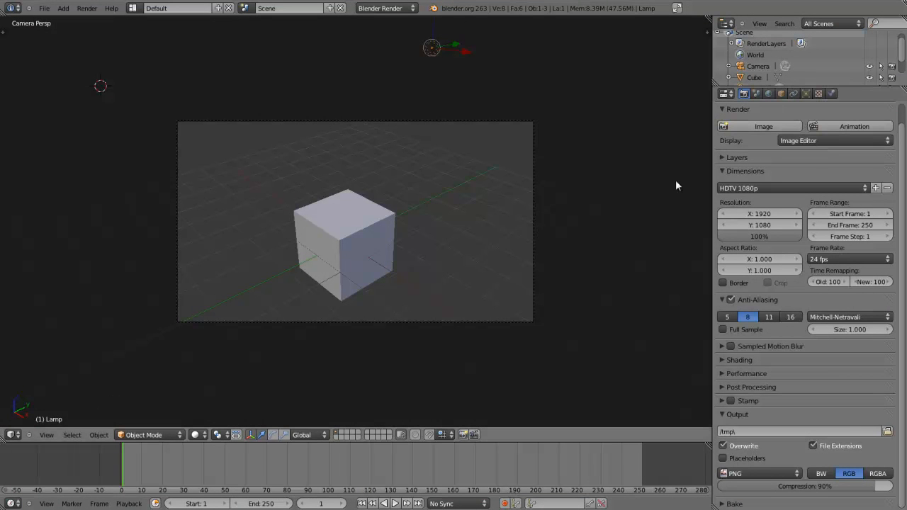
pyautogui.press('F12')
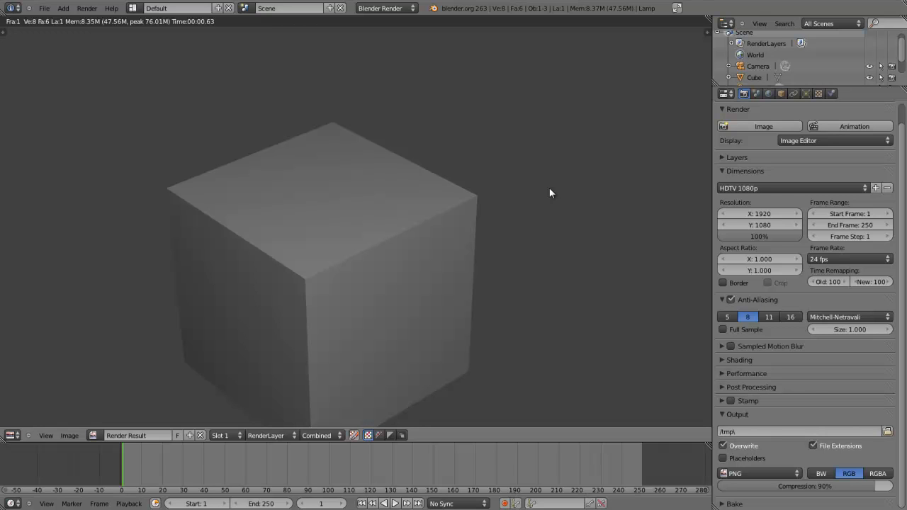
pyautogui.press('Escape')
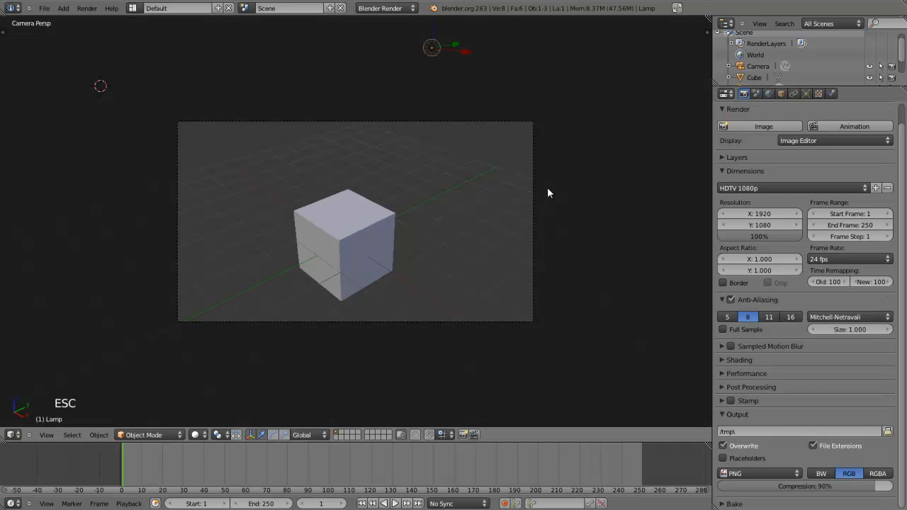
# Set the render resolution percentage to 50%.
pyautogui.click(760, 236)
pyautogui.write('50')
pyautogui.press('Return')
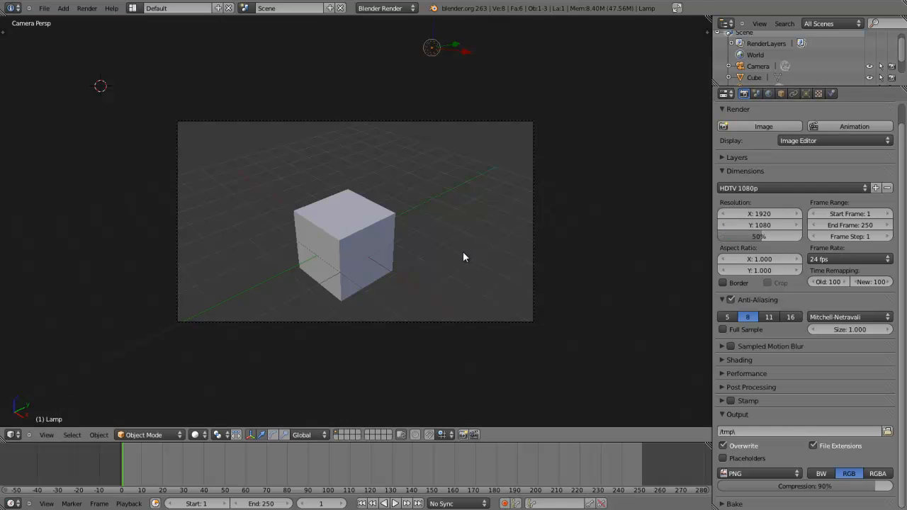
# Render the current frame at 50% resolution, examine the cube's edges up close and return to the 3D view.
pyautogui.press('F12')
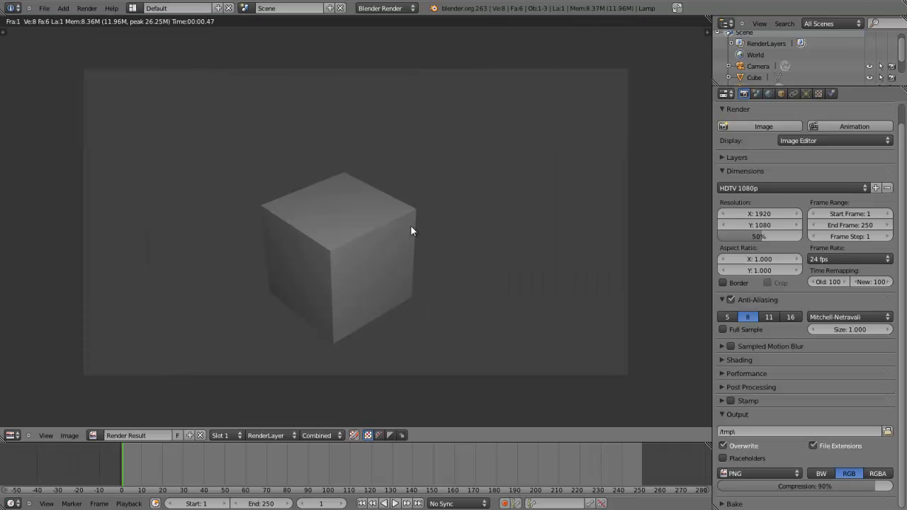
pyautogui.scroll(6, 393, 244)
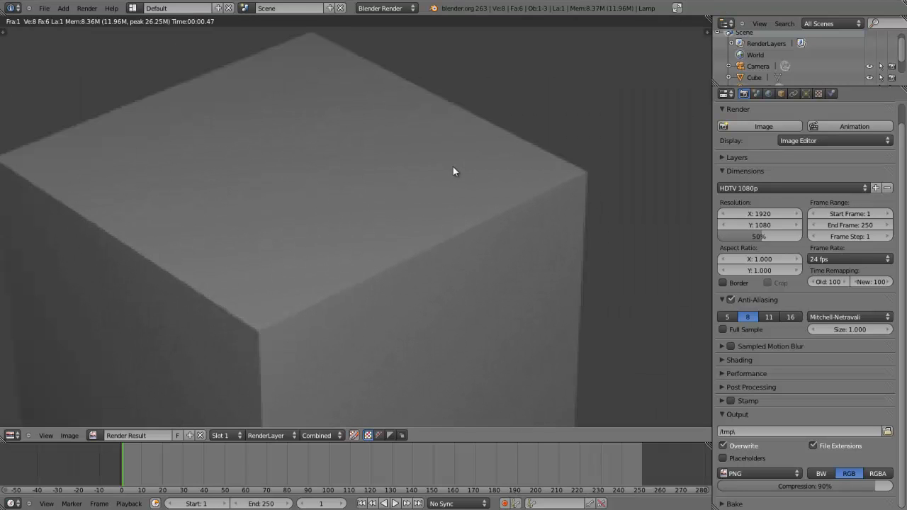
pyautogui.moveTo(452, 166); pyautogui.dragTo(396, 262, button='middle')
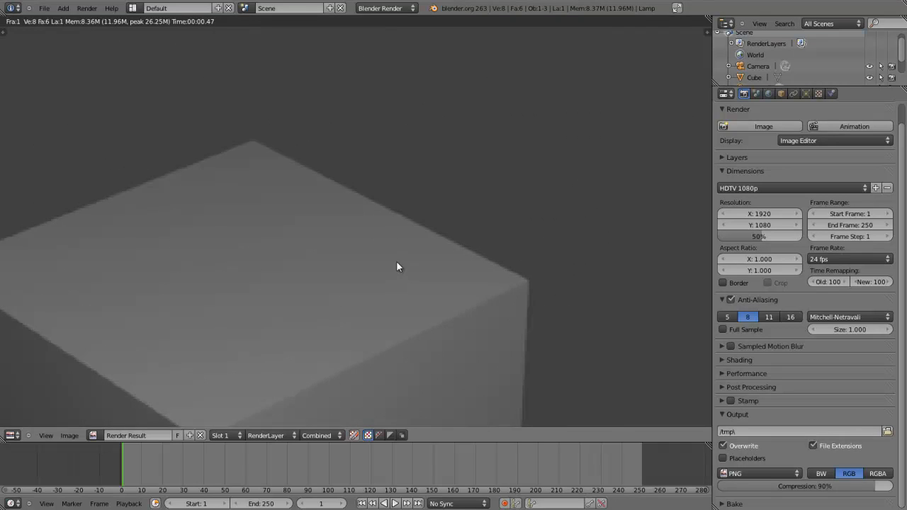
pyautogui.scroll(2, 397, 255)
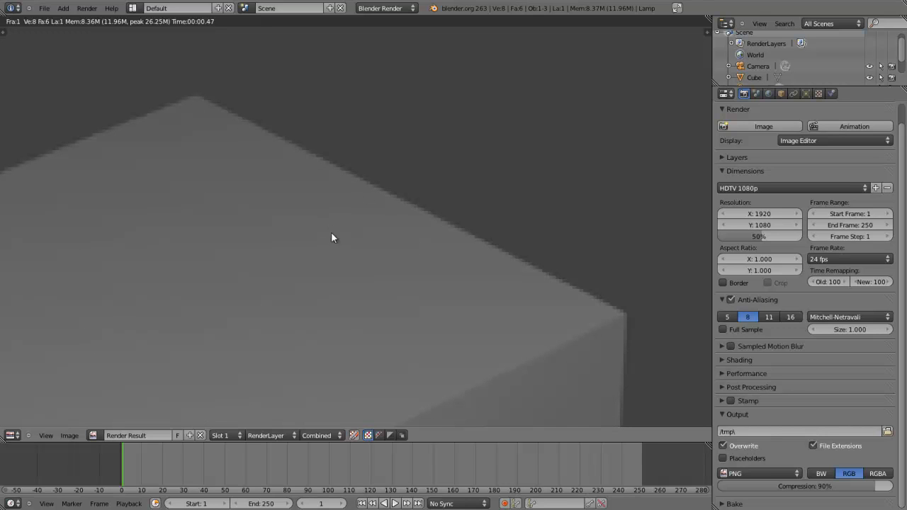
pyautogui.moveTo(307, 261); pyautogui.dragTo(281, 200, button='middle')
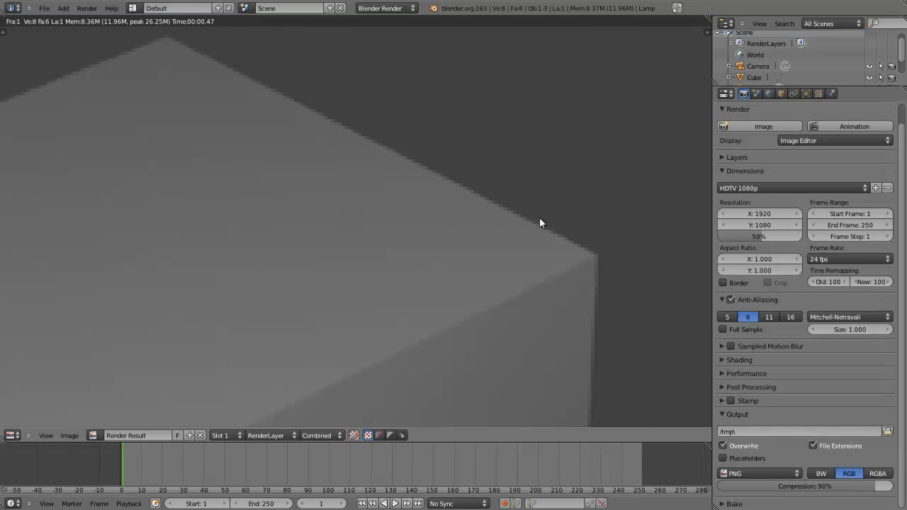
pyautogui.scroll(1, 536, 219)
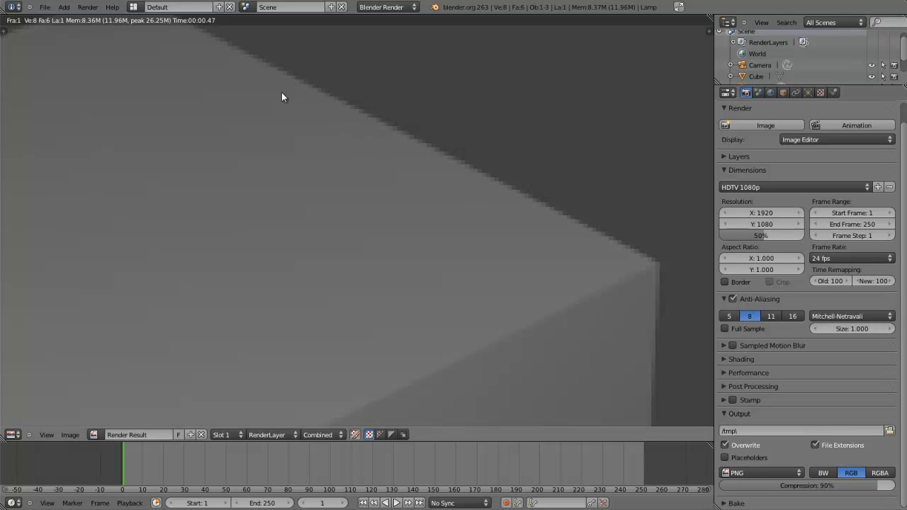
pyautogui.scroll(-7, 293, 165)
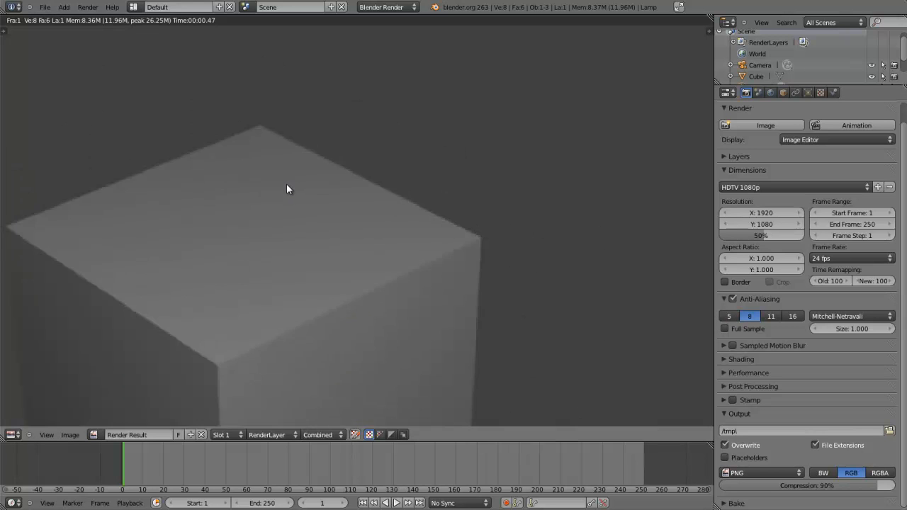
pyautogui.press('Escape')
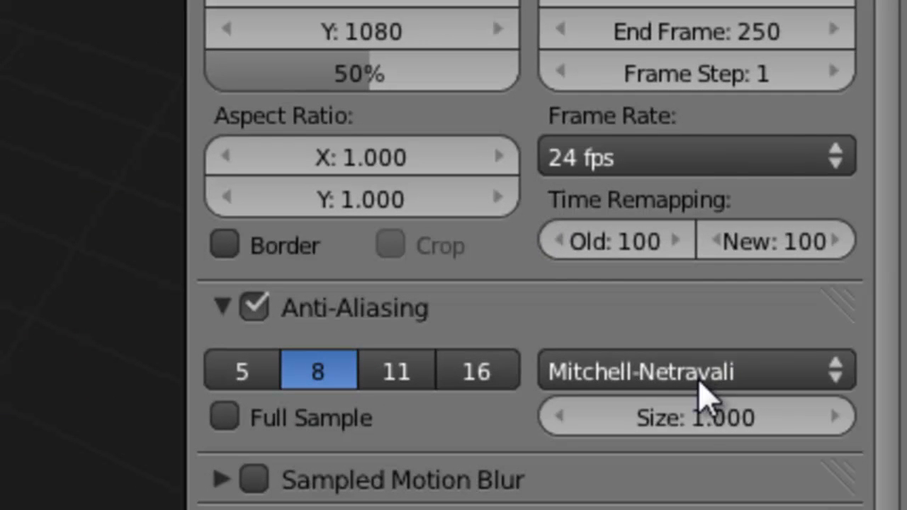
# Examine the anti-aliasing reconstruction filter and the Sampled Motion Blur settings.
pyautogui.click(743, 382)
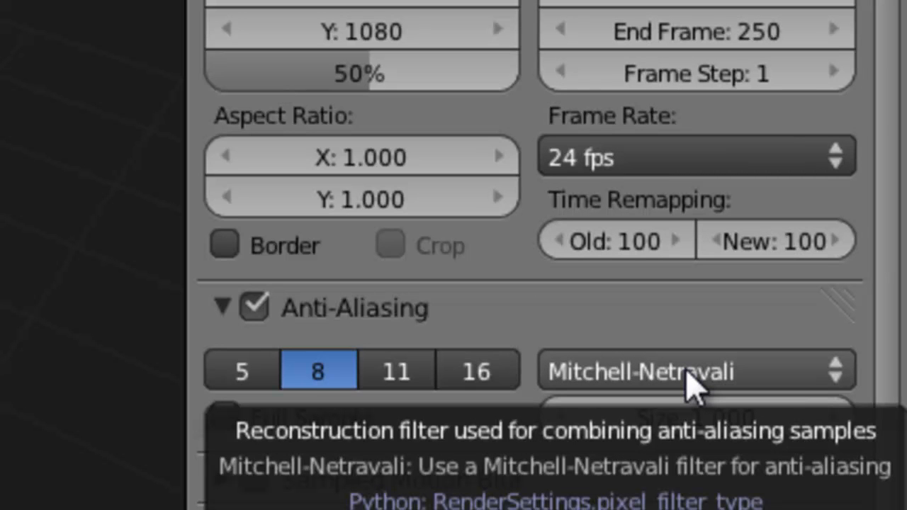
pyautogui.click(686, 371)
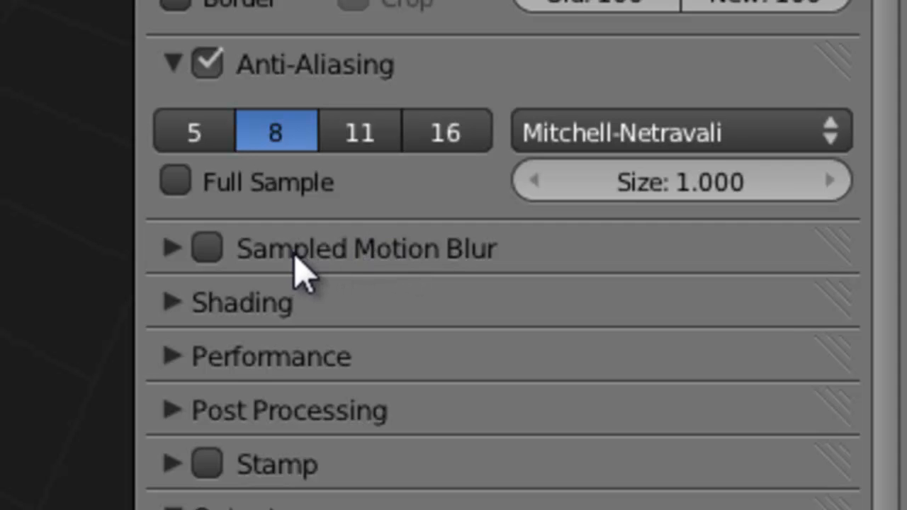
pyautogui.click(163, 246)
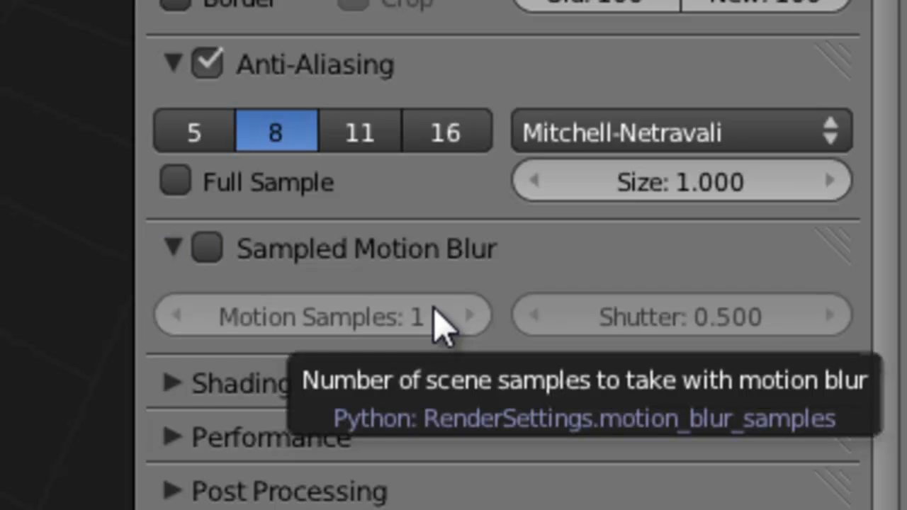
pyautogui.click(174, 248)
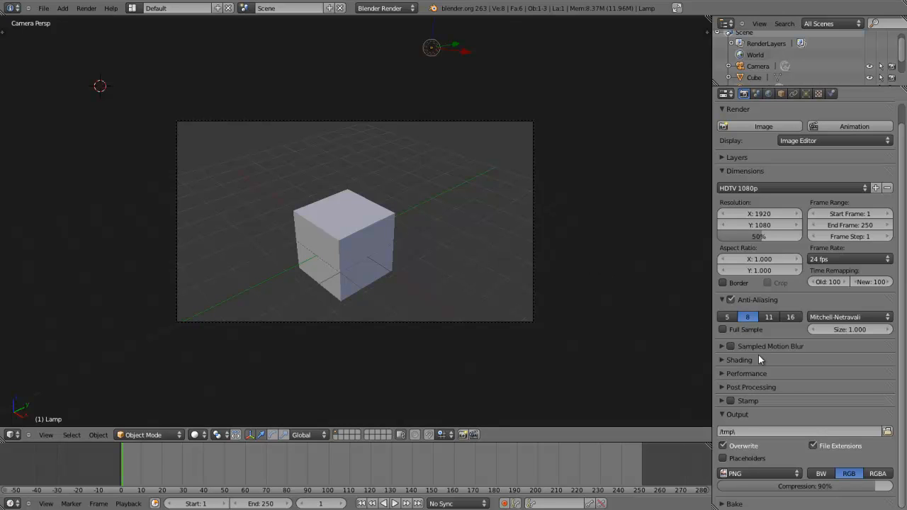
pyautogui.click(725, 348)
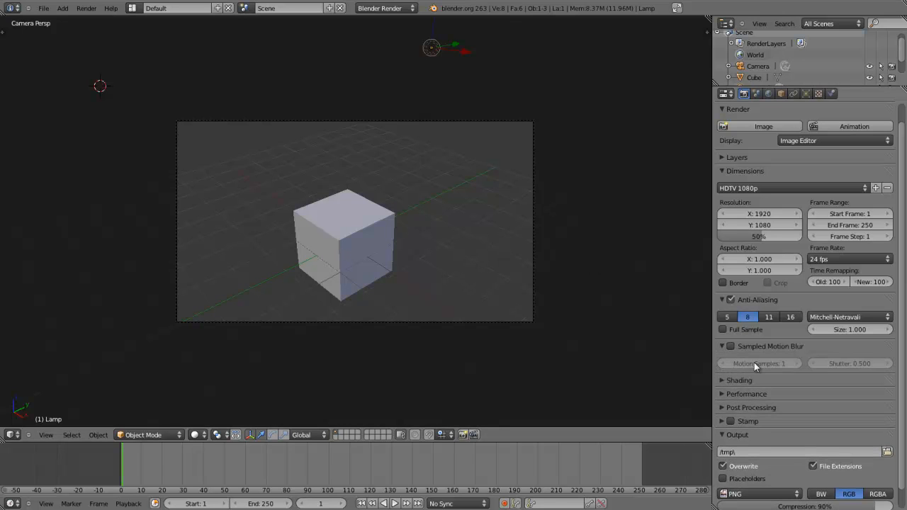
pyautogui.click(722, 346)
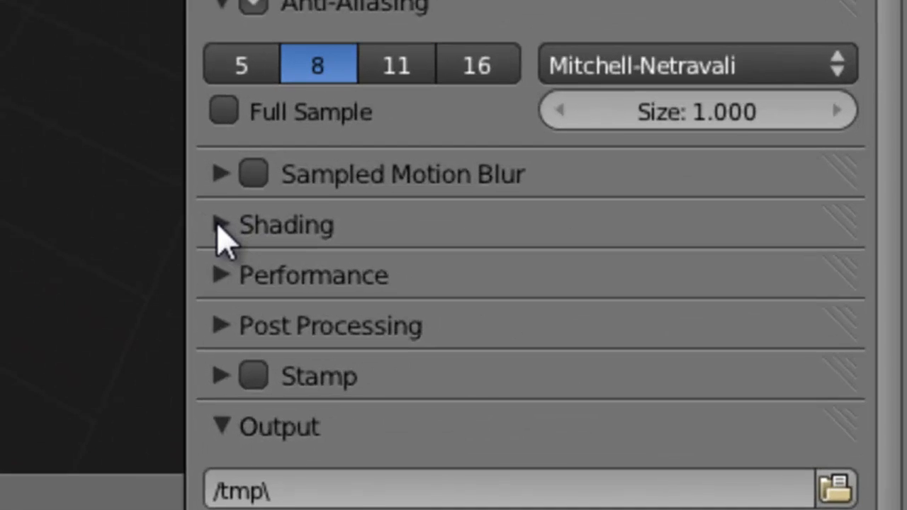
# Review the render Shading options, turning Ray Tracing off and on again.
pyautogui.click(219, 226)
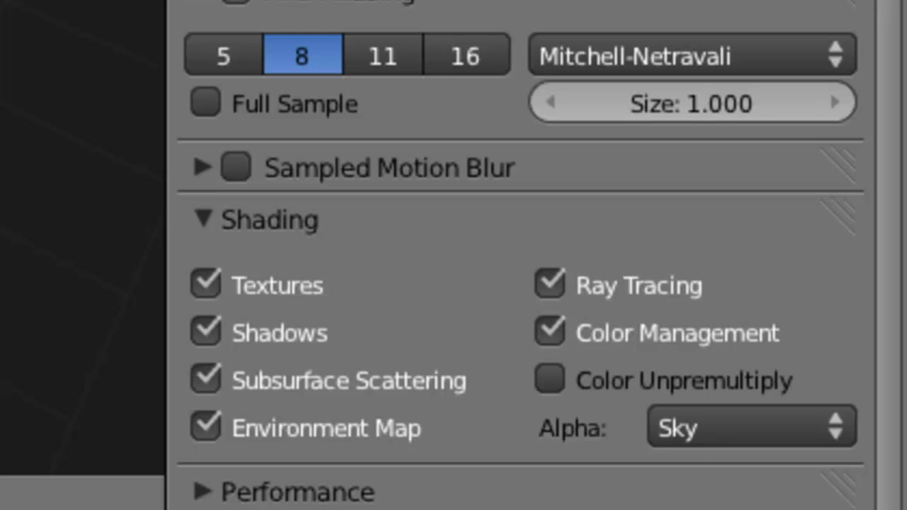
pyautogui.click(551, 285)
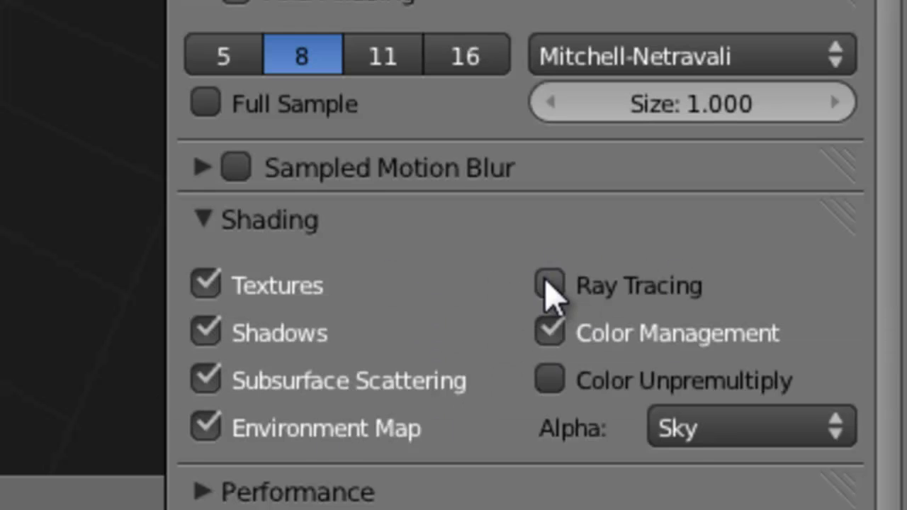
pyautogui.click(551, 285)
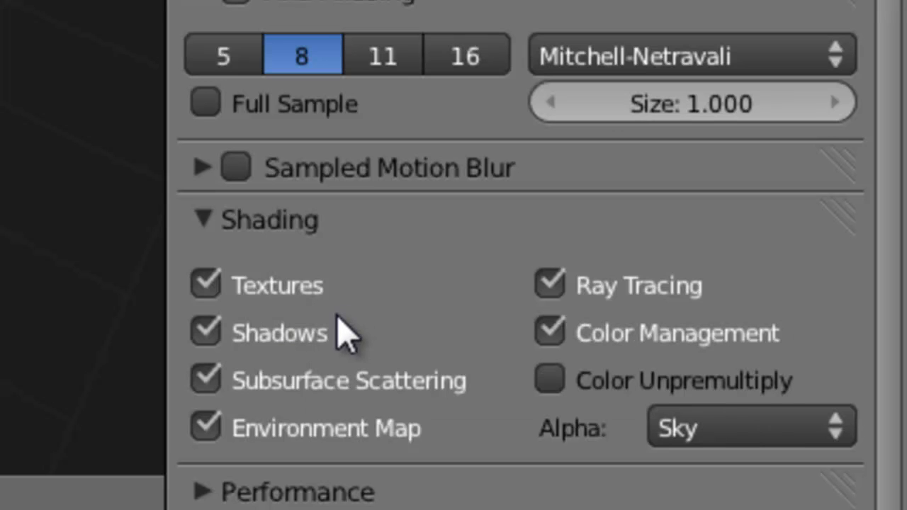
pyautogui.click(210, 228)
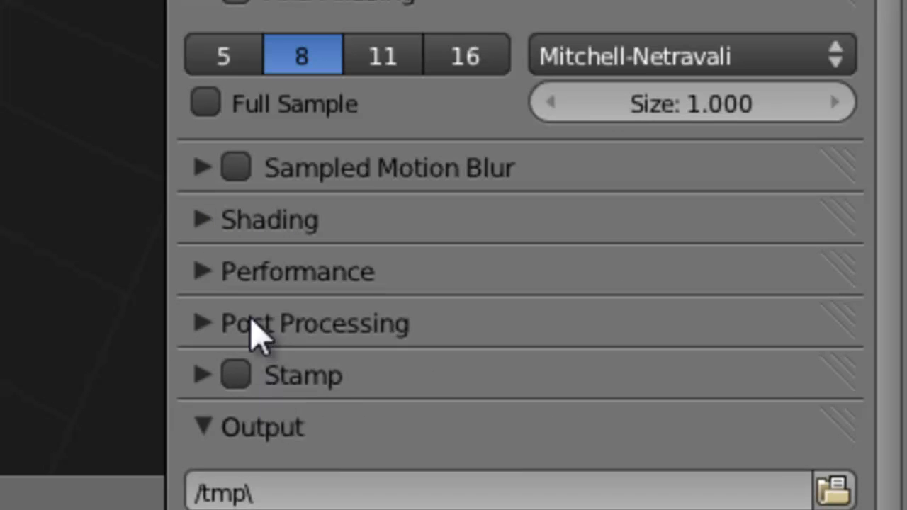
# Review the render Performance settings, trying a fixed thread count and setting Threads back to Auto-detect.
pyautogui.scroll(-1, 205, 245)
pyautogui.click(203, 226)
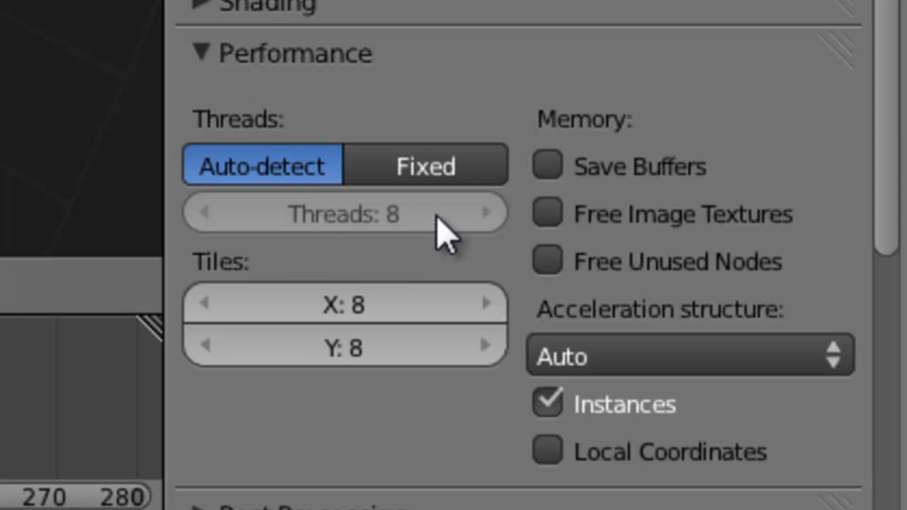
pyautogui.click(609, 362)
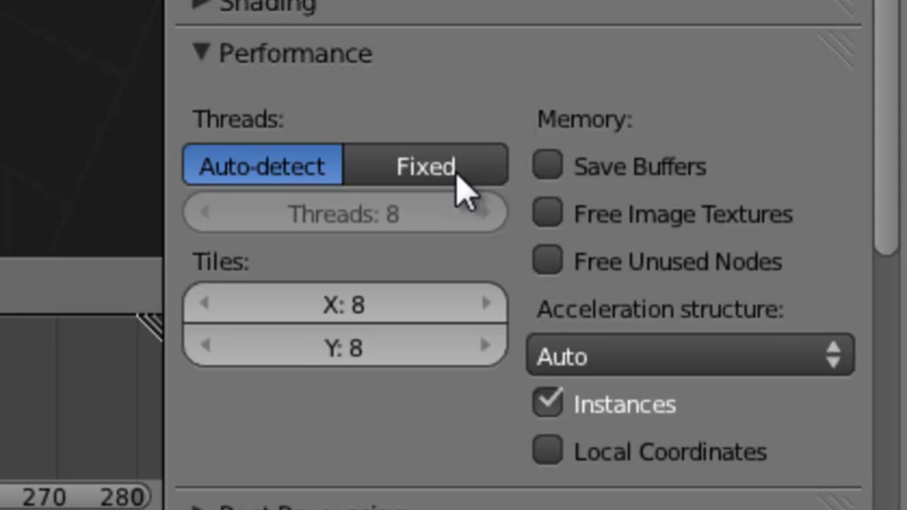
pyautogui.click(424, 177)
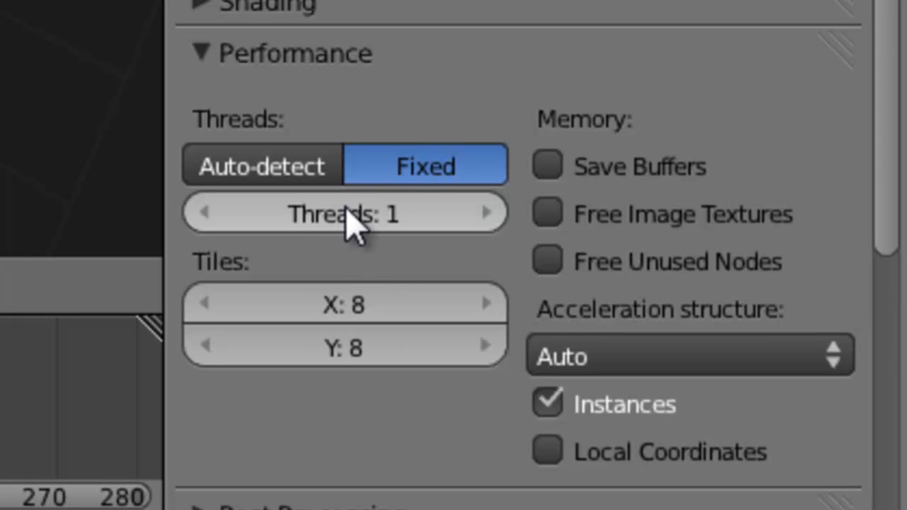
pyautogui.click(475, 220)
pyautogui.click(475, 220)
pyautogui.click(205, 214)
pyautogui.click(205, 214)
pyautogui.click(247, 177)
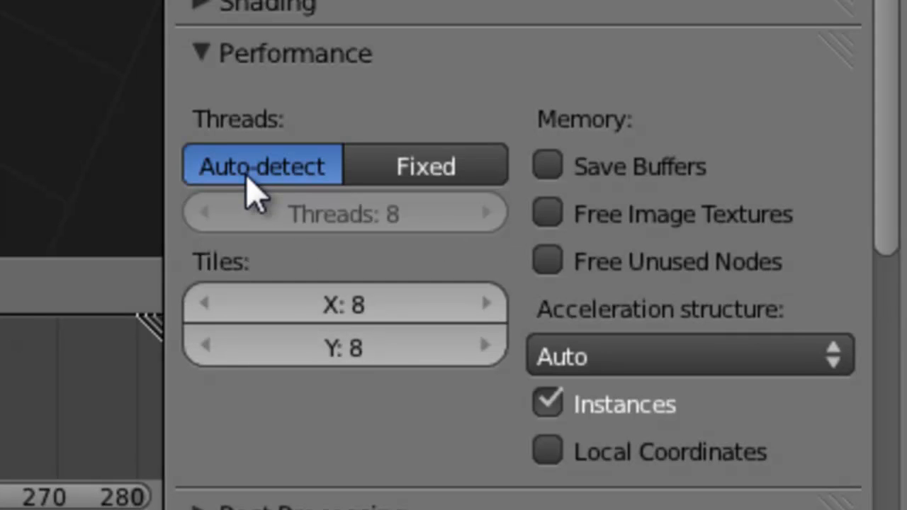
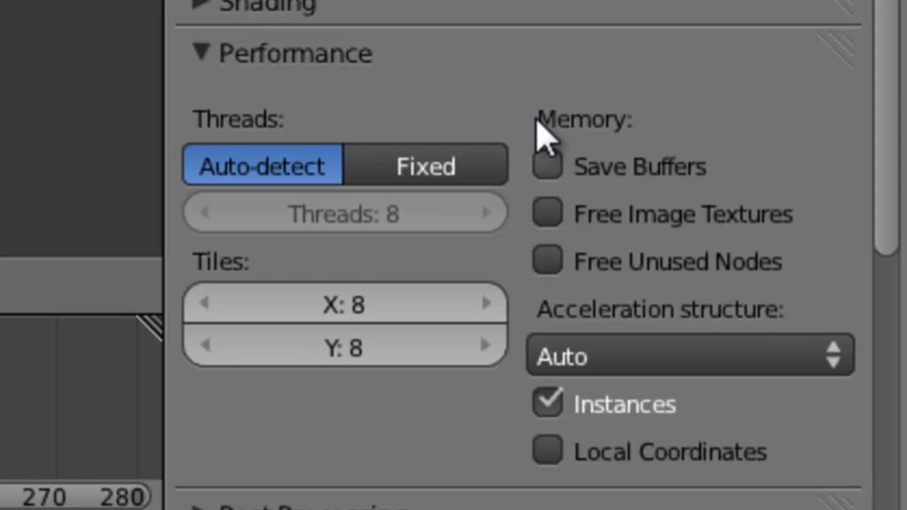
# Examine the Post Processing options and the Output settings for the render.
pyautogui.click(206, 61)
pyautogui.click(200, 113)
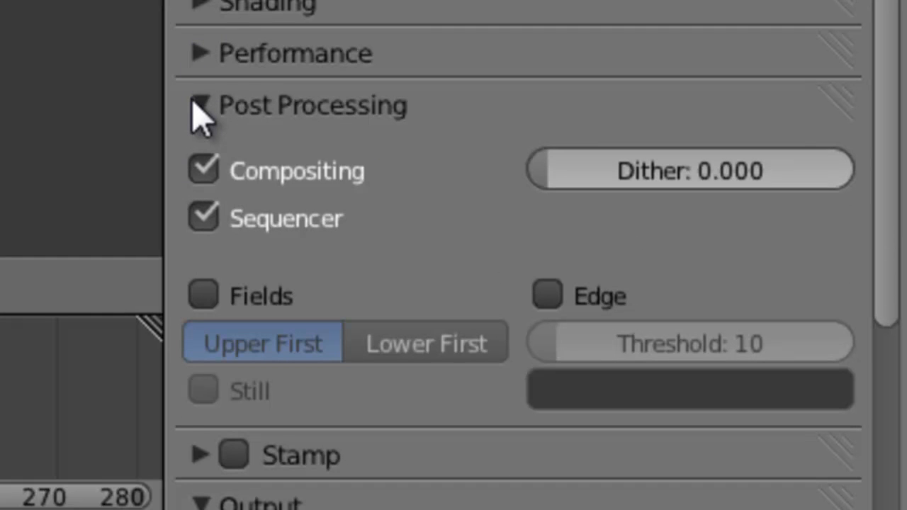
pyautogui.click(198, 113)
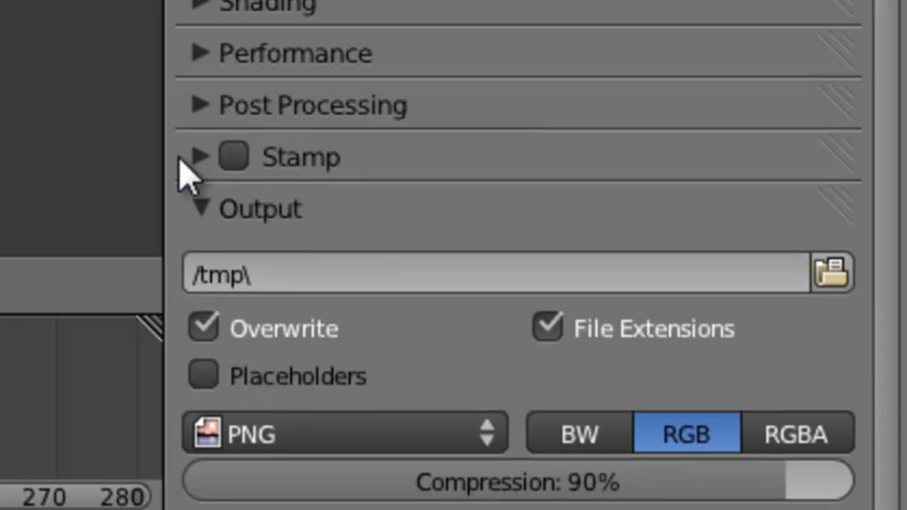
pyautogui.scroll(-2, 246, 184)
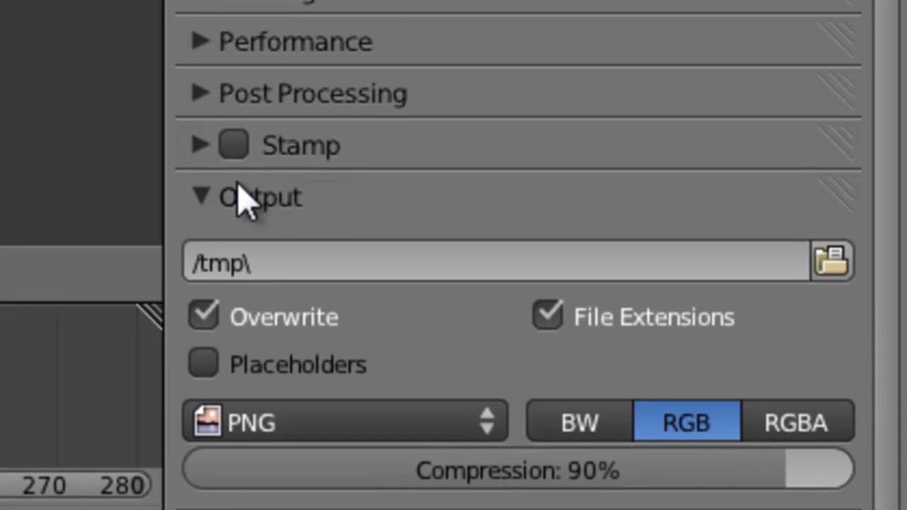
pyautogui.scroll(-2, 255, 202)
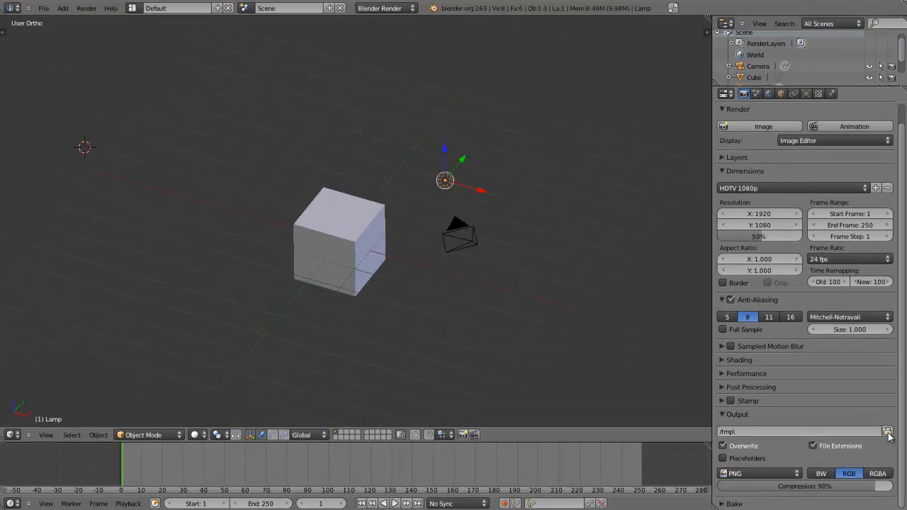
# Open the file browser for the render output path and change that area to a 3D View.
pyautogui.click(887, 432)
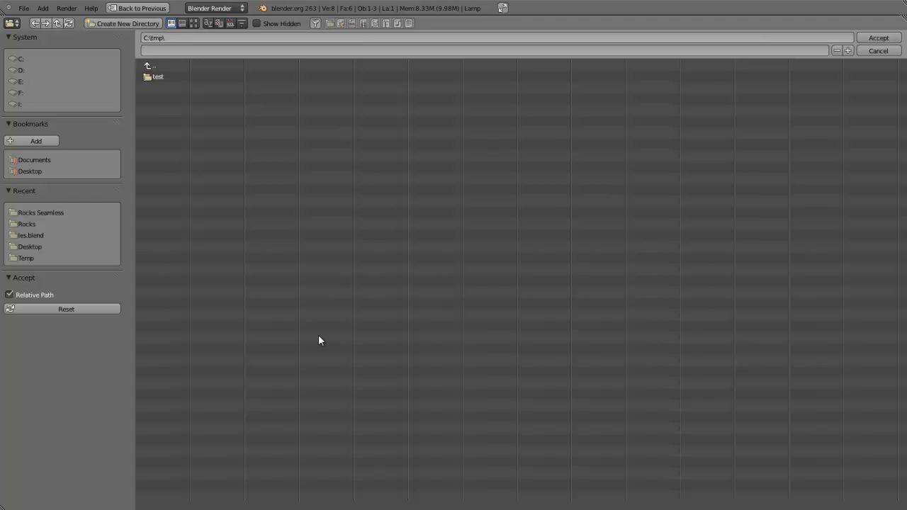
pyautogui.click(11, 24)
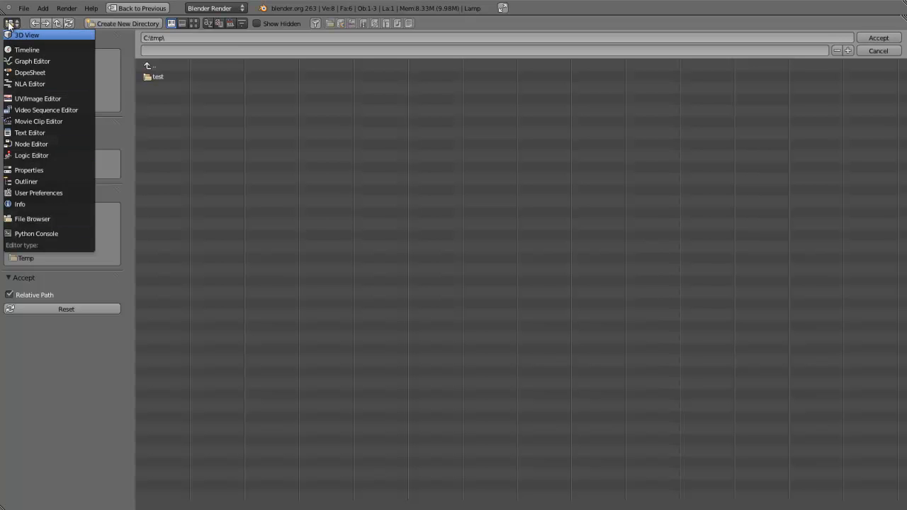
pyautogui.click(21, 35)
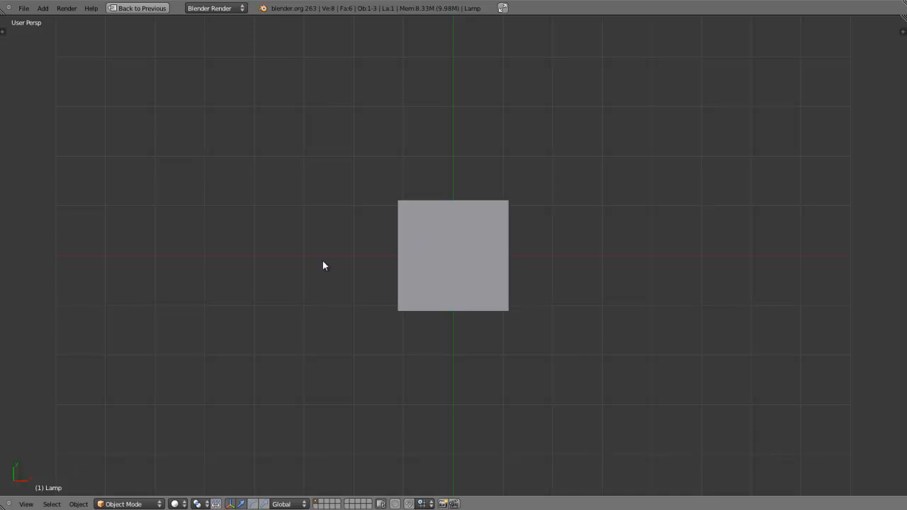
# Restore the multi-area layout and change the small 3D View below the Outliner back to the Properties editor.
pyautogui.hotkey('ctrl', 'Down')
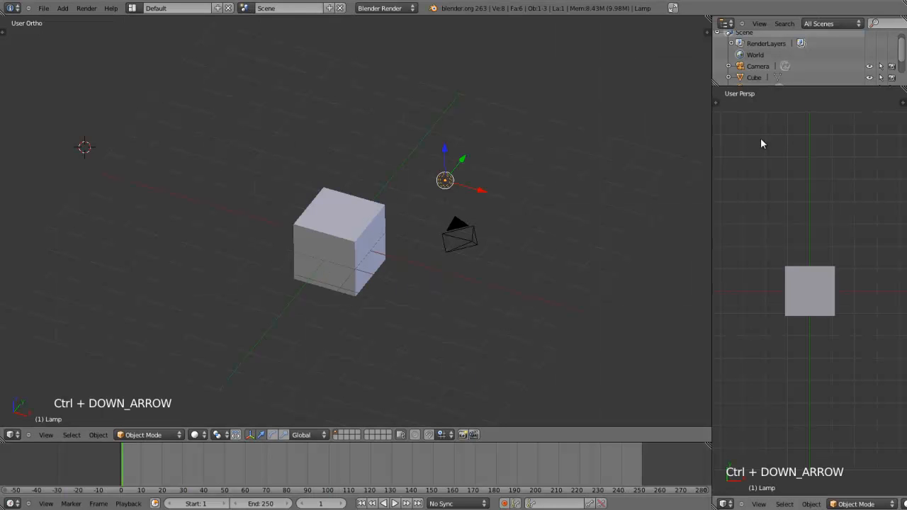
pyautogui.click(727, 504)
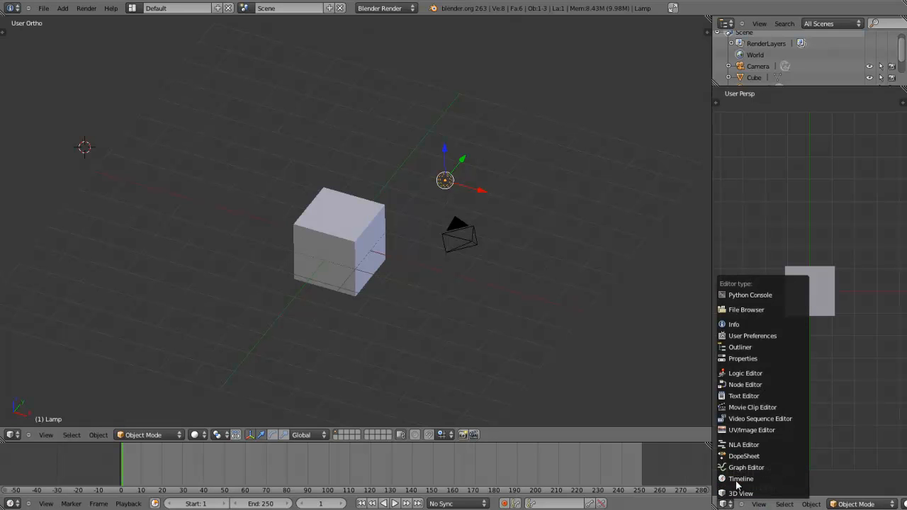
pyautogui.click(741, 360)
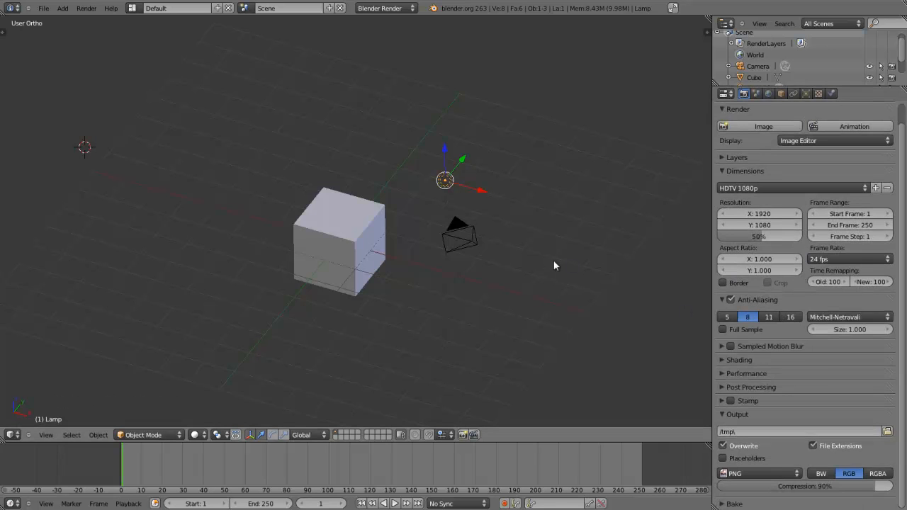
# Change the main 3D View area to a Timeline editor.
pyautogui.click(15, 435)
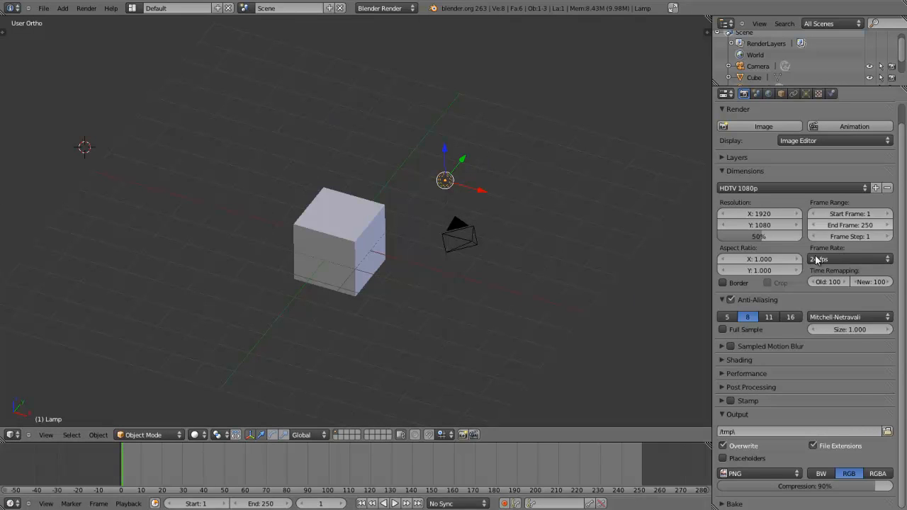
pyautogui.click(13, 436)
pyautogui.click(17, 414)
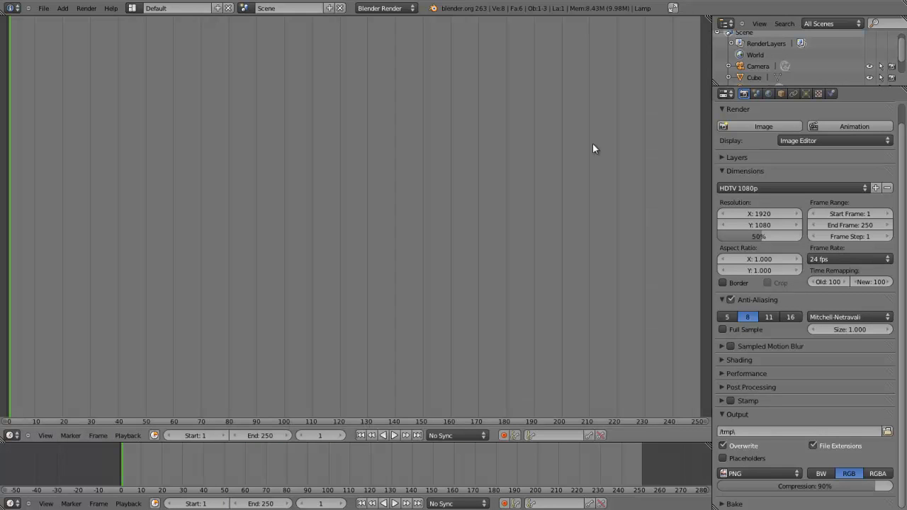
# Change the large Timeline area above the lower timeline back to a 3D View.
pyautogui.click(14, 435)
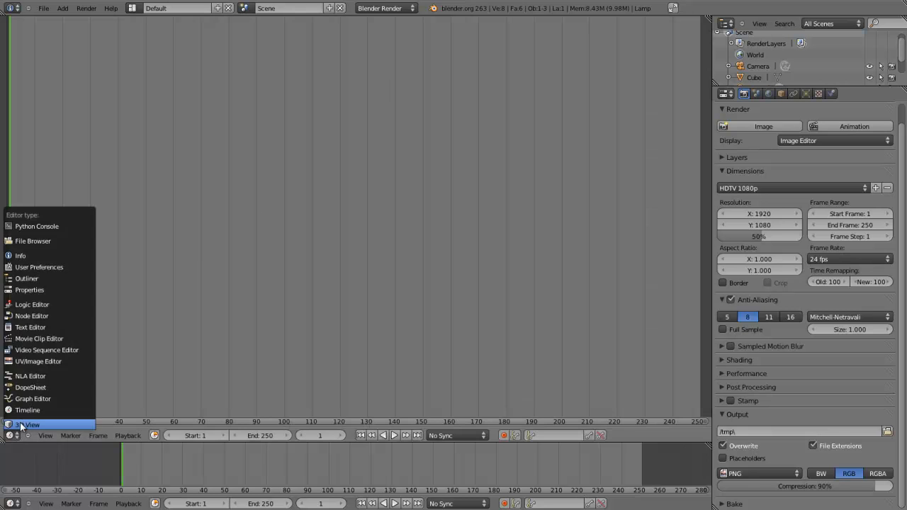
pyautogui.click(22, 425)
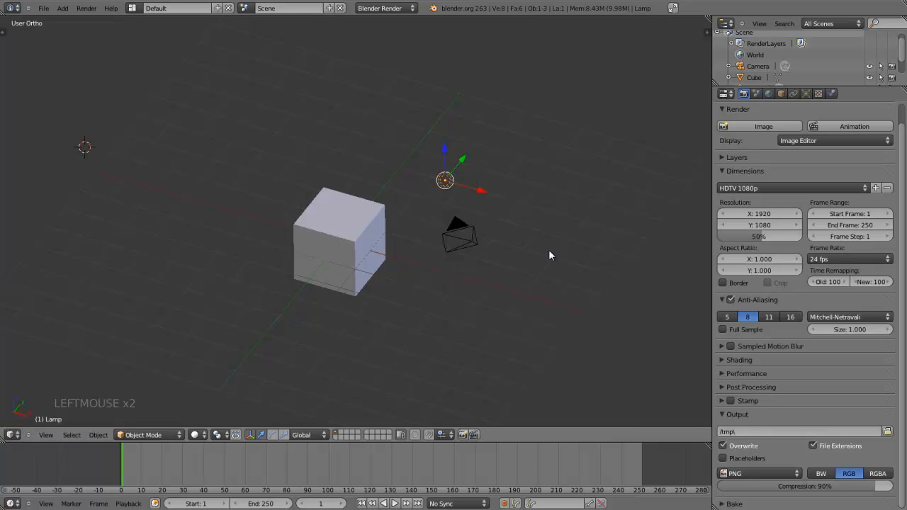
# Browse between C:\ and its tmp folder in the render output file browser, and leave it without accepting a path.
pyautogui.click(886, 432)
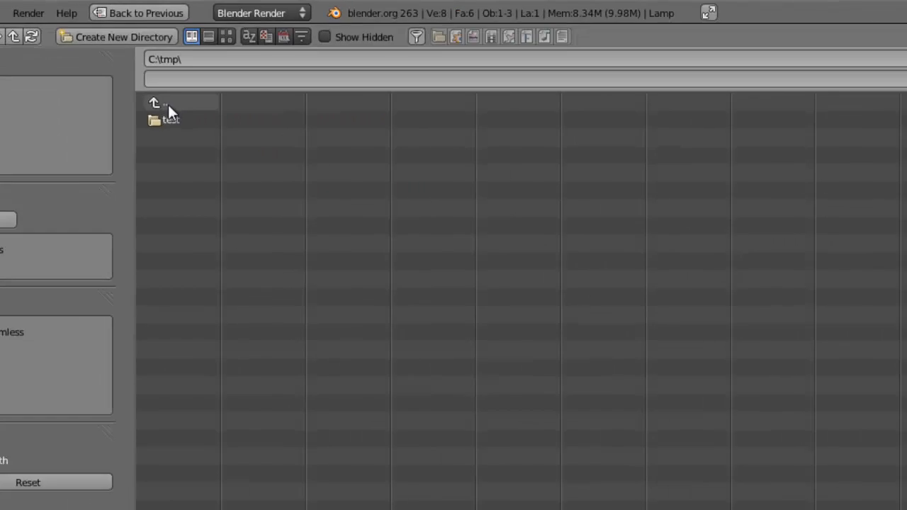
pyautogui.click(168, 104)
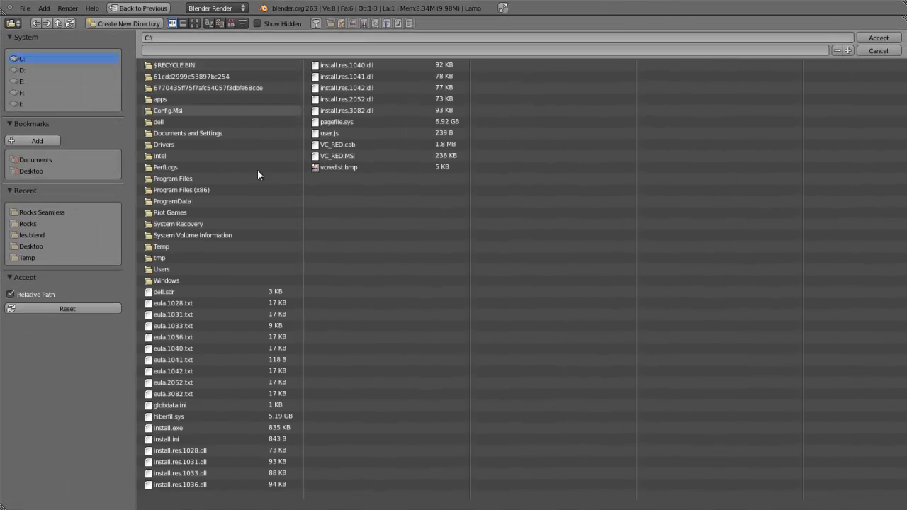
pyautogui.click(168, 258)
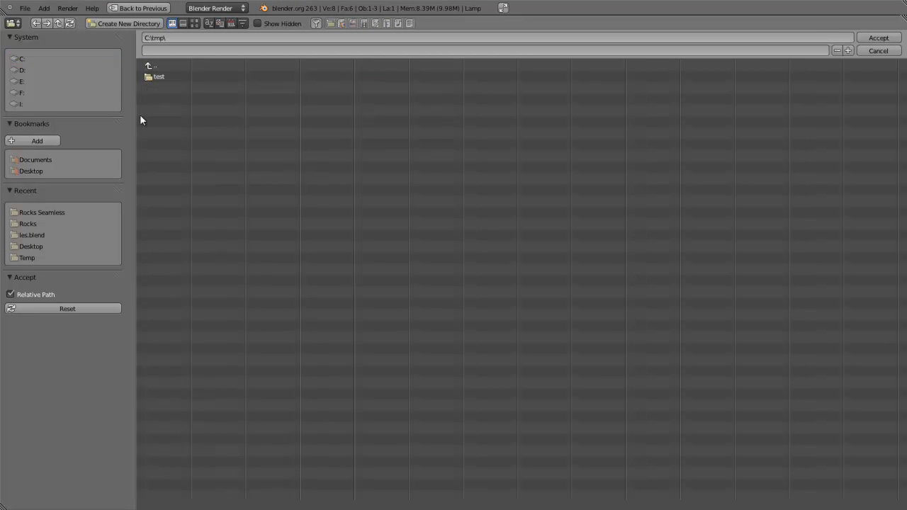
pyautogui.click(156, 67)
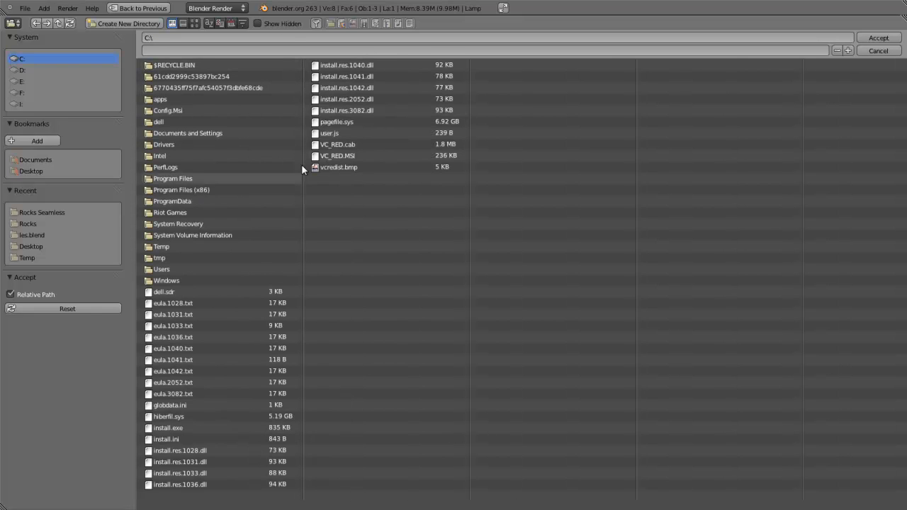
pyautogui.click(170, 260)
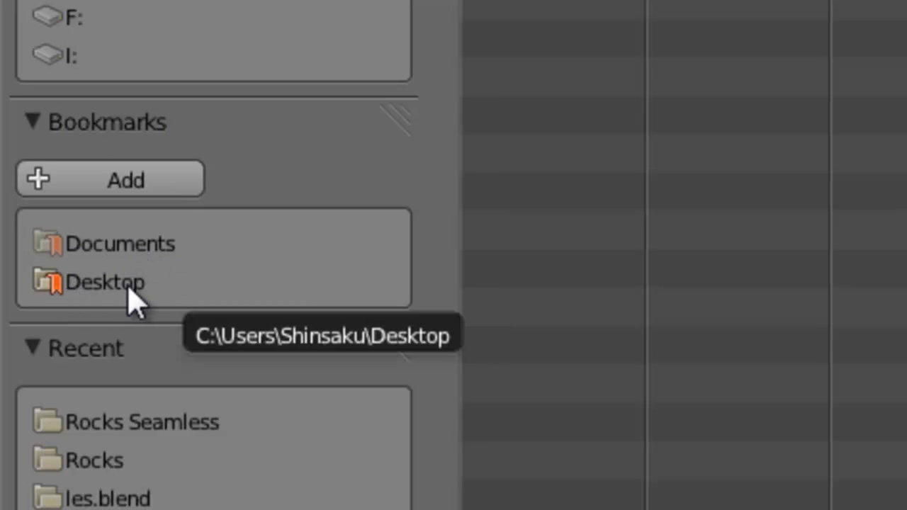
pyautogui.moveTo(70, 362); pyautogui.dragTo(135, 78, button='middle')
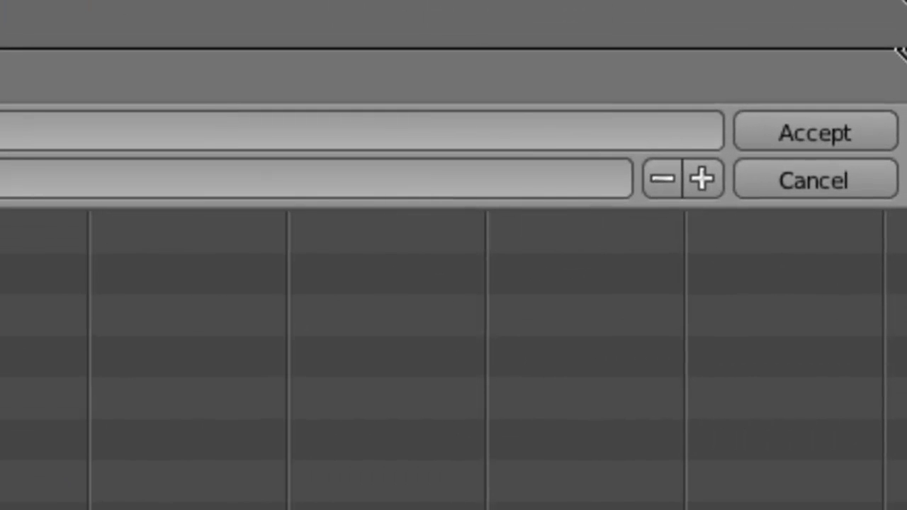
pyautogui.click(752, 186)
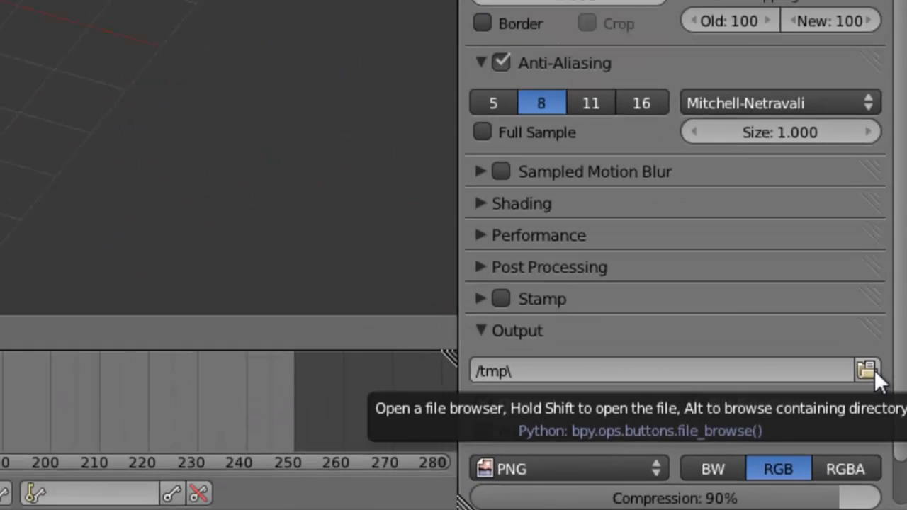
# Accept C:\tmp\ as the render output path, and reopen the output file browser and cancel it.
pyautogui.click(874, 396)
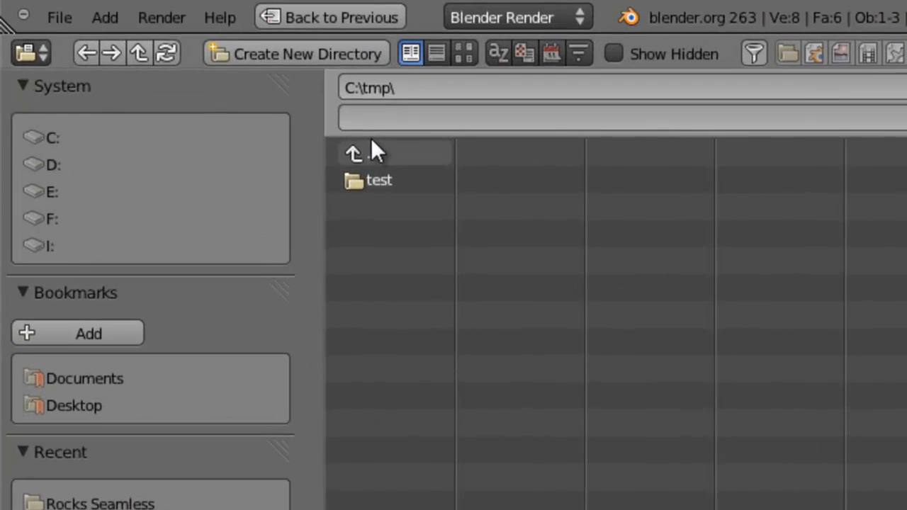
pyautogui.click(157, 49)
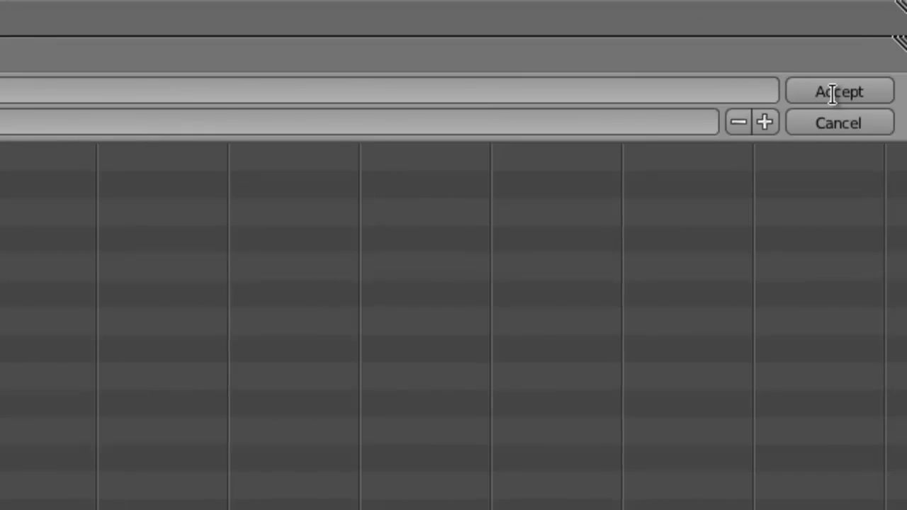
pyautogui.click(834, 94)
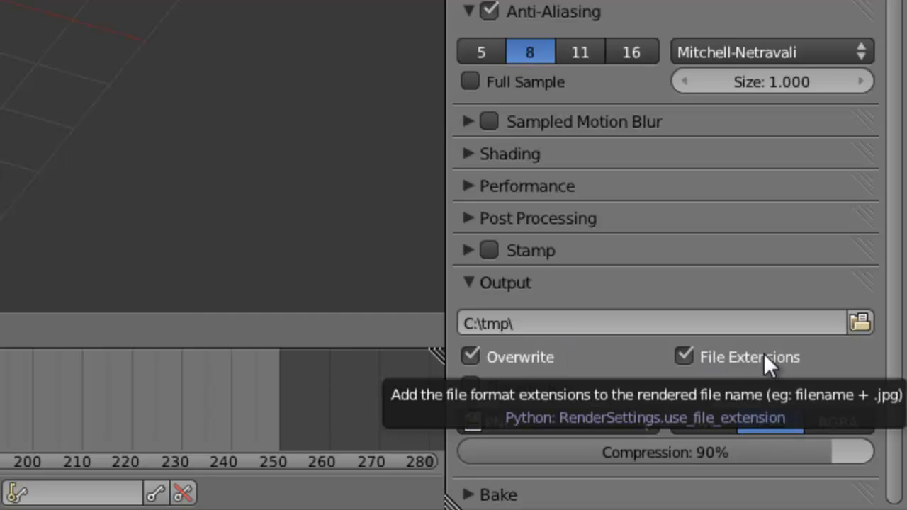
pyautogui.click(860, 323)
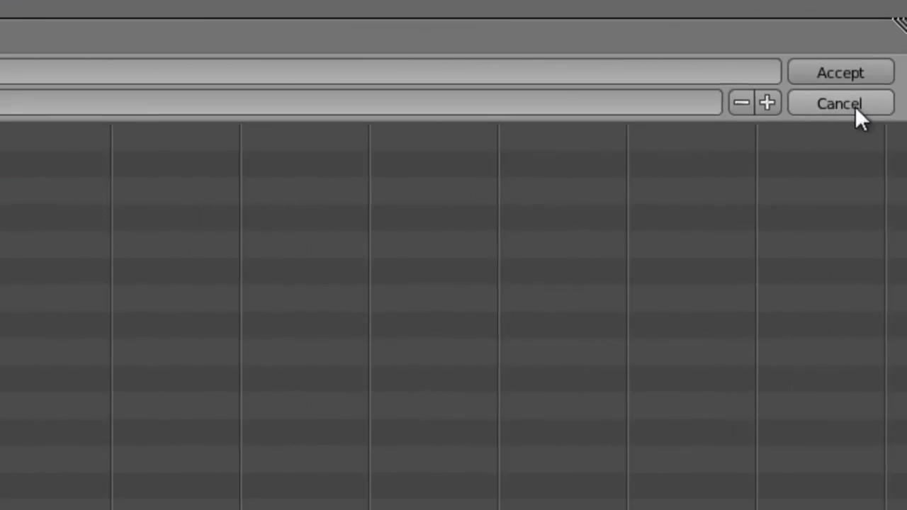
pyautogui.click(850, 104)
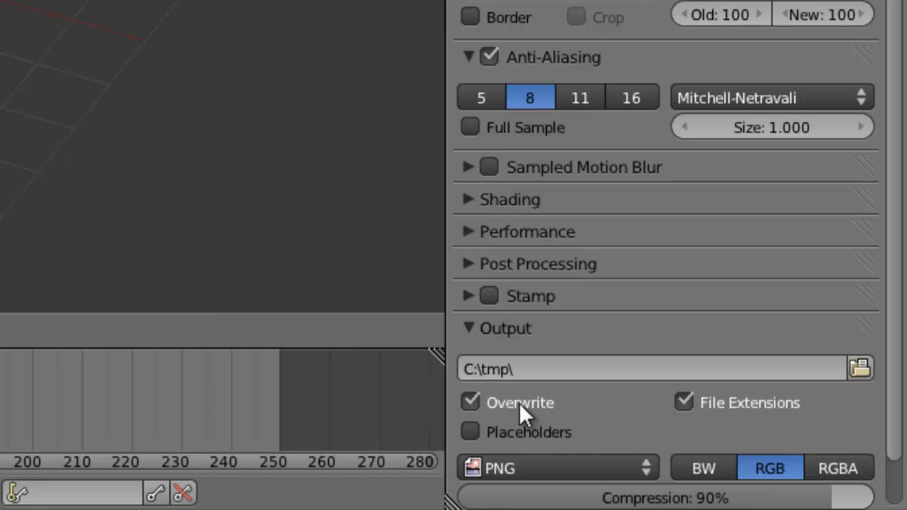
# Check the output file format choices and set the PNG compression to 91%.
pyautogui.scroll(-2, 560, 331)
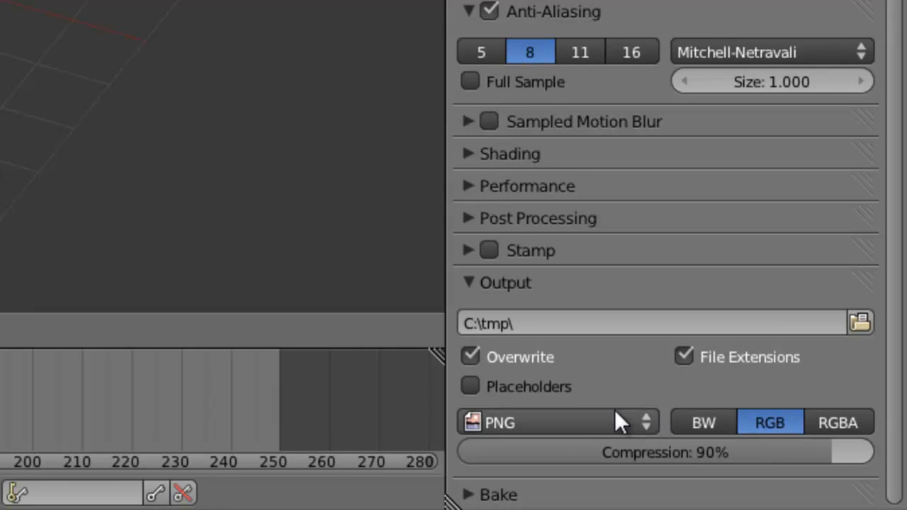
pyautogui.click(584, 424)
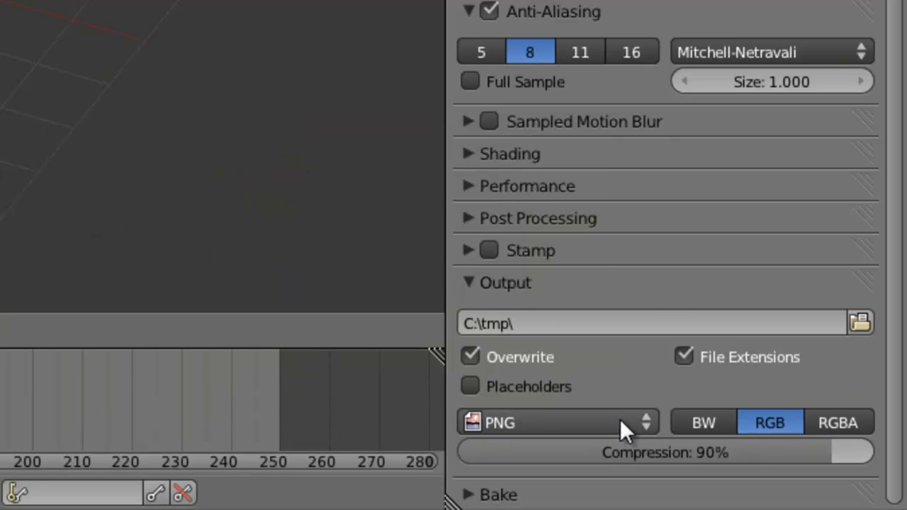
pyautogui.click(624, 425)
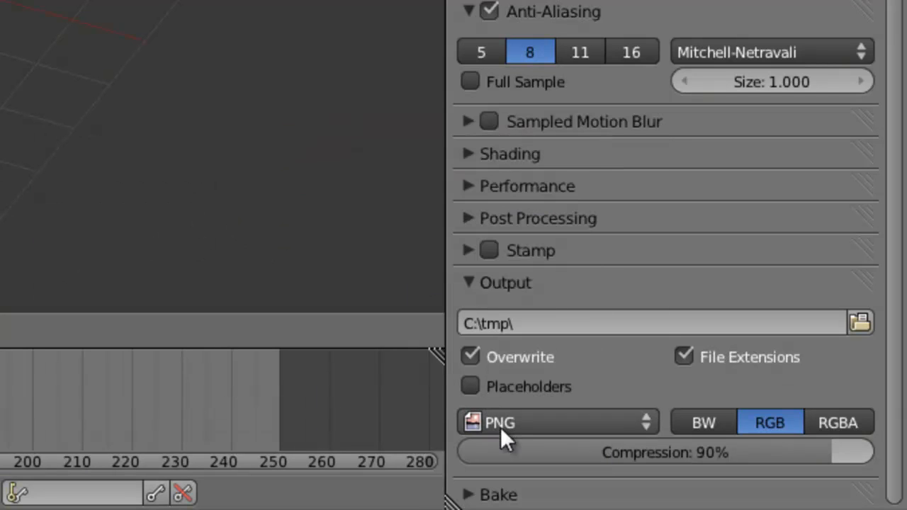
pyautogui.moveTo(516, 443); pyautogui.dragTo(521, 439)
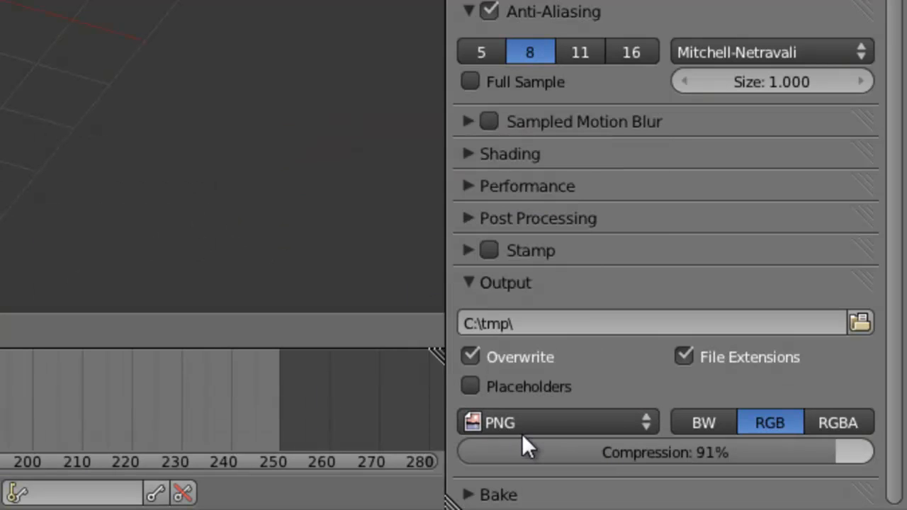
# Look through the image and movie file formats for the render output and choose PNG.
pyautogui.click(523, 425)
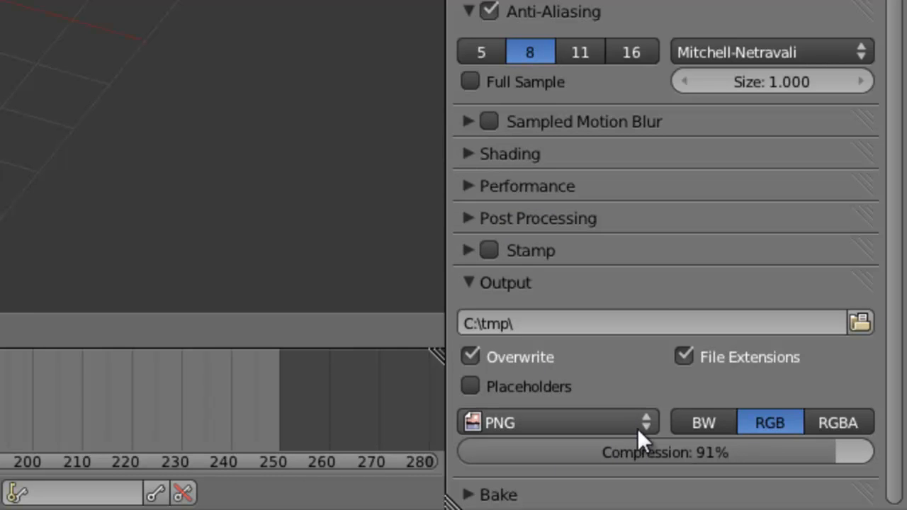
pyautogui.click(610, 423)
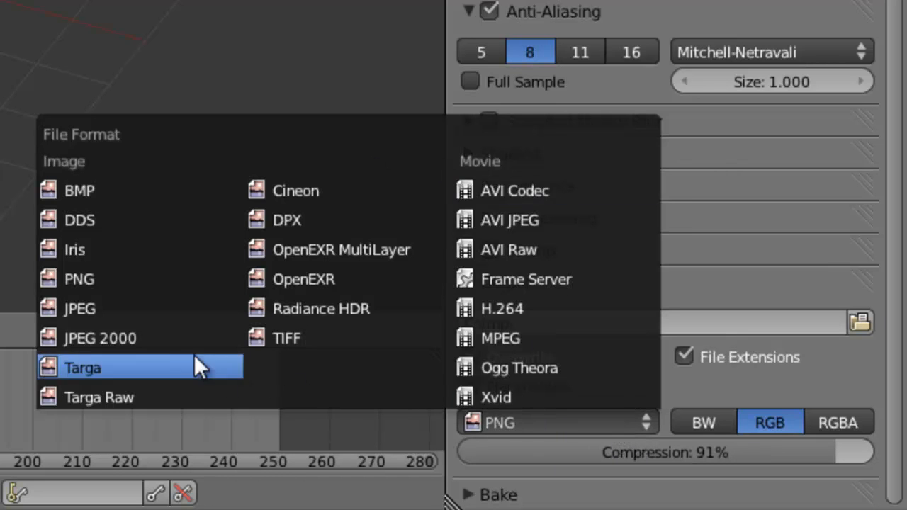
pyautogui.click(98, 280)
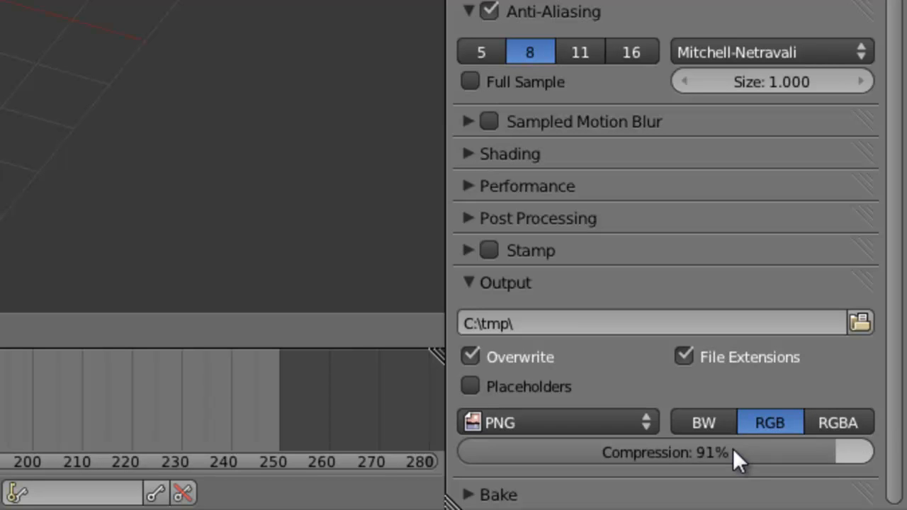
# Switch the render output file format to JPEG and back to PNG.
pyautogui.click(582, 423)
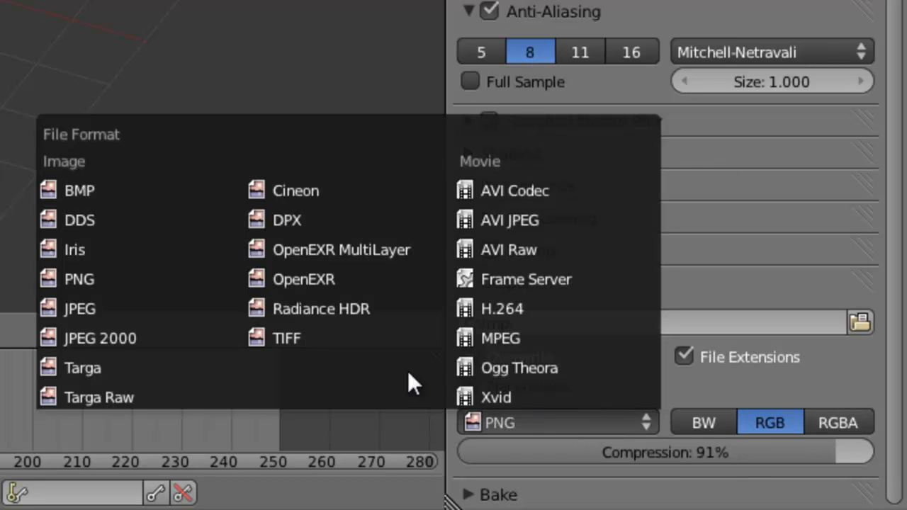
pyautogui.click(124, 309)
pyautogui.click(629, 420)
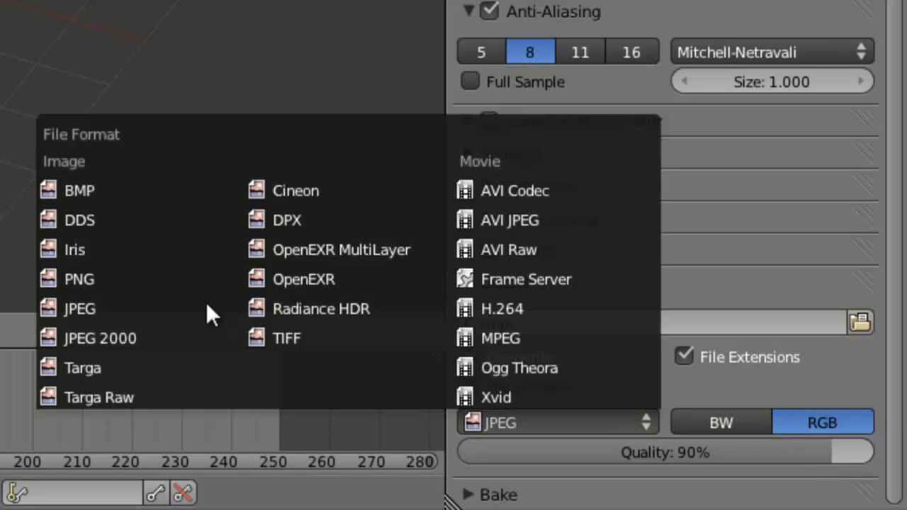
pyautogui.click(165, 280)
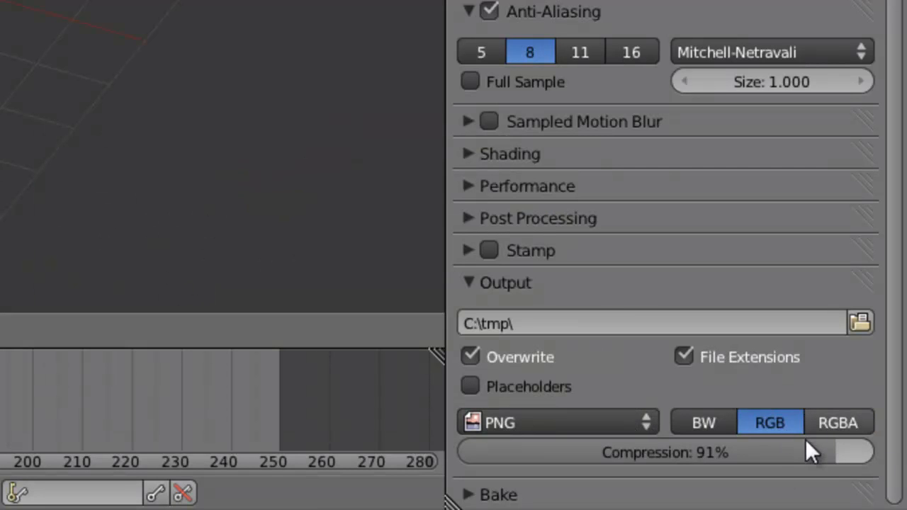